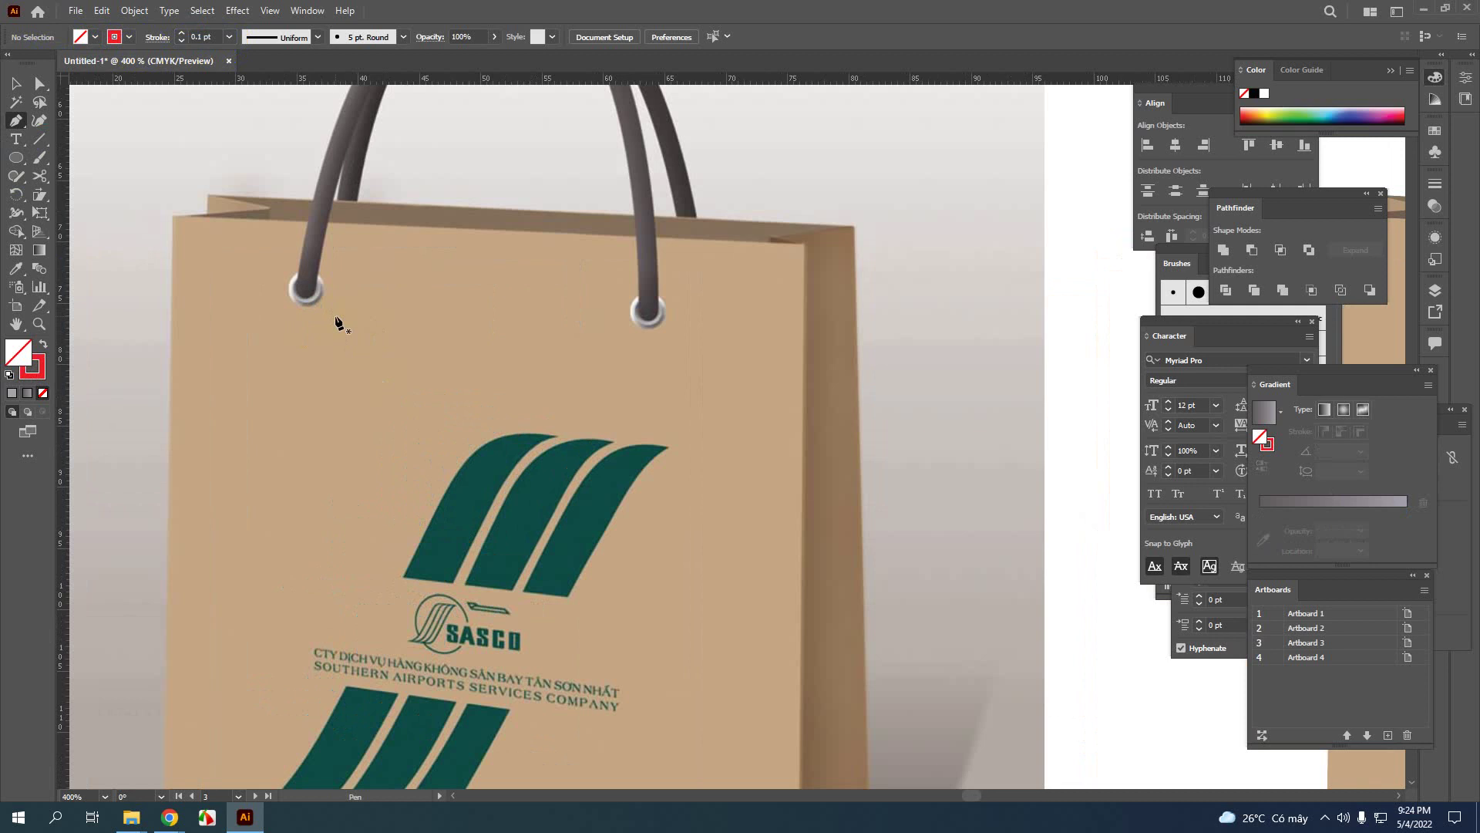
Select the inner metal rings of both eyelets on the redrawn bag
scroll(319, 308, up, 3)
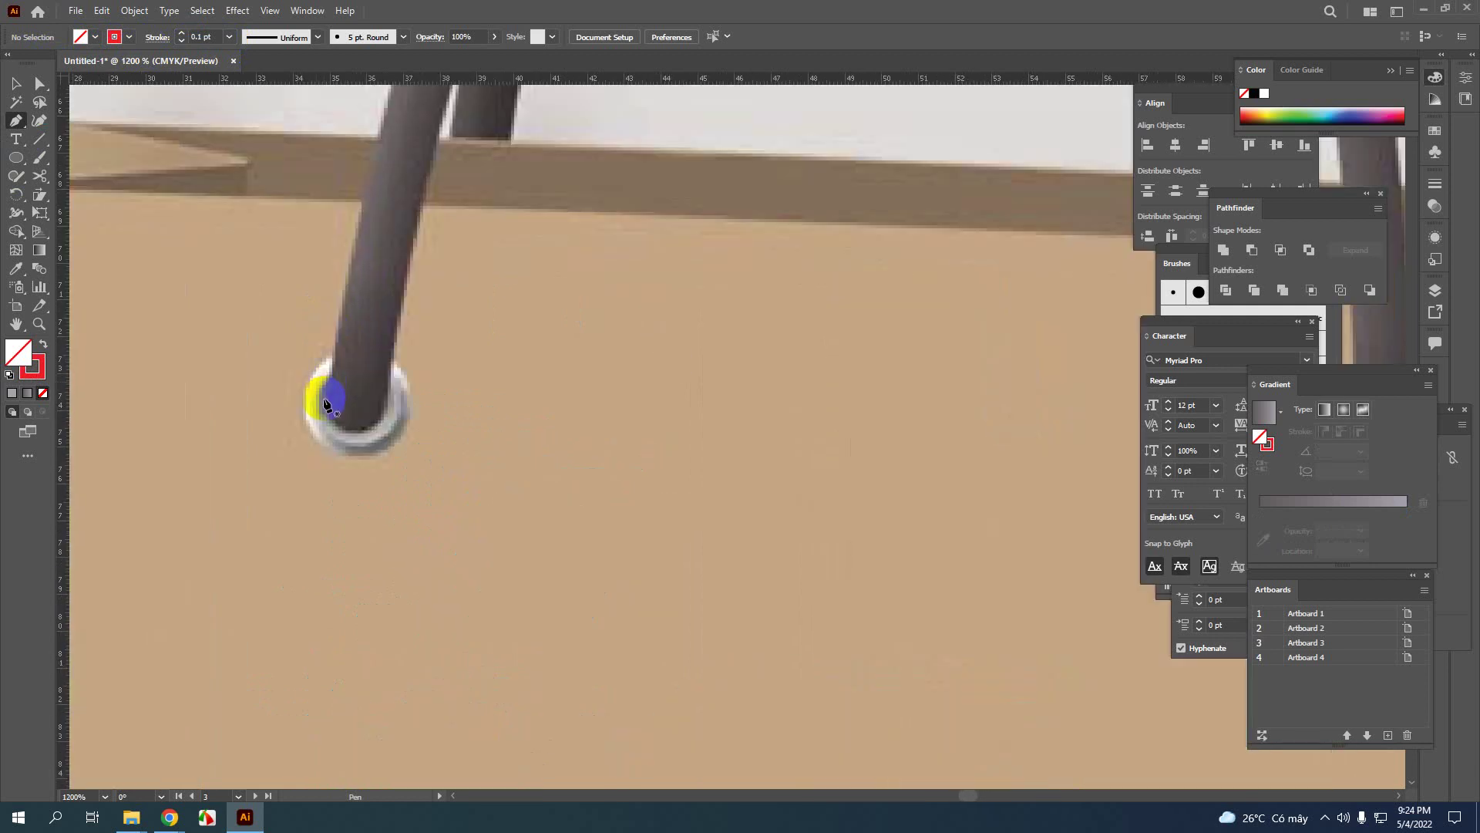
click(15, 82)
scroll(274, 317, down, 6)
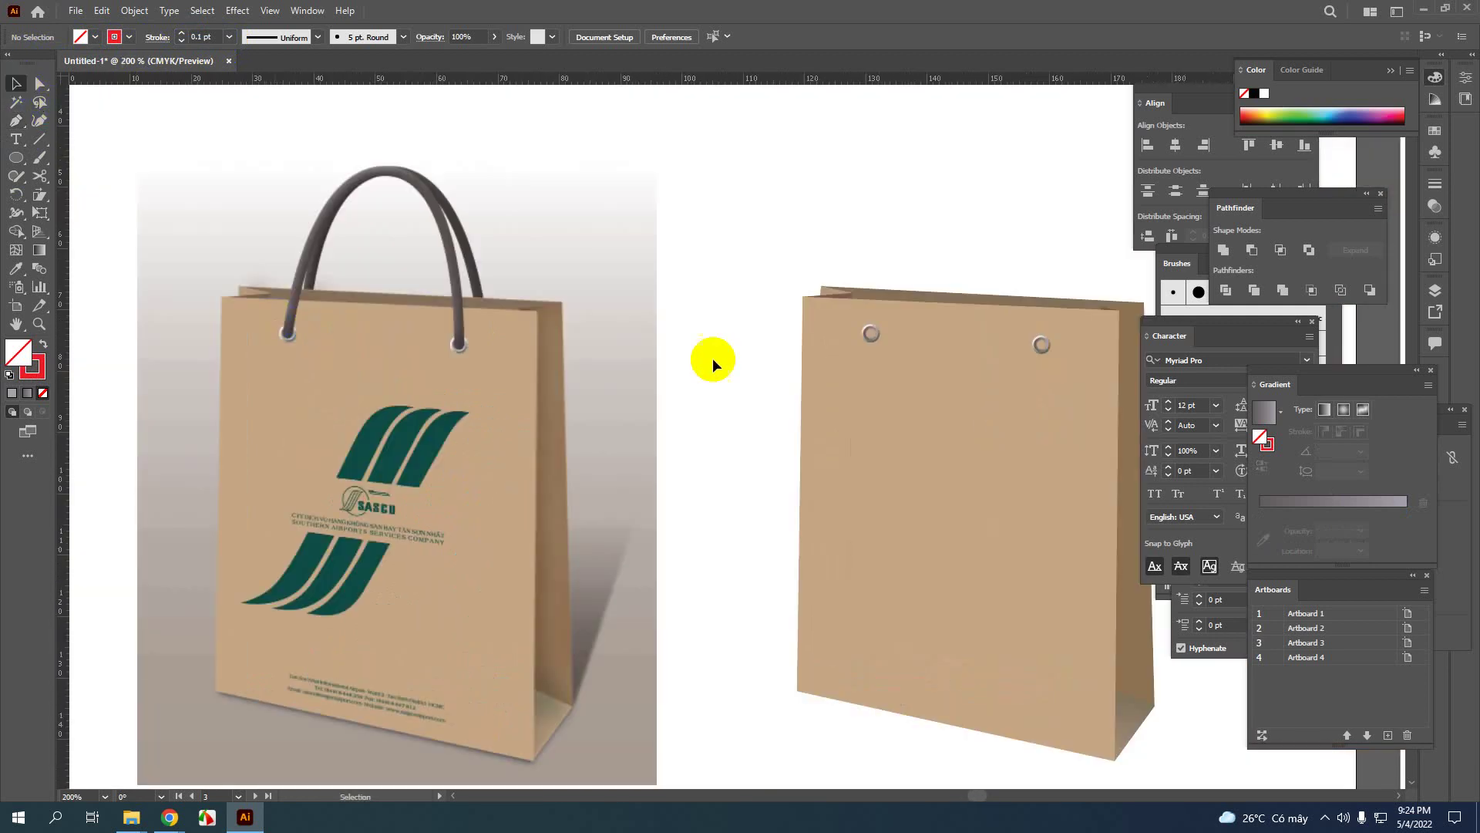
click(866, 337)
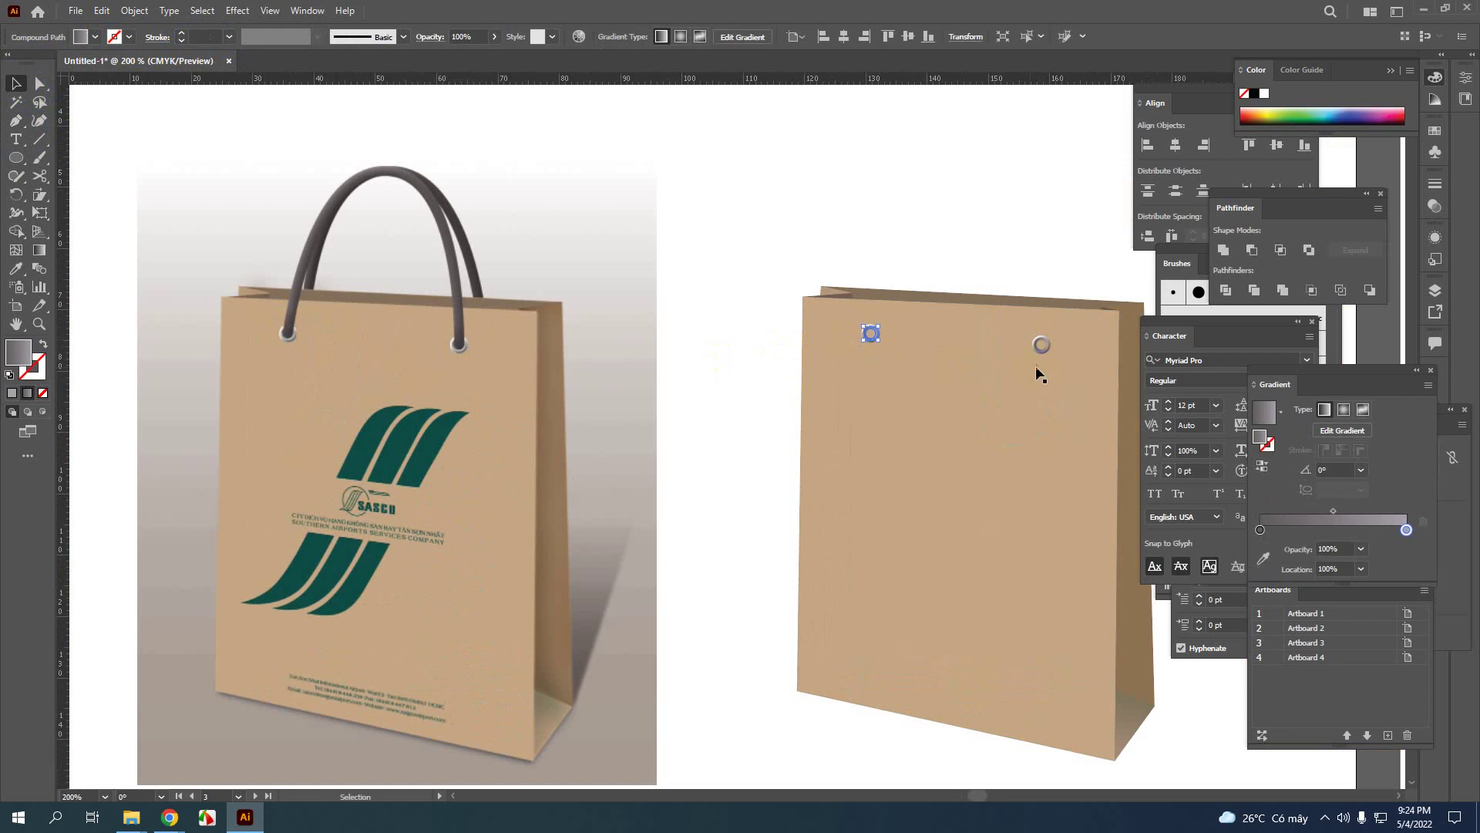
scroll(894, 359, up, 3)
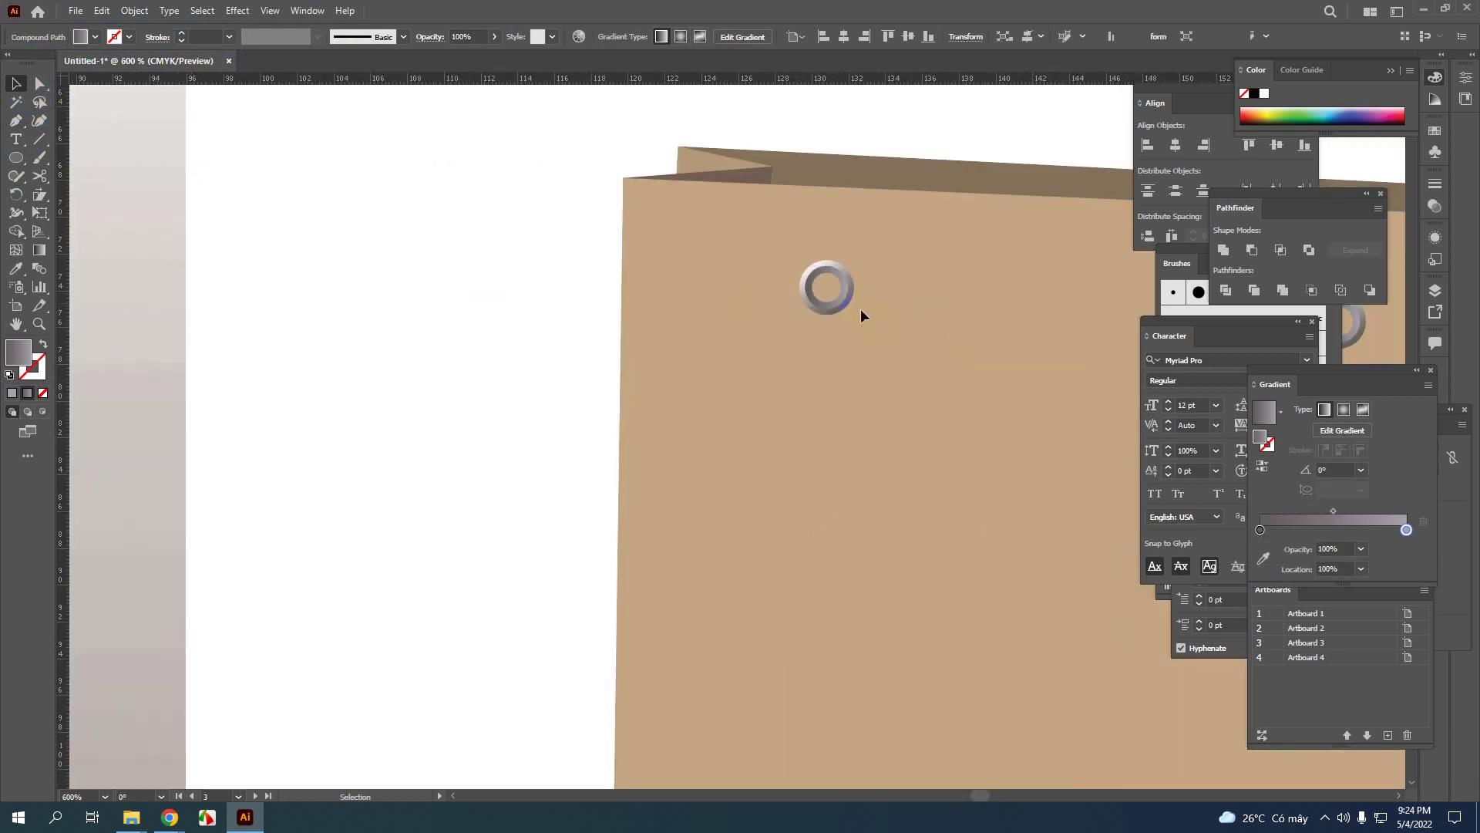
scroll(861, 308, up, 2)
click(793, 265)
scroll(770, 304, down, 4)
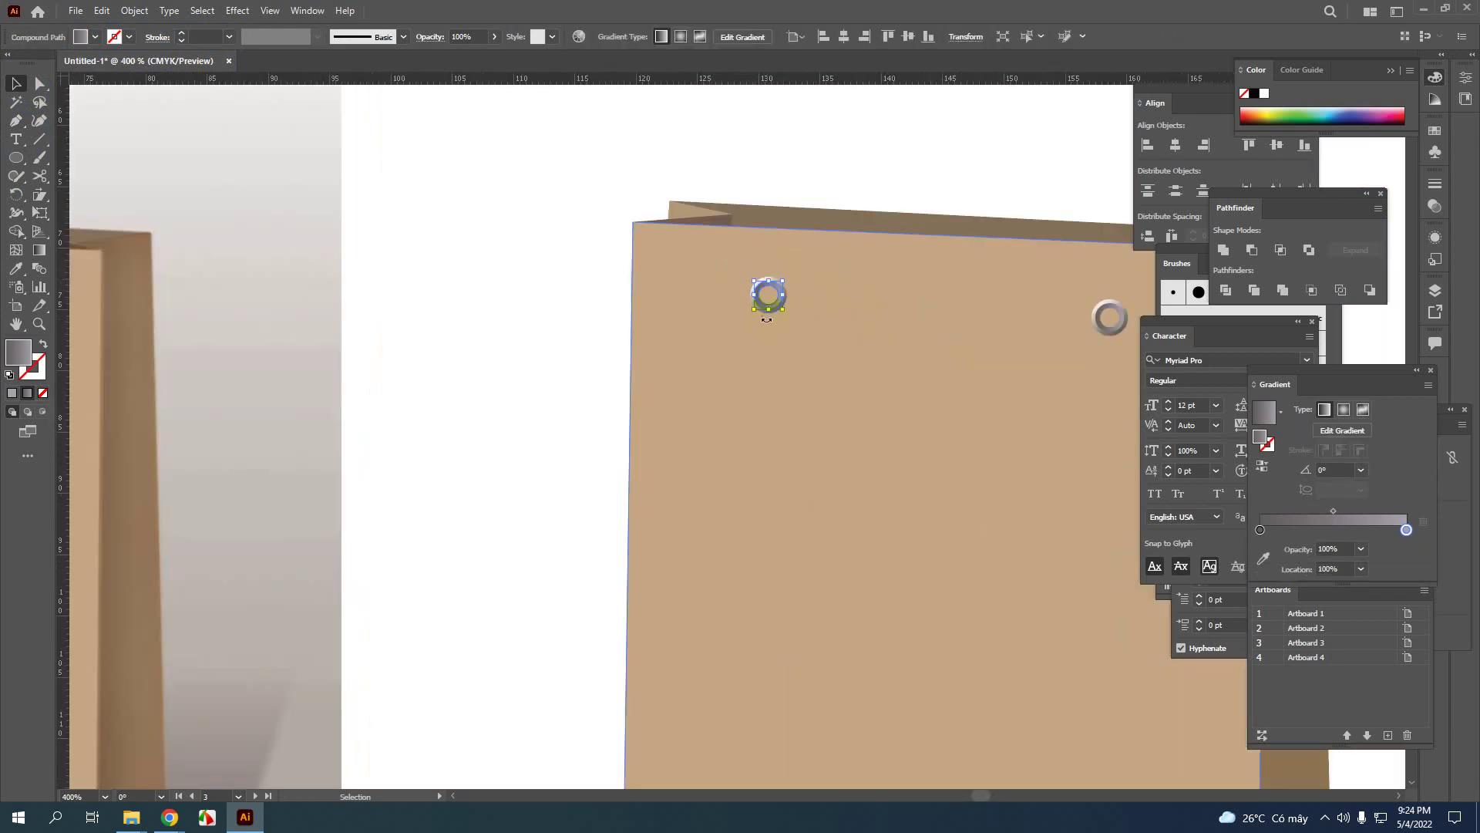
scroll(835, 344, up, 3)
scroll(836, 347, up, 2)
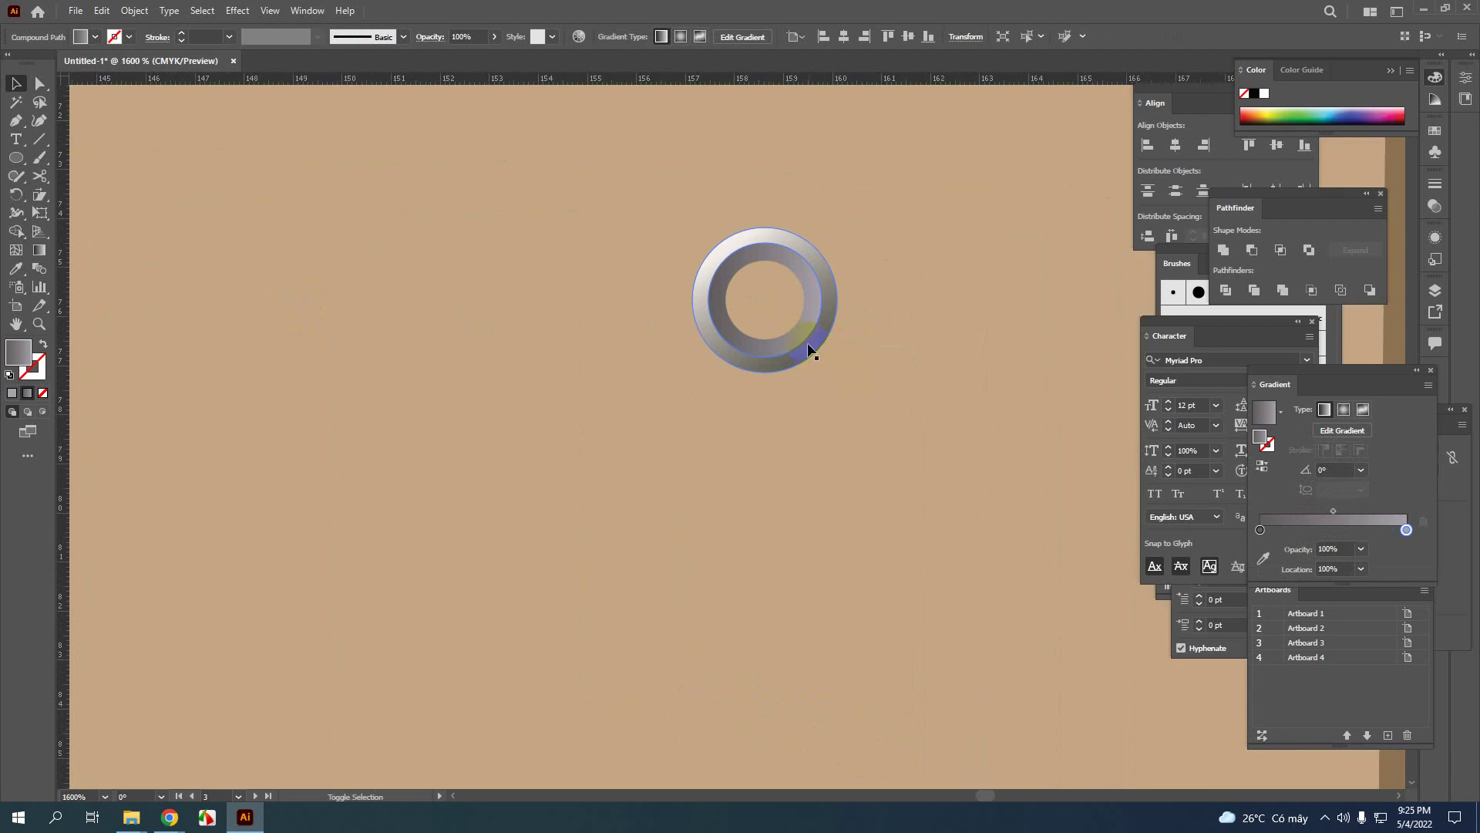
click(796, 336)
scroll(795, 337, down, 2)
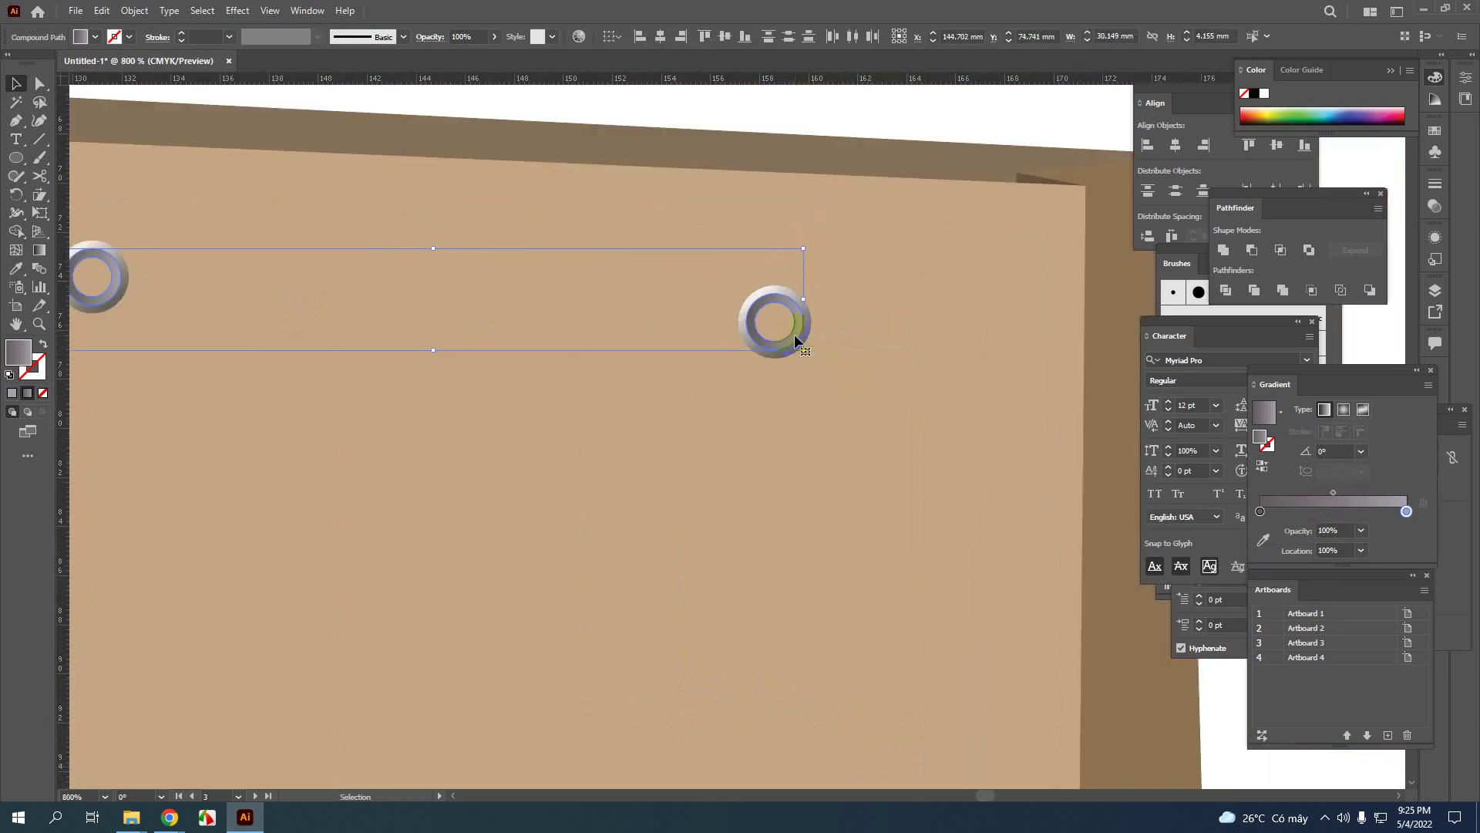
Place a copy of the two selected rings over the matching eyelets on the reference bag photo
key(a)
key(v)
scroll(788, 394, down, 3)
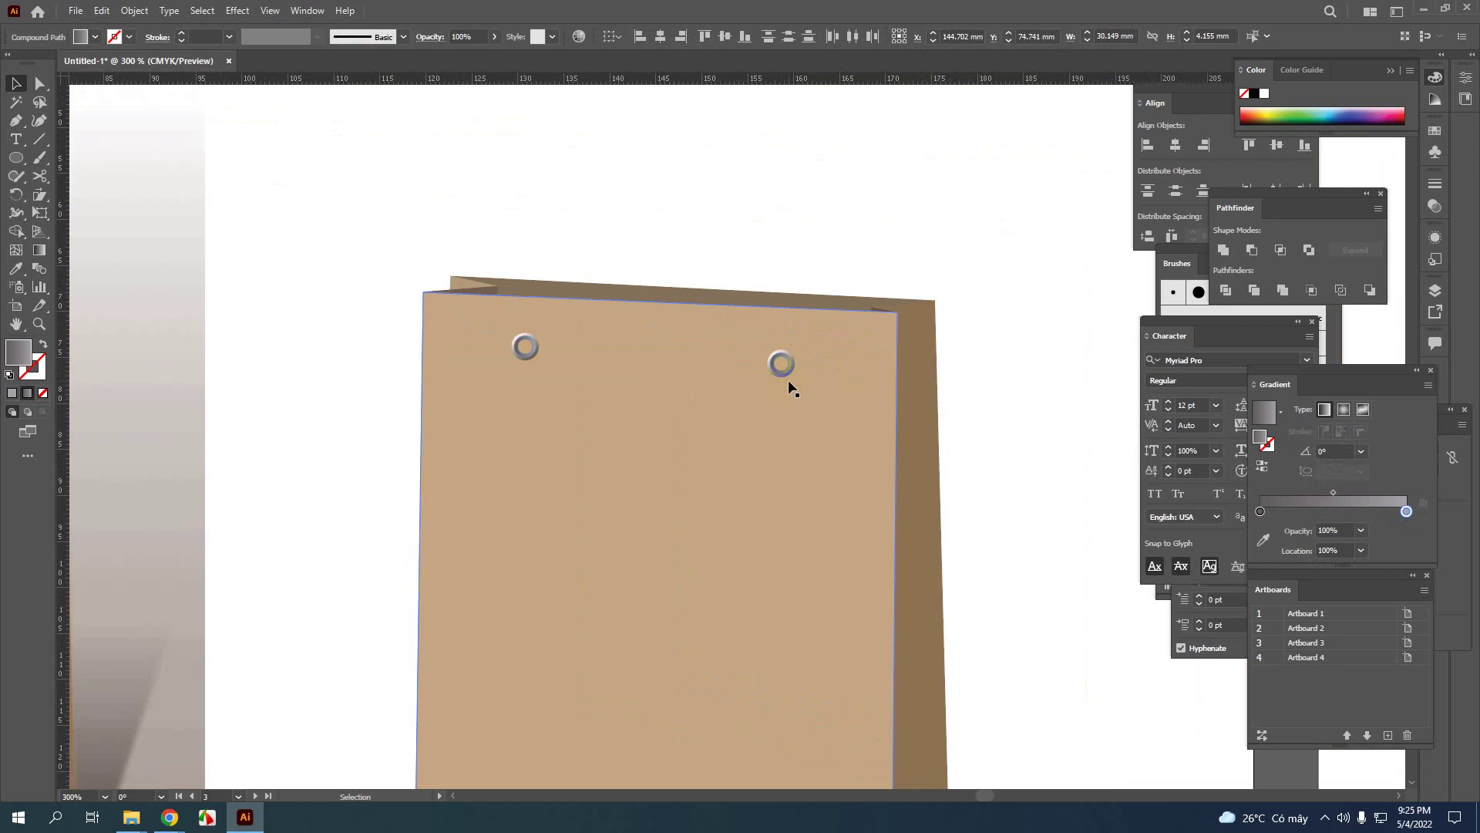
scroll(714, 395, down, 3)
drag(350, 388, 601, 379)
scroll(601, 378, up, 3)
click(585, 308)
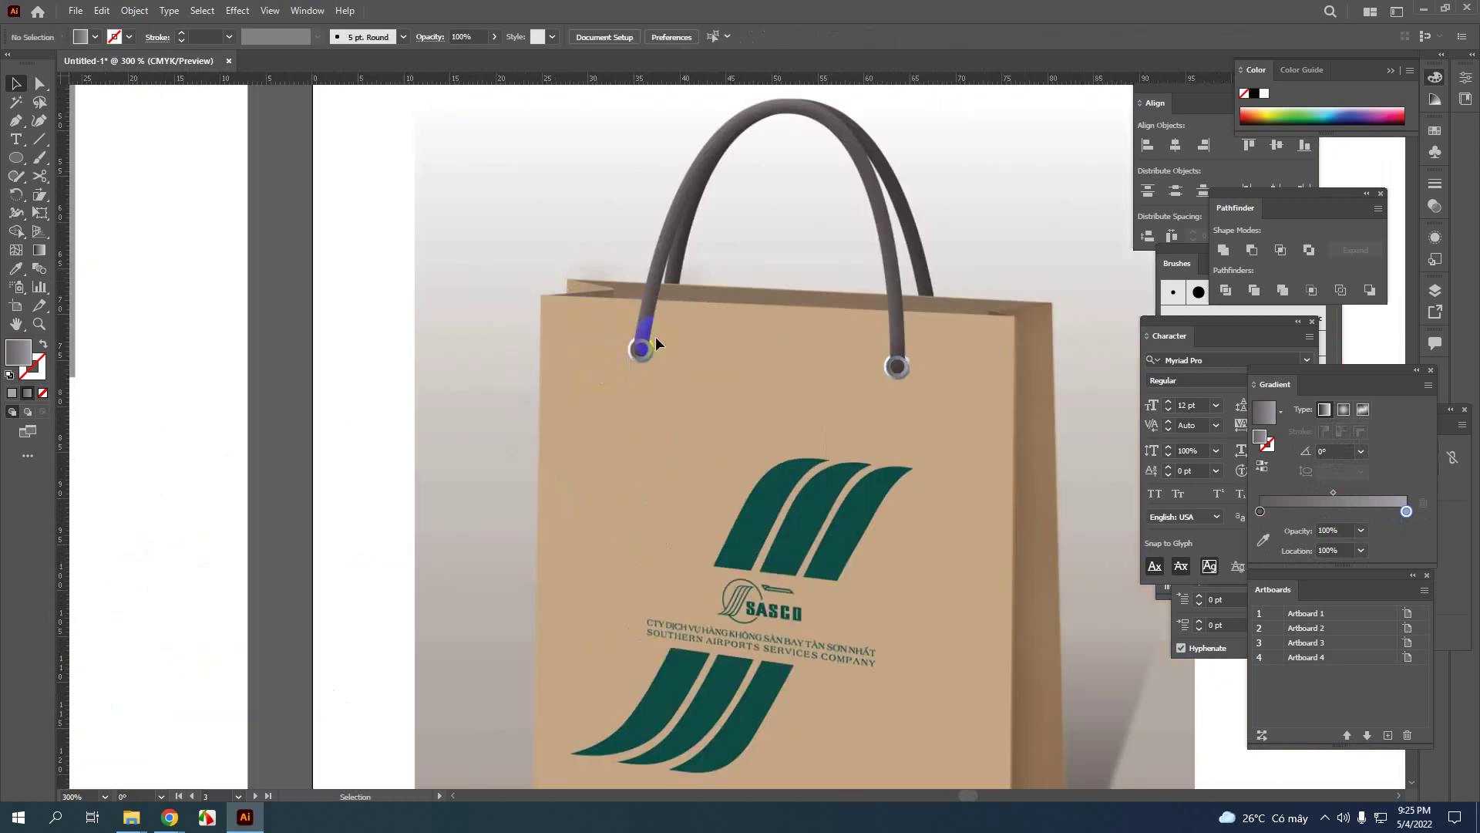
Release the compound path of the copied ring on the photo's left eyelet and delete its outer circle
scroll(656, 344, up, 3)
scroll(655, 378, down, 2)
scroll(979, 429, right, 2)
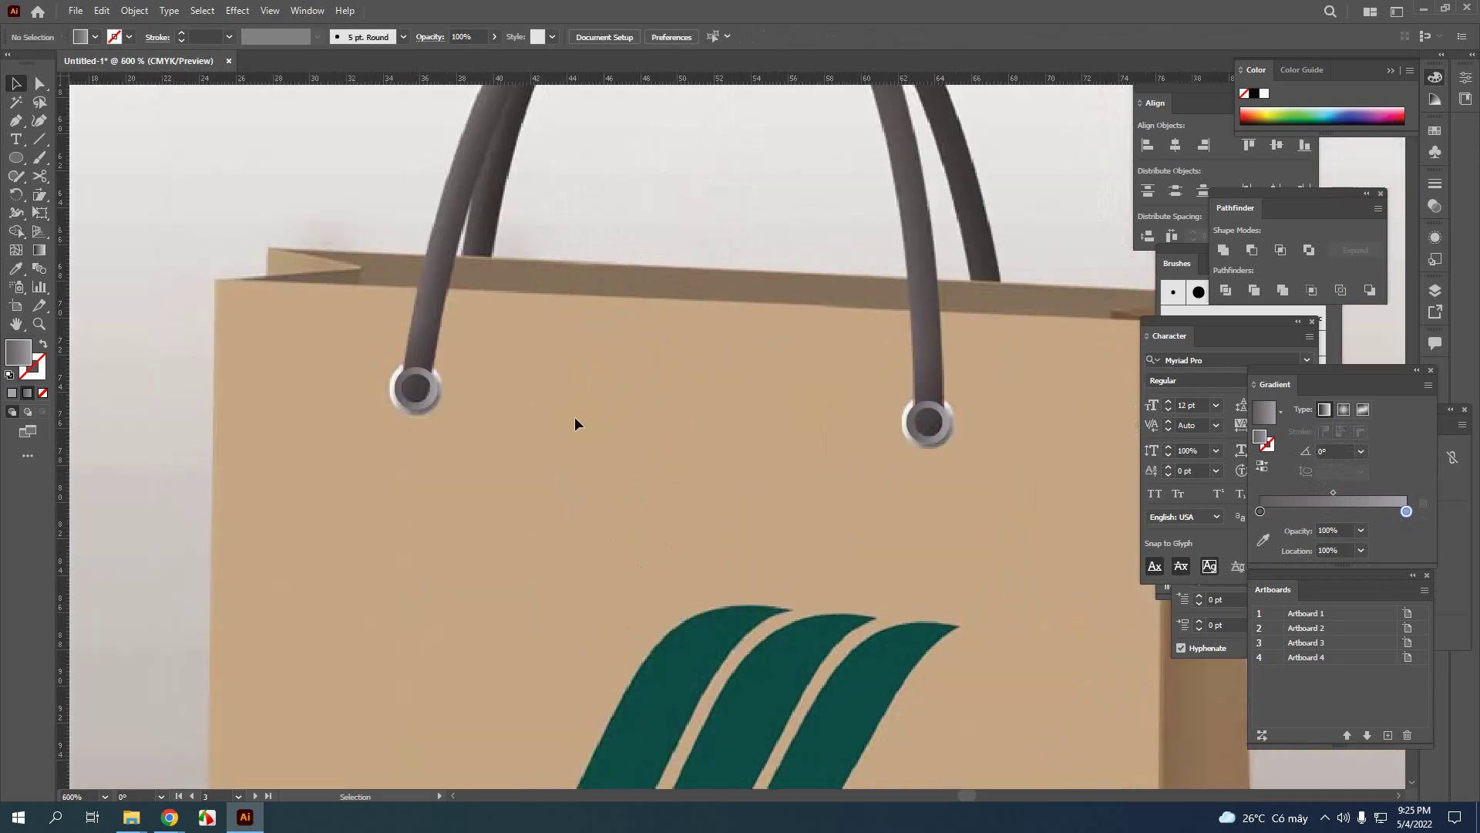
scroll(917, 423, up, 3)
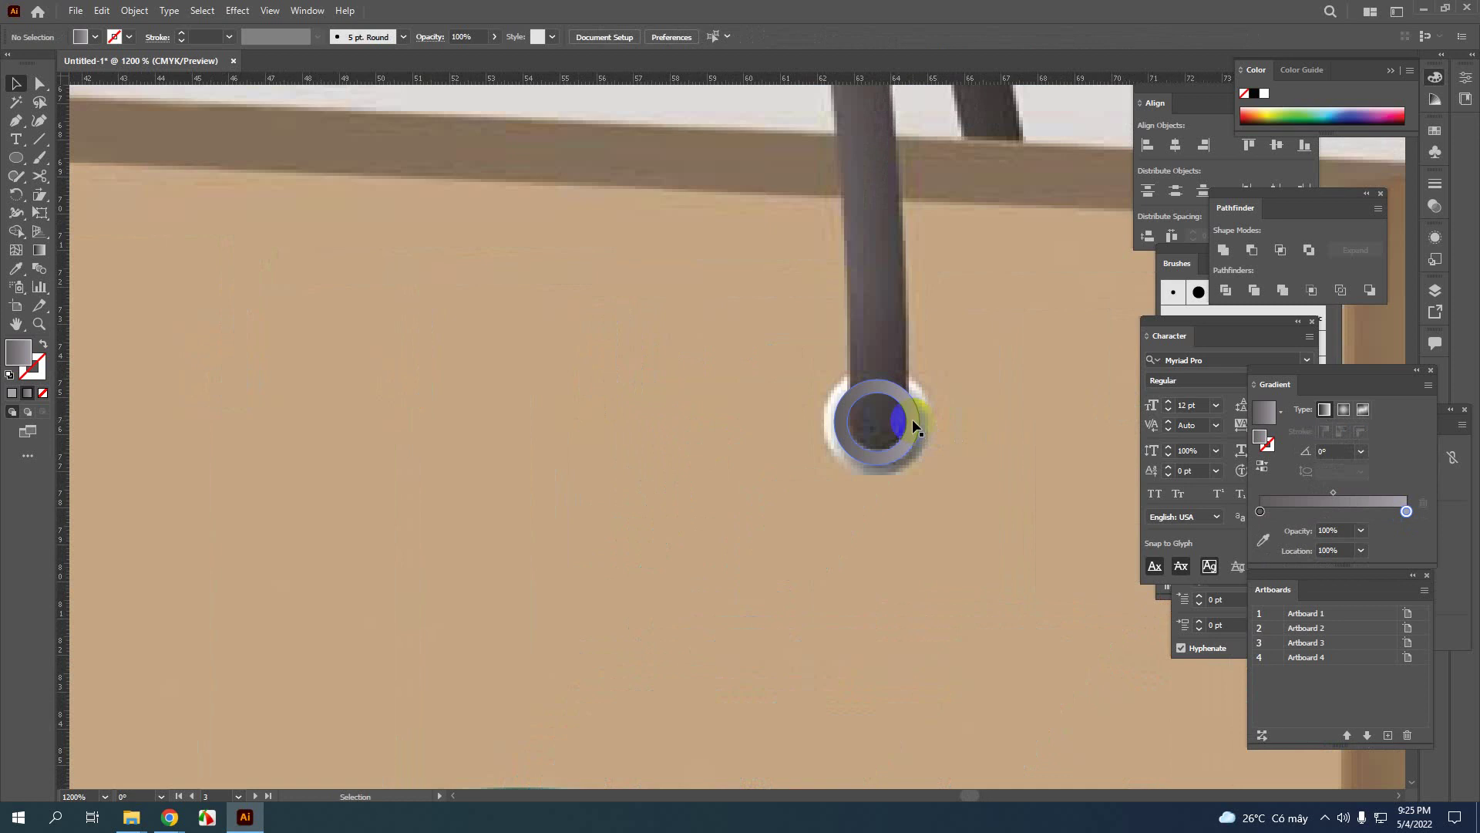
scroll(913, 419, down, 3)
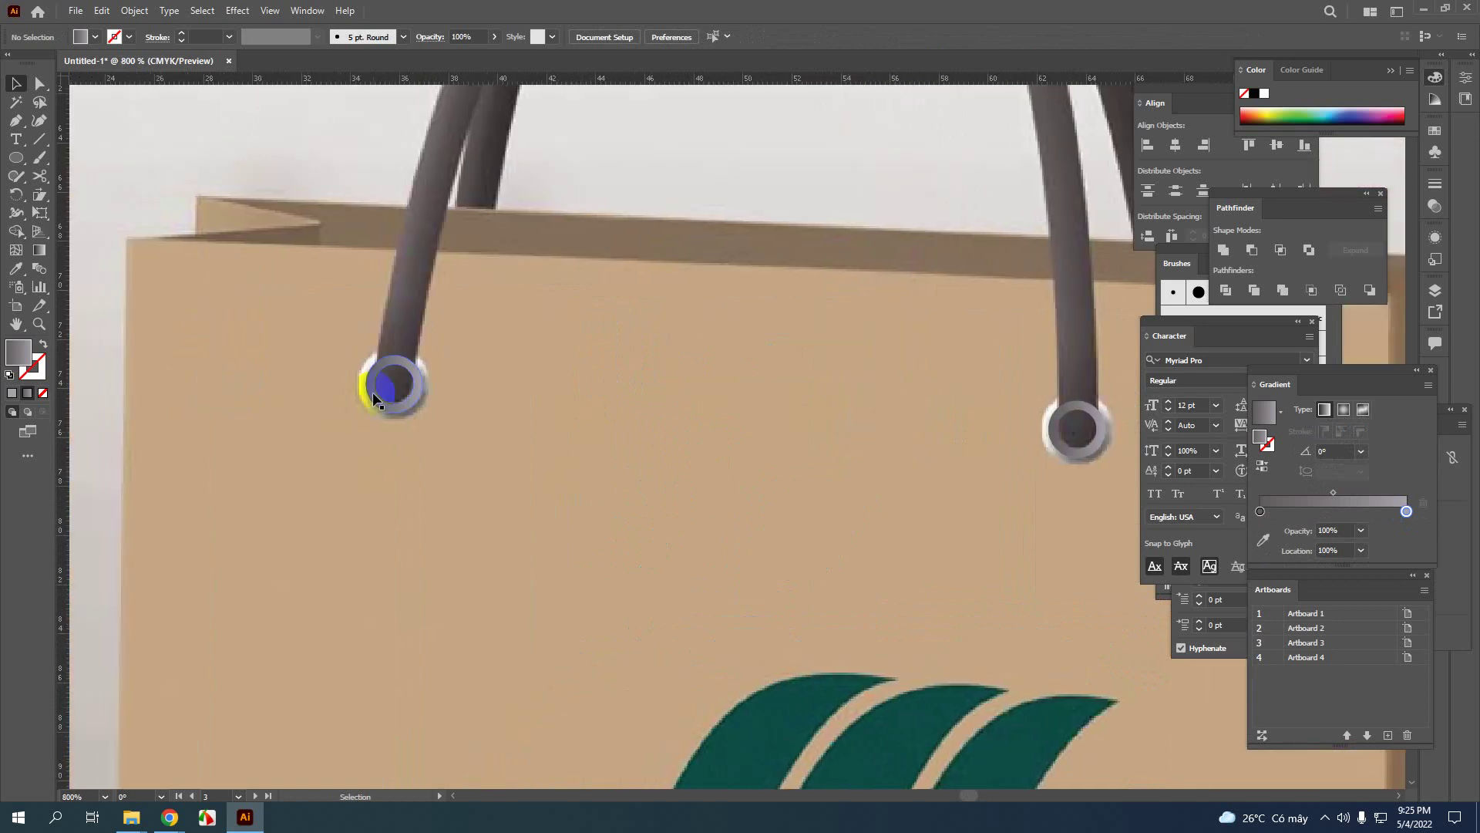
scroll(376, 391, up, 3)
scroll(376, 389, up, 1)
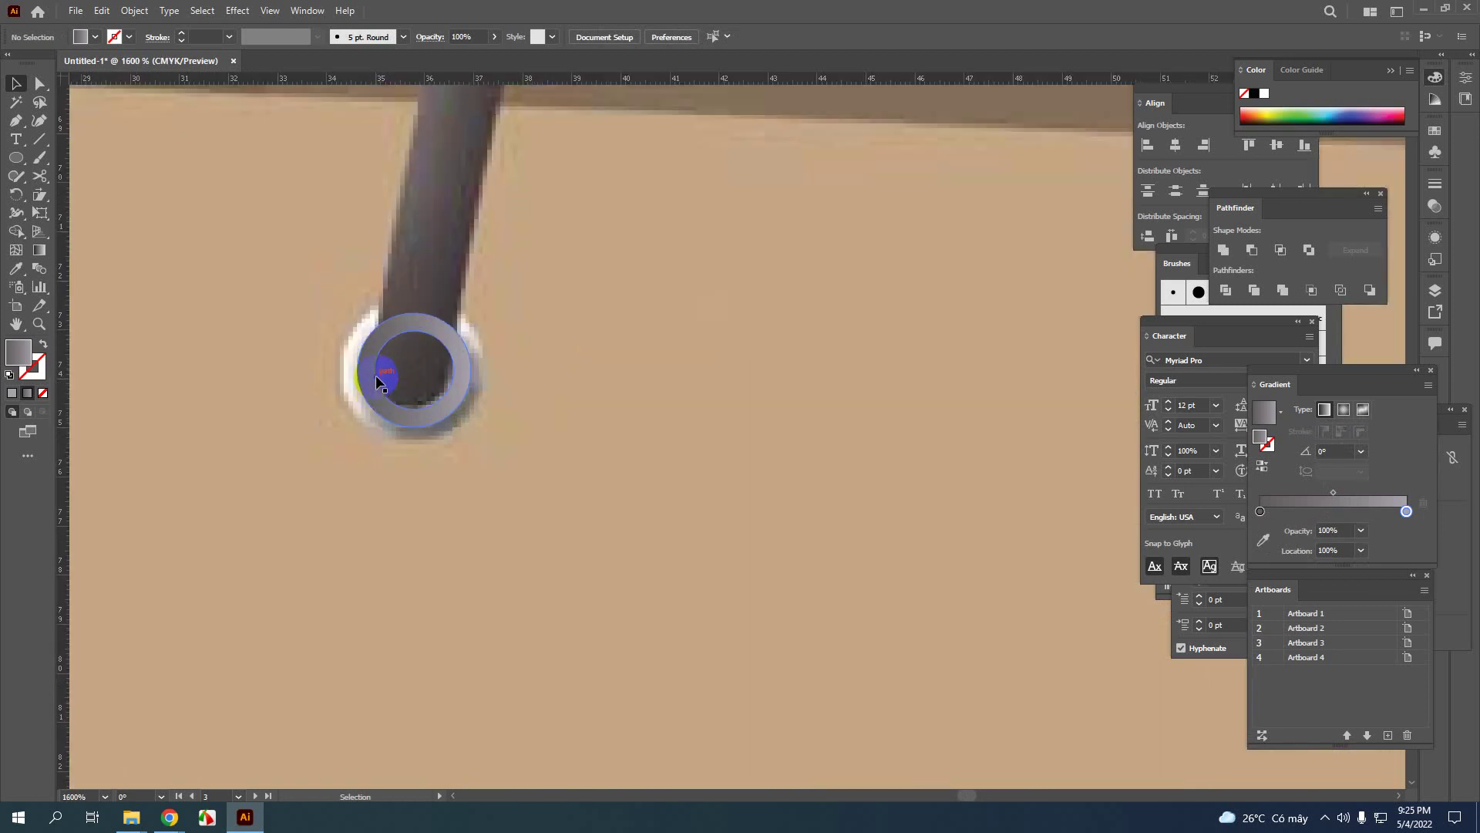
click(372, 371)
right_click(372, 373)
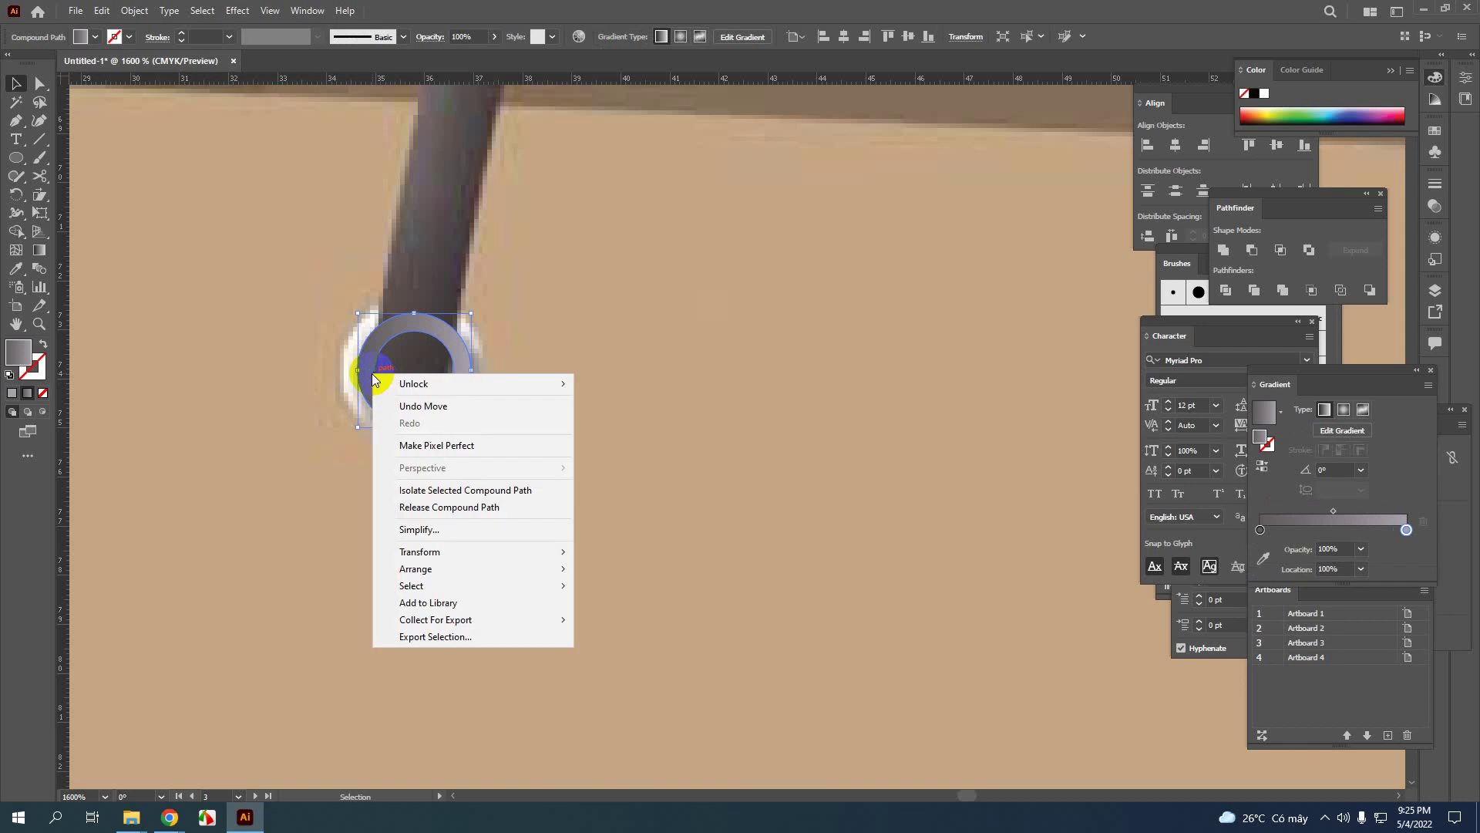
click(421, 509)
key(g)
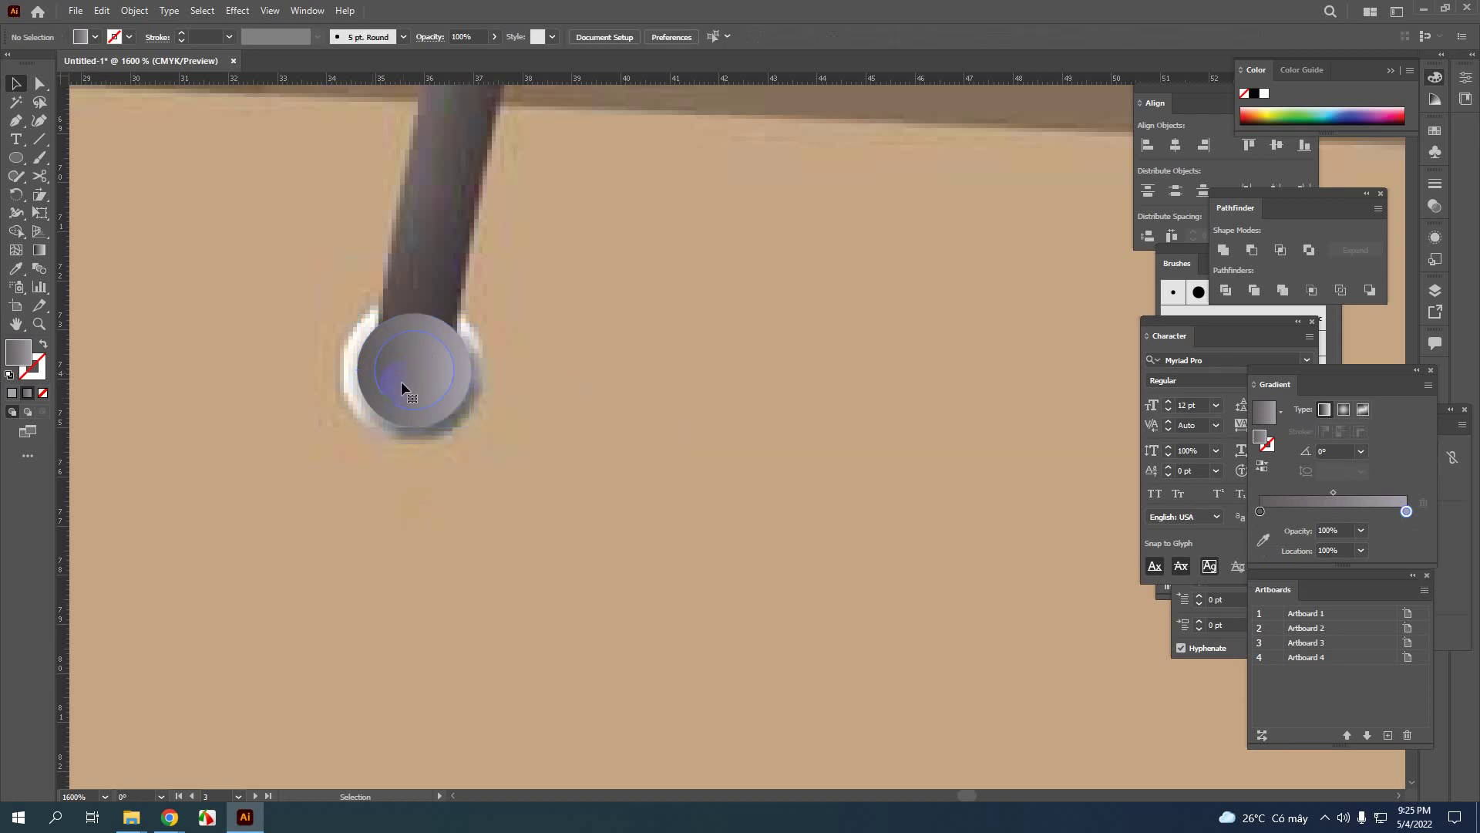
key(Delete)
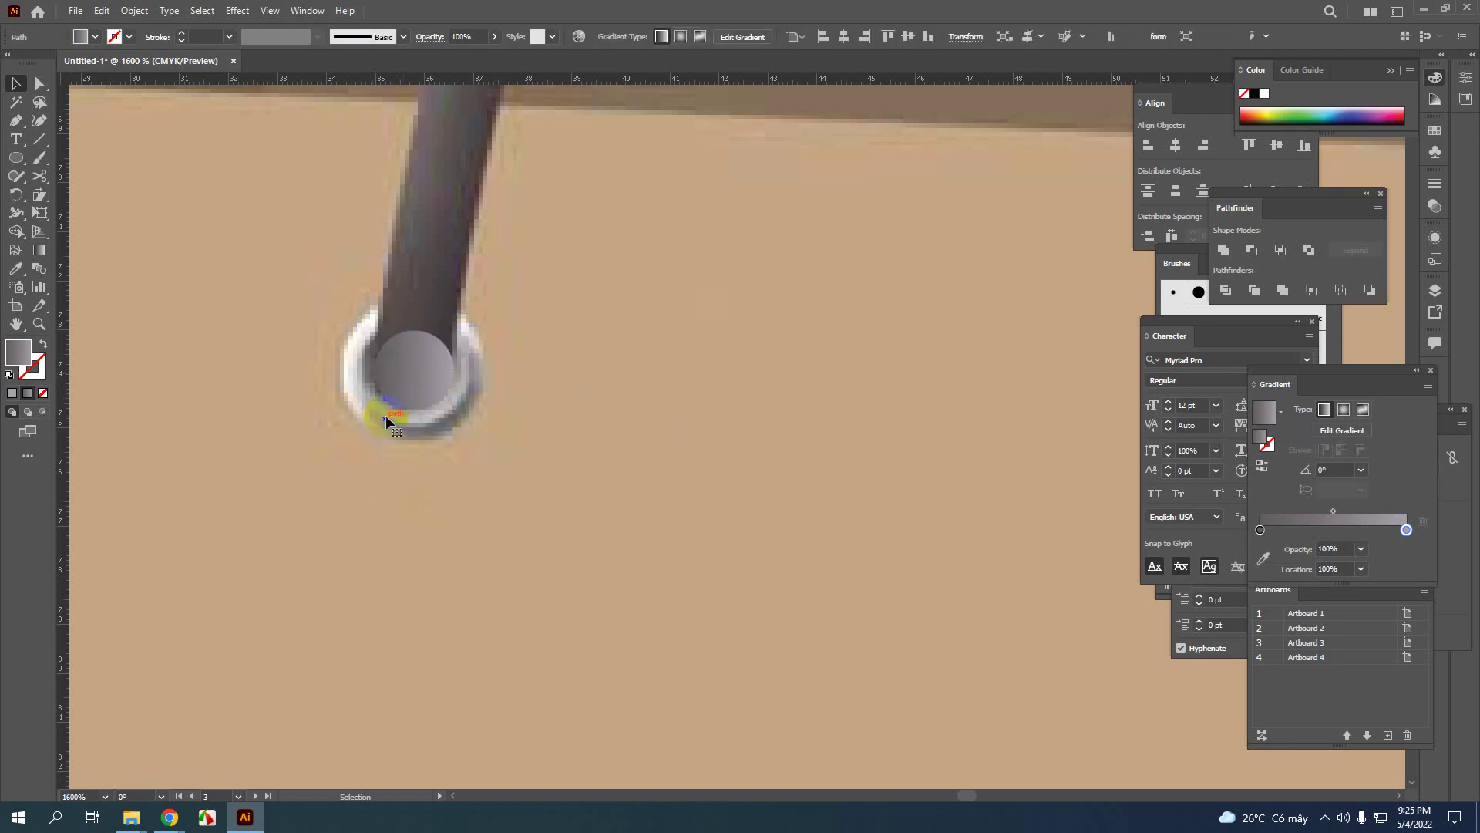
Give the left eyelet's remaining inner circle no fill and a red 0.1 pt stroke
click(95, 37)
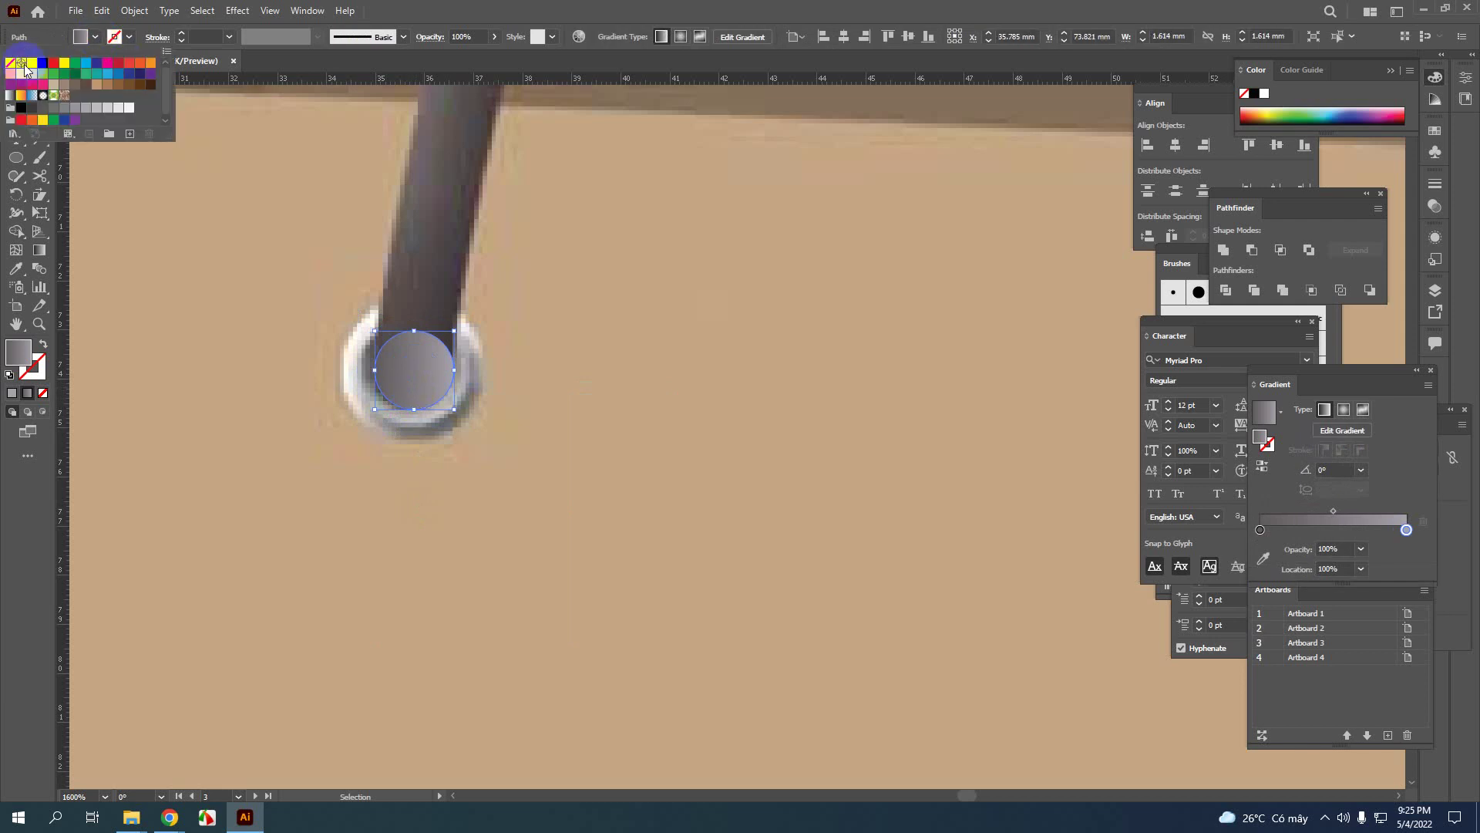
click(11, 63)
click(129, 37)
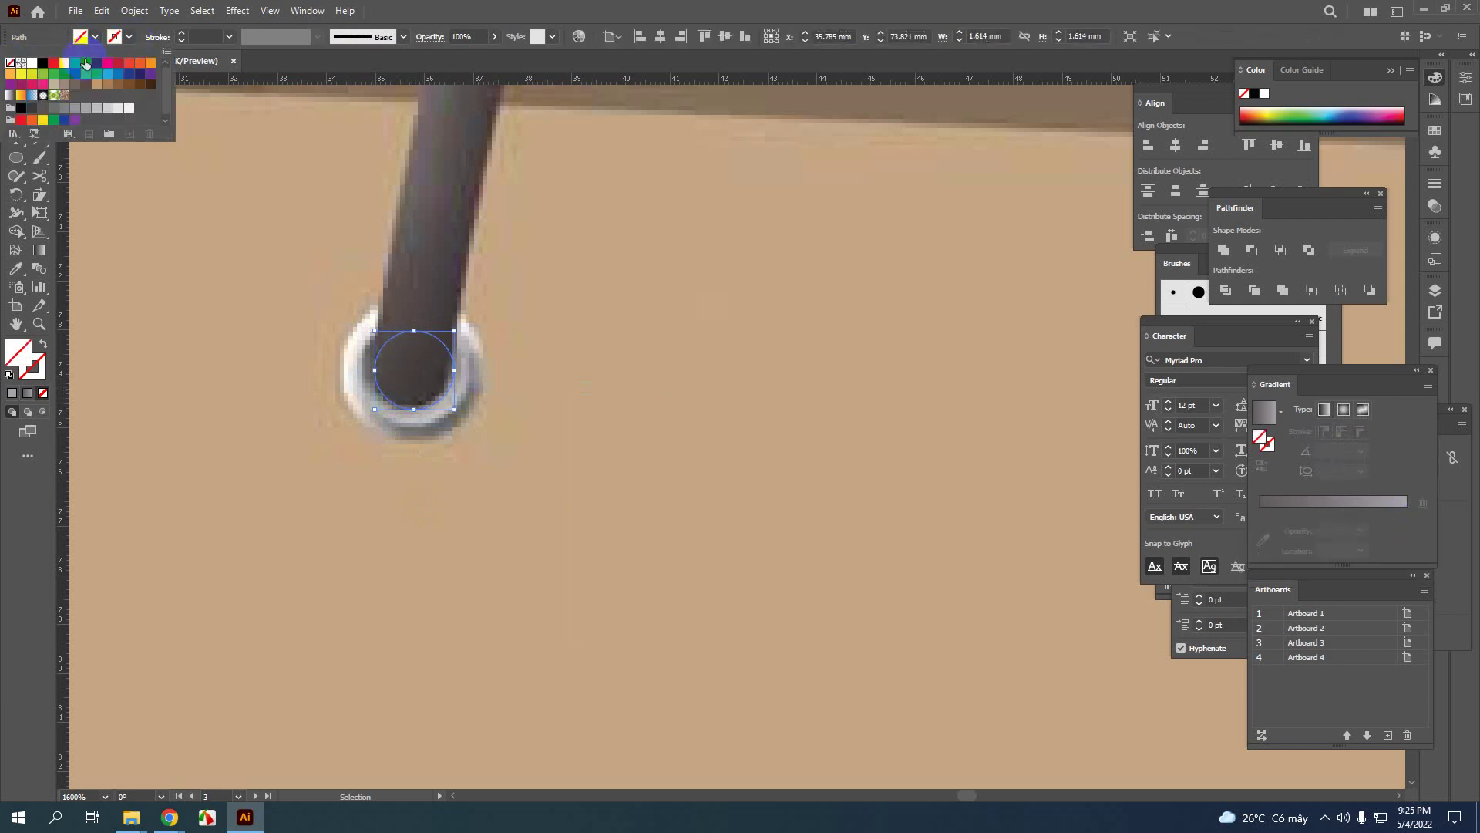
click(53, 63)
click(199, 37)
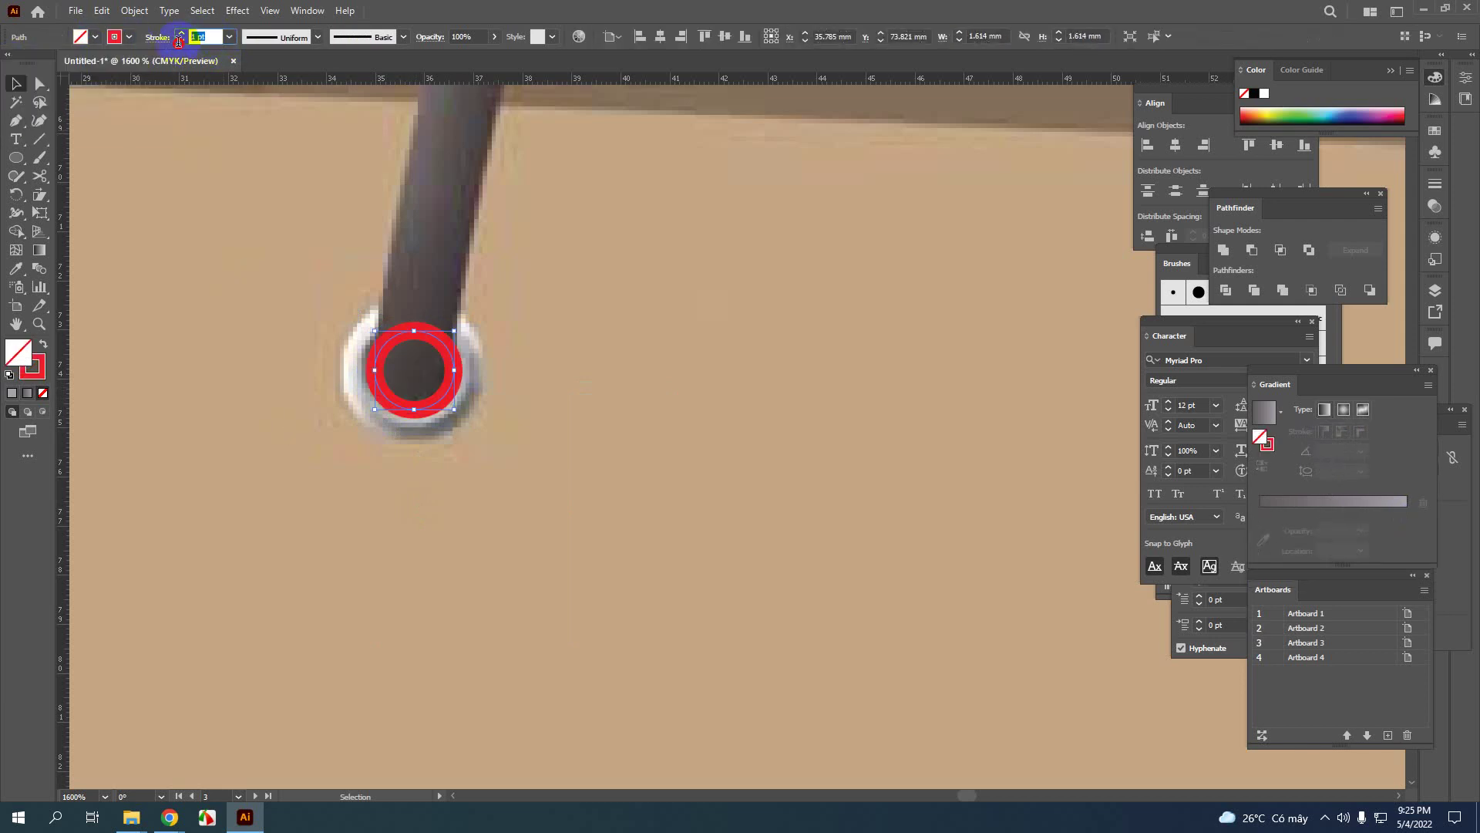
text(0.1)
key(Return)
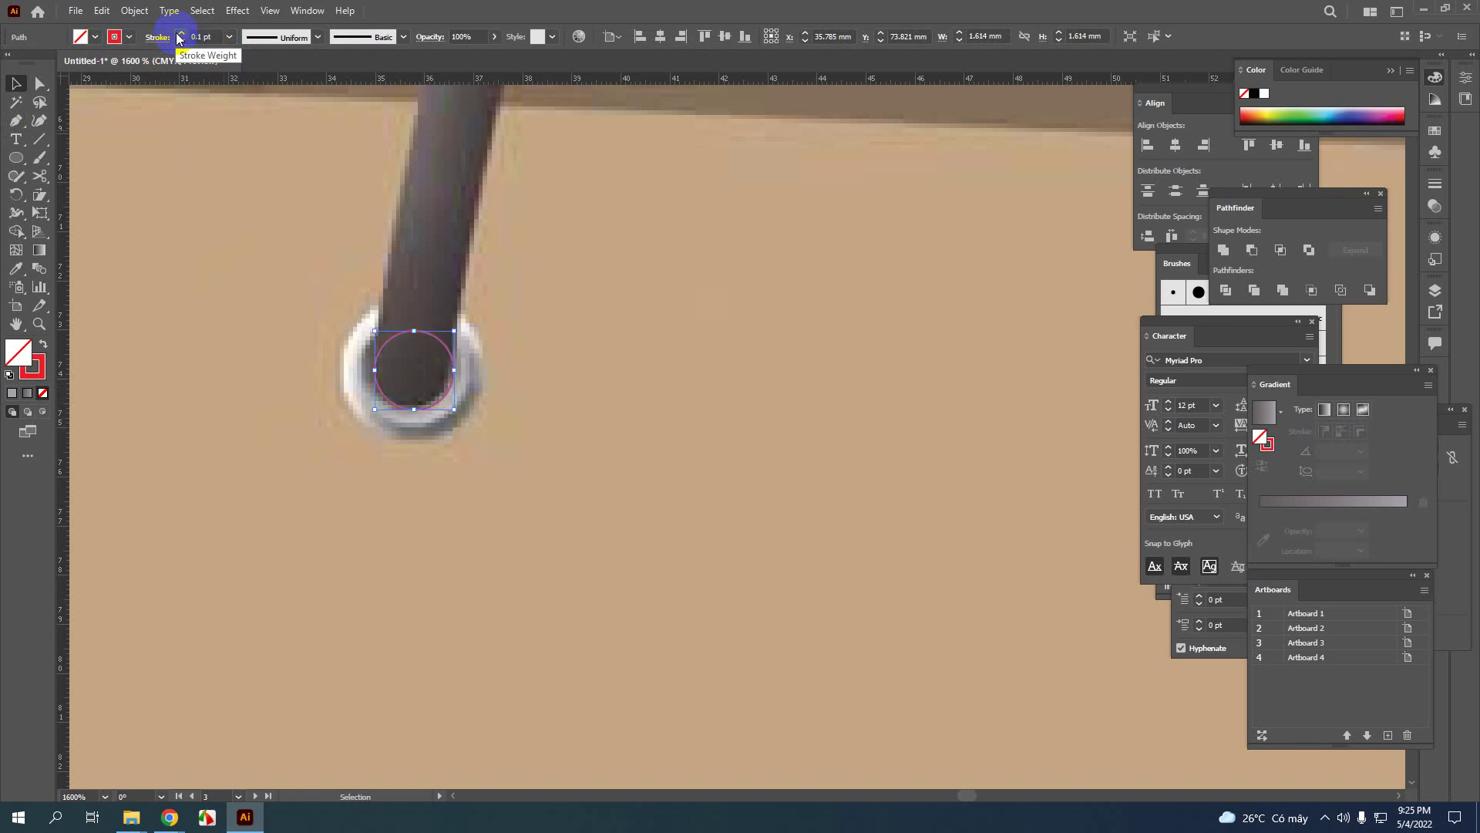
click(156, 367)
Release the compound path of the copied ring on the photo's right eyelet and delete its outer circle
scroll(367, 401, down, 4)
drag(724, 443, 666, 449)
scroll(666, 447, up, 3)
right_click(644, 426)
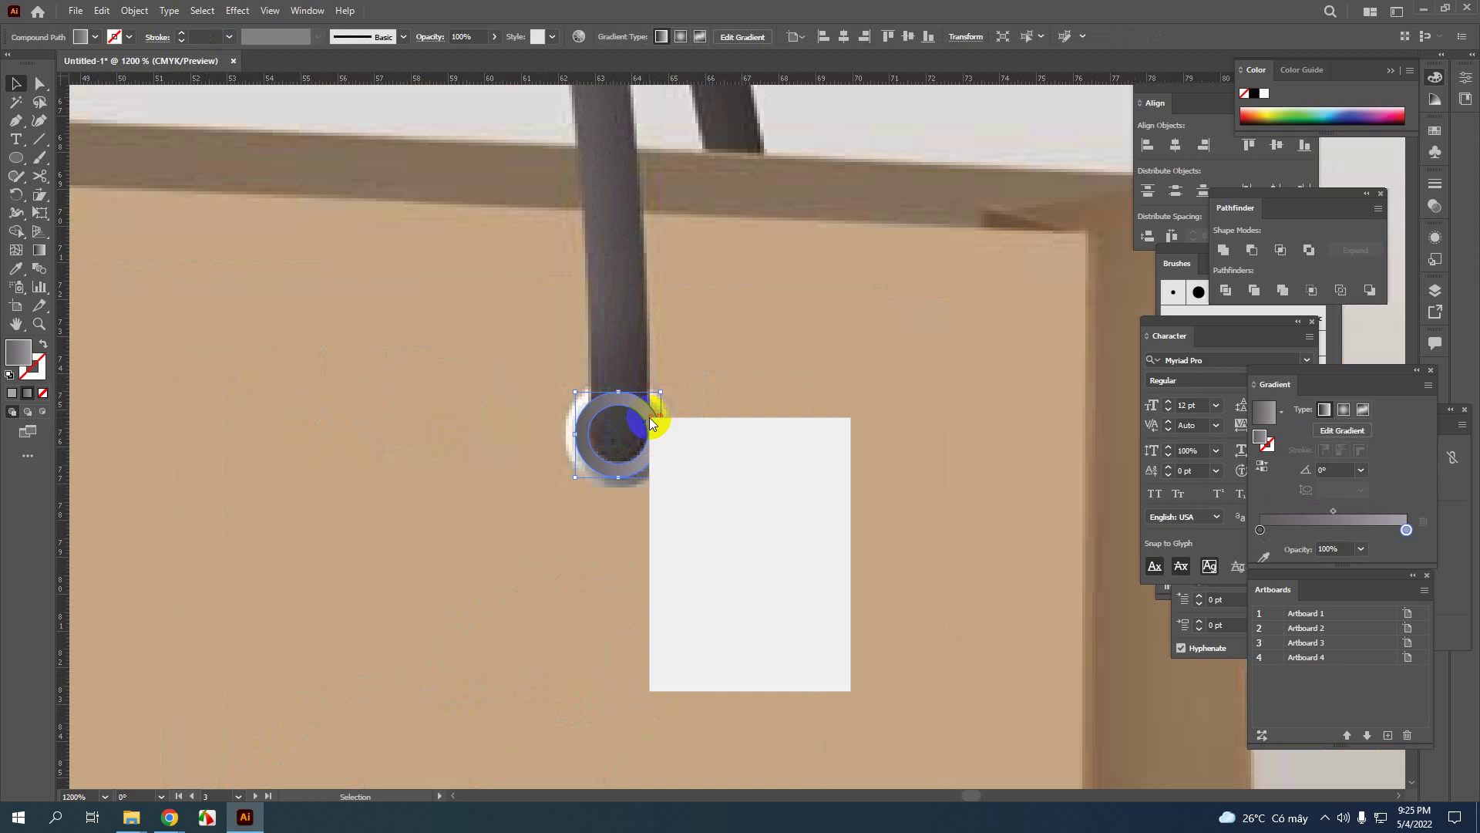
click(702, 548)
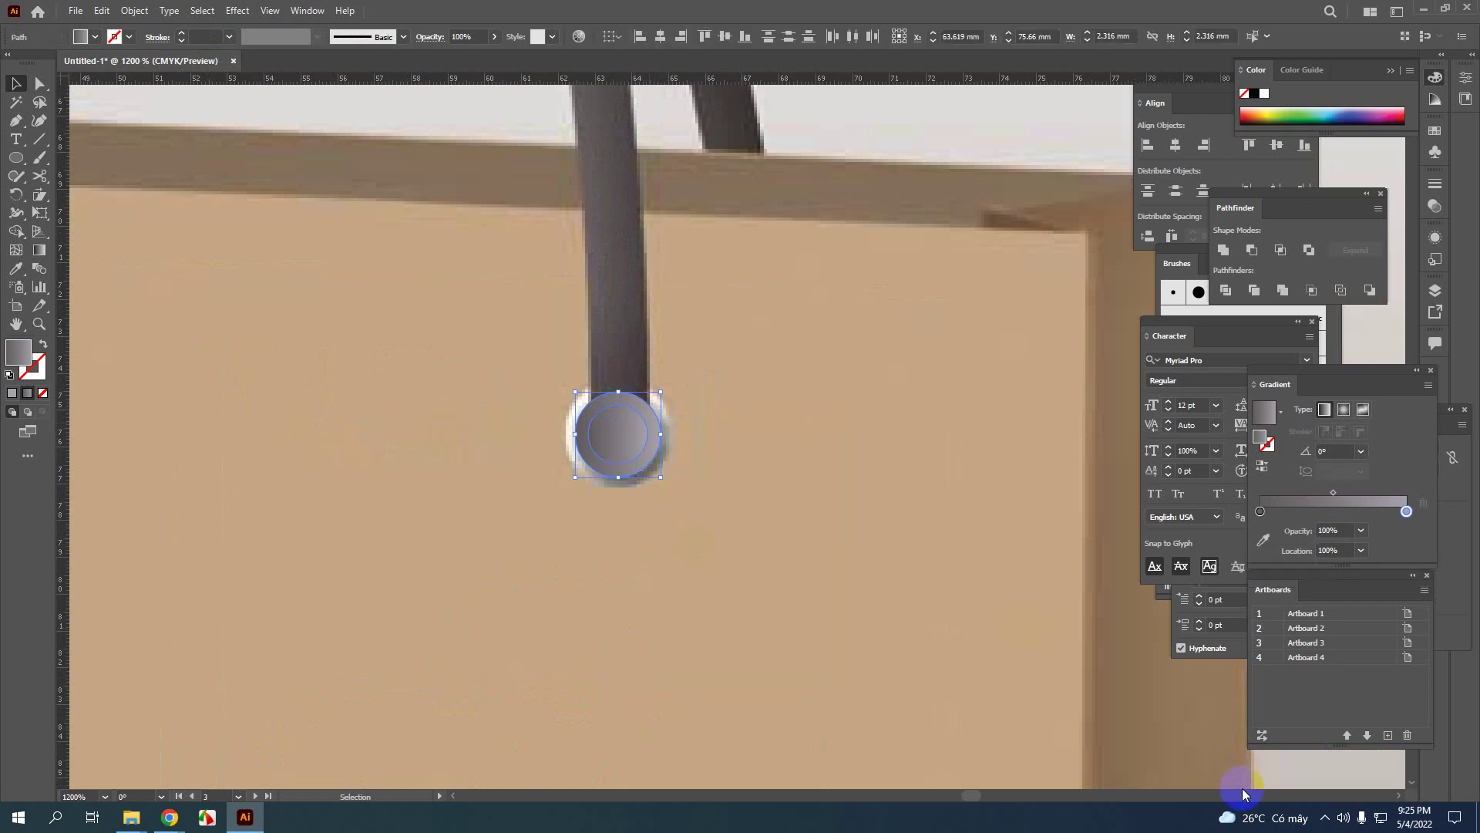
click(1324, 818)
click(1101, 828)
scroll(672, 488, up, 2)
click(585, 469)
click(559, 431)
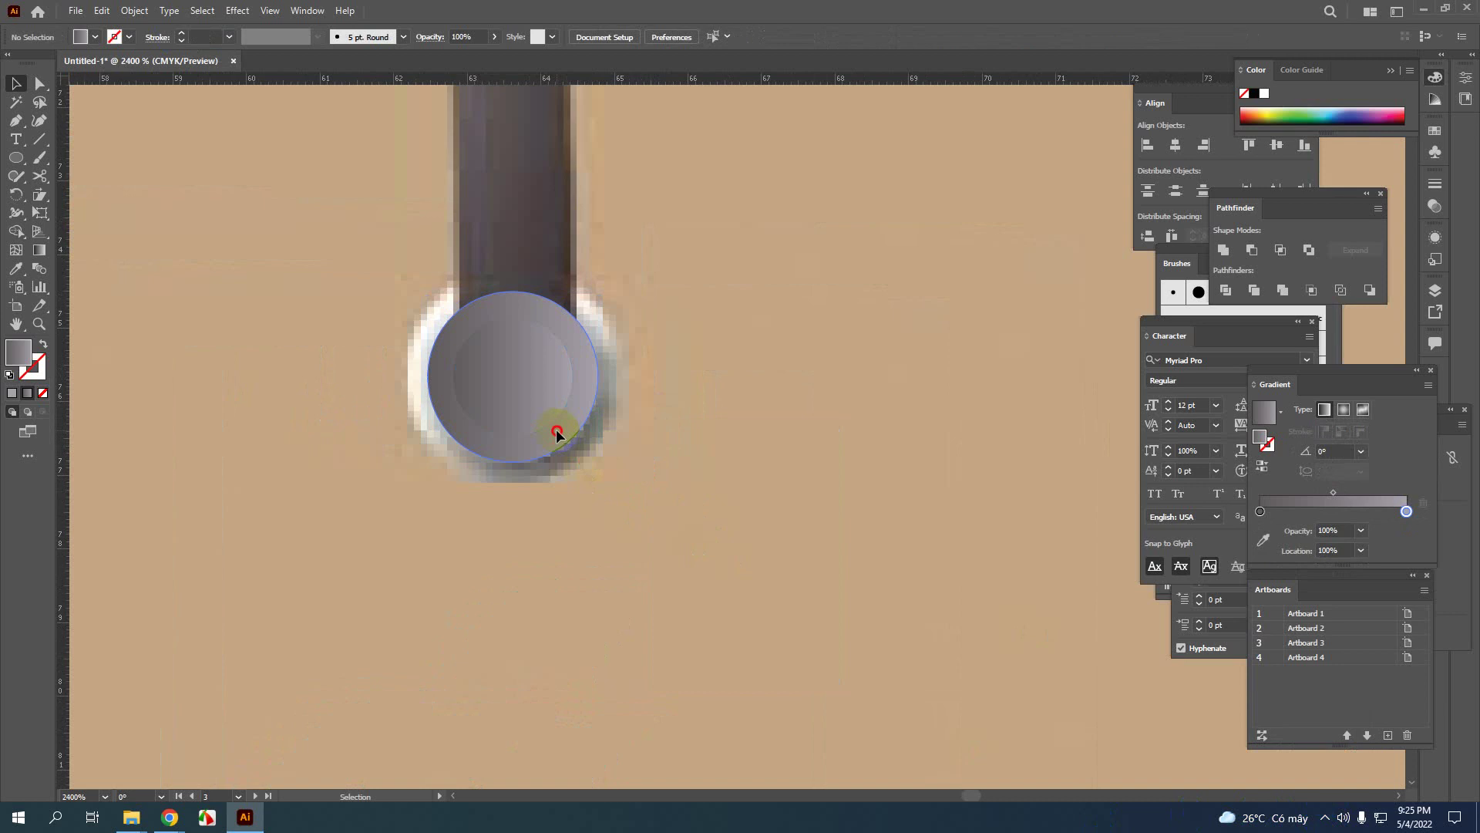
key(Delete)
Style the right eyelet's inner circle with no fill and a red 0.1 pt stroke
click(538, 413)
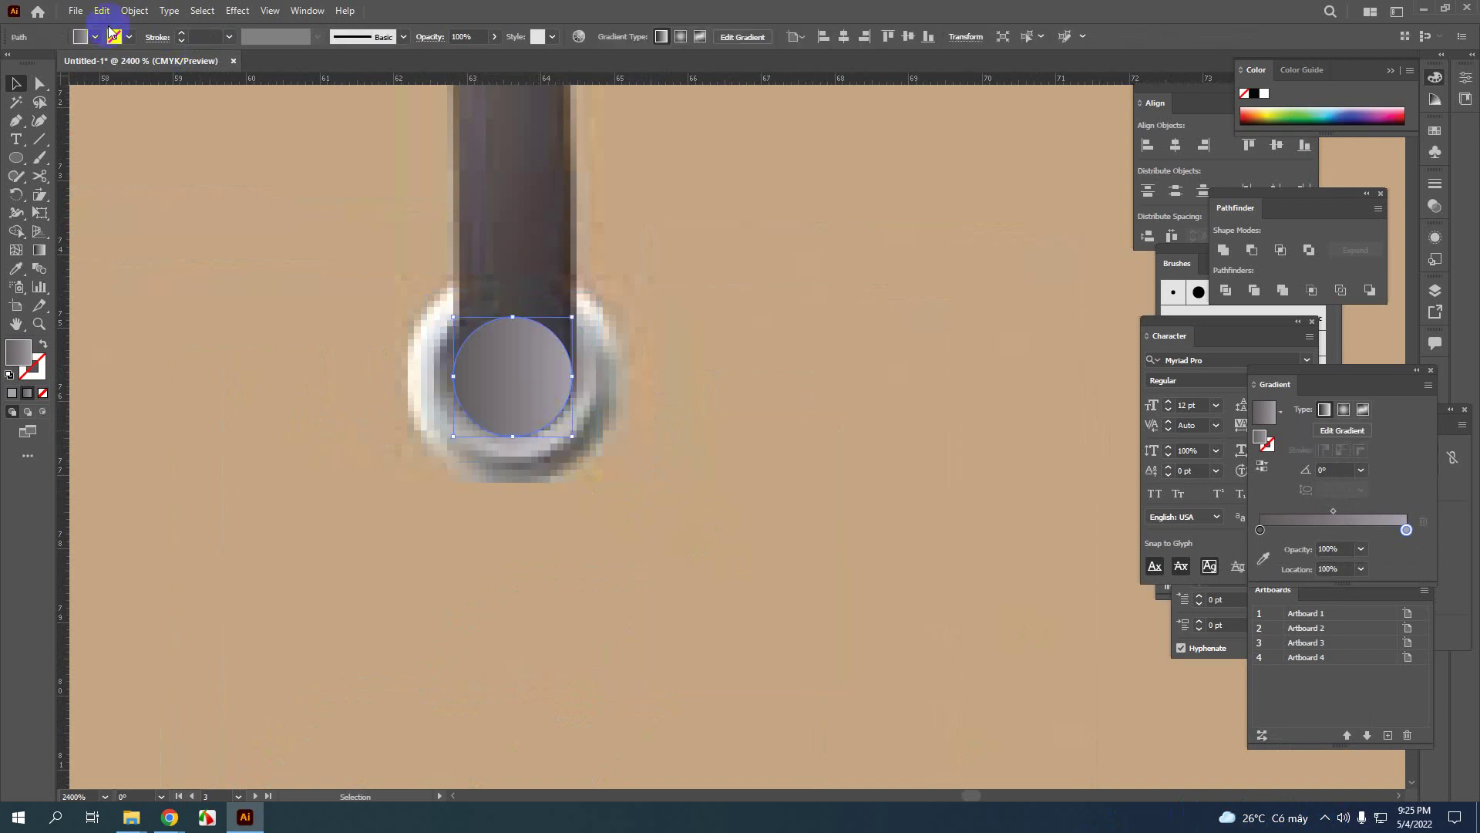
click(95, 36)
click(10, 60)
click(129, 36)
click(129, 36)
click(53, 60)
click(327, 362)
click(176, 39)
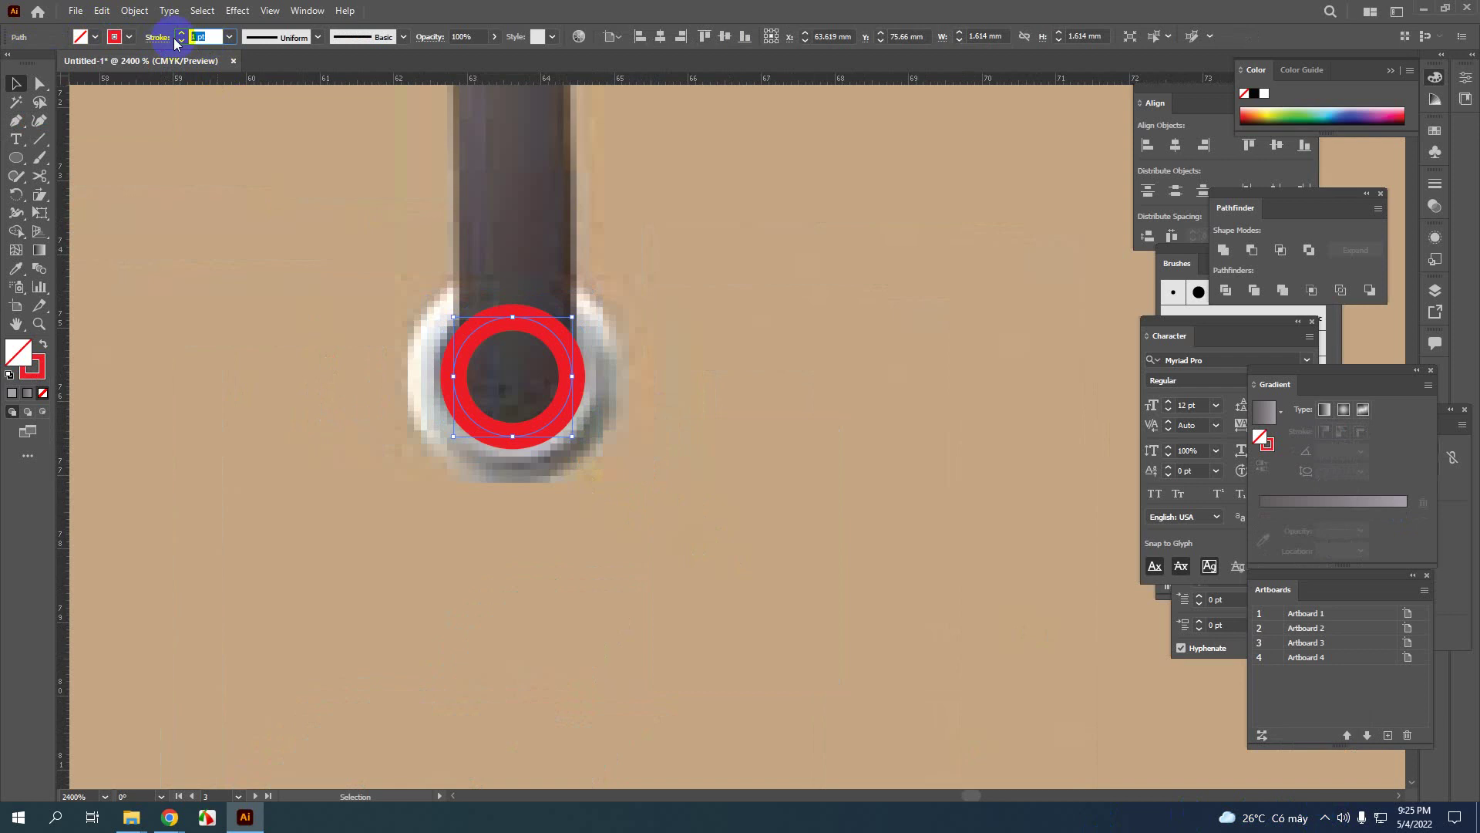
text(0.1)
key(Return)
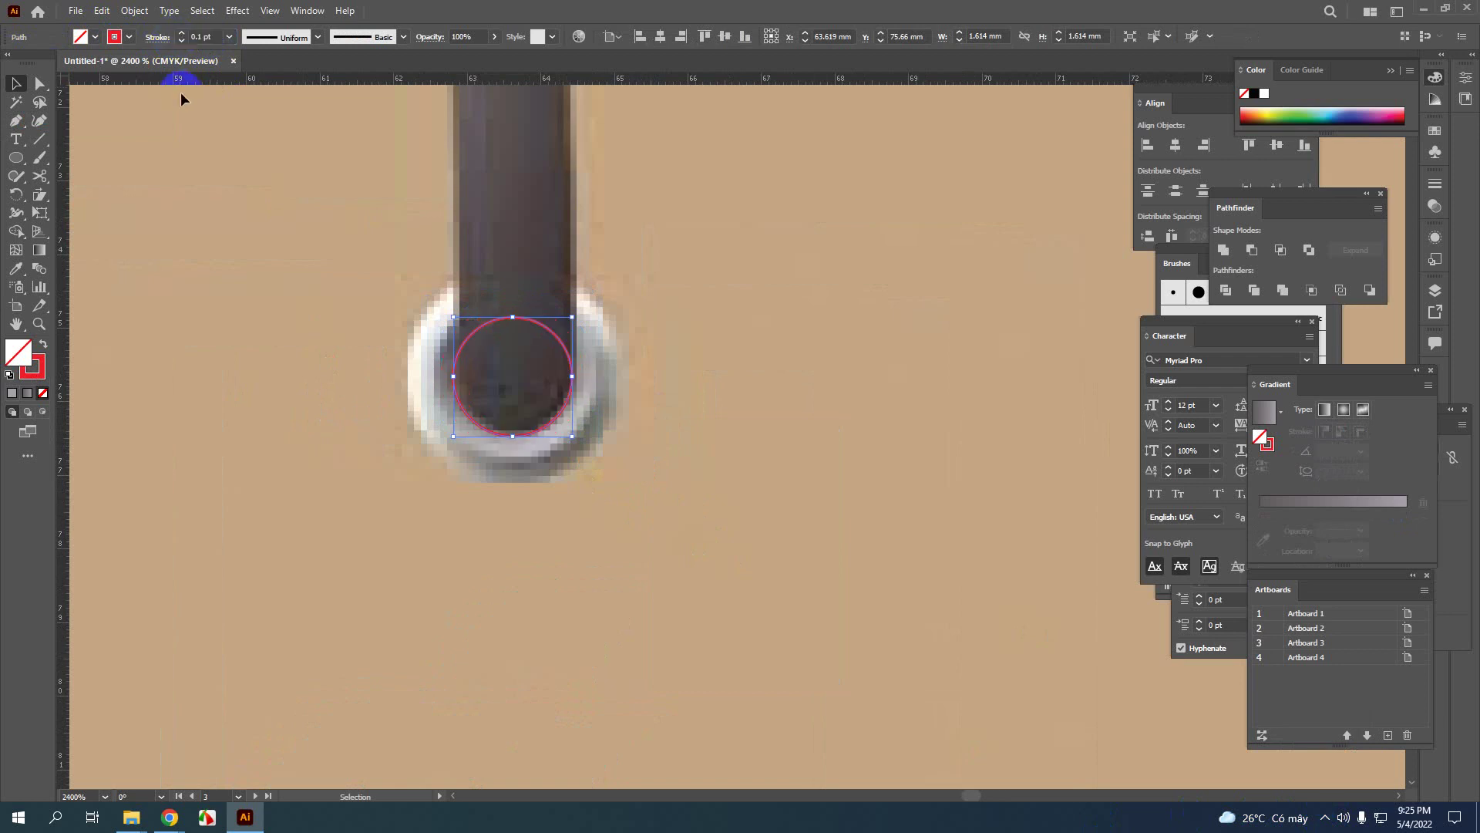
click(301, 371)
Start a Pen path at the left edge of the left eyelet circle and curve it to the top of the front handle
scroll(348, 419, down, 4)
scroll(746, 422, left, 5)
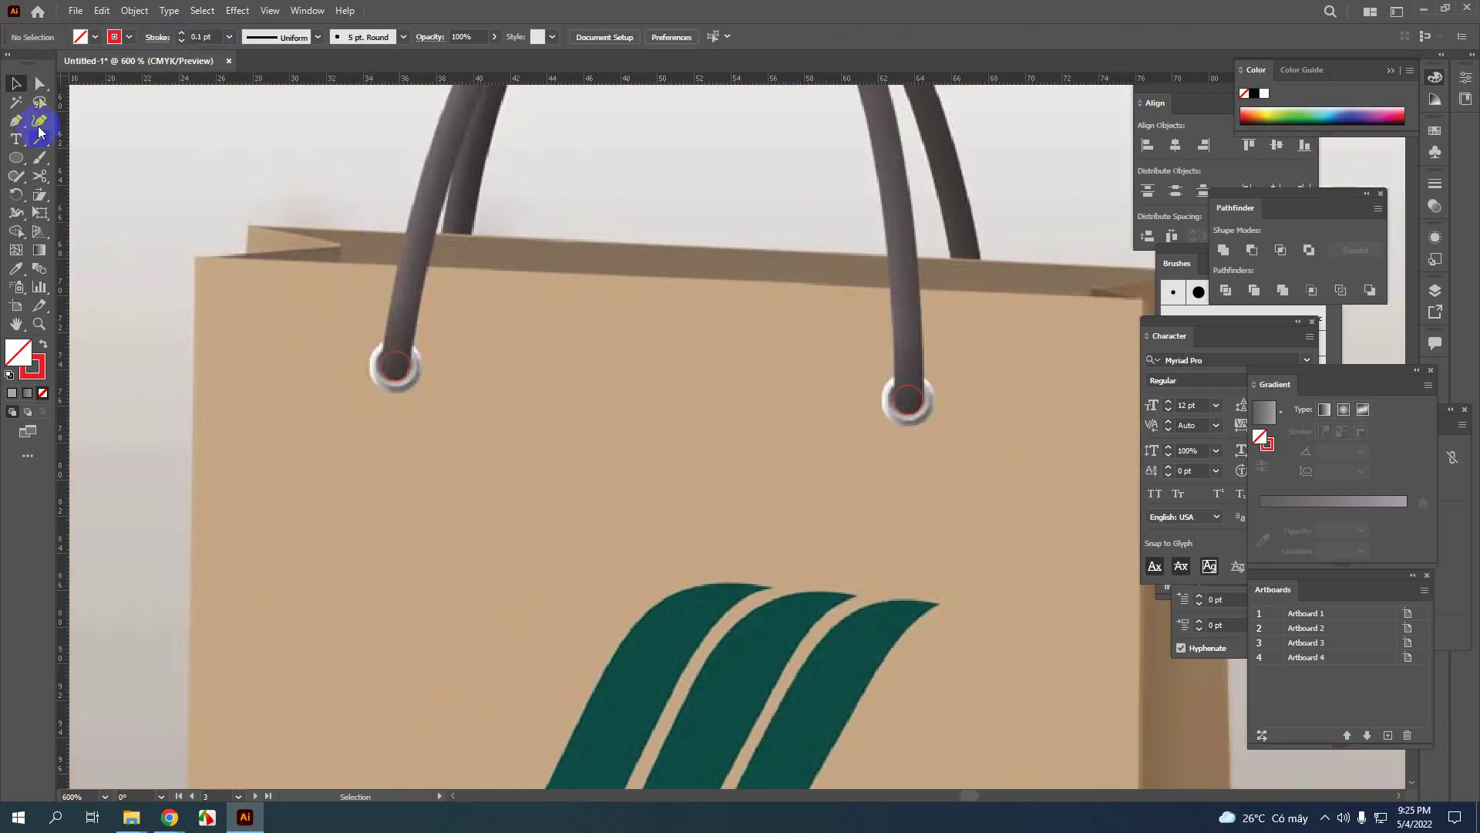
click(15, 117)
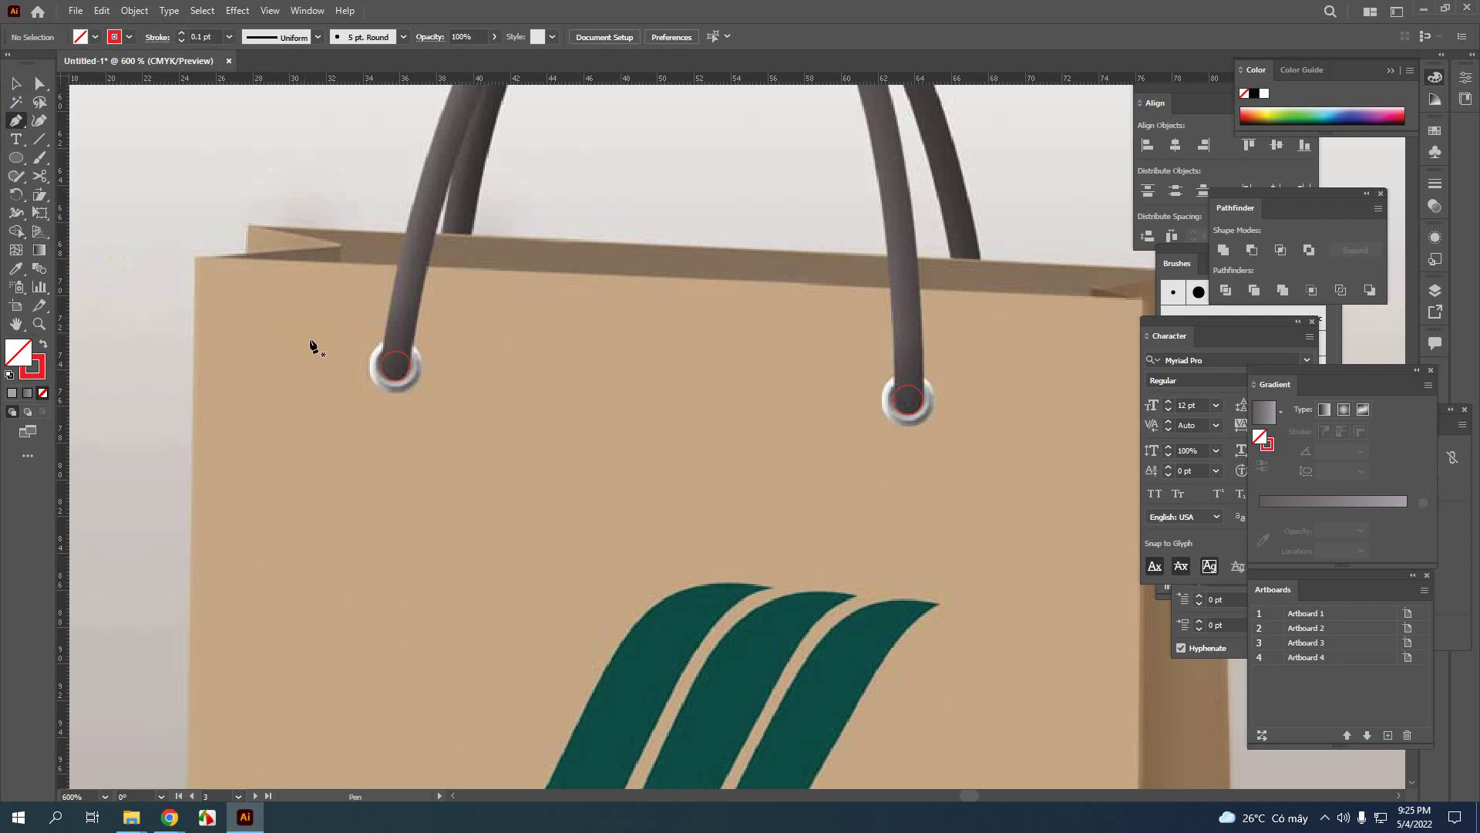
scroll(389, 367, up, 1)
scroll(382, 368, up, 1)
scroll(380, 377, up, 1)
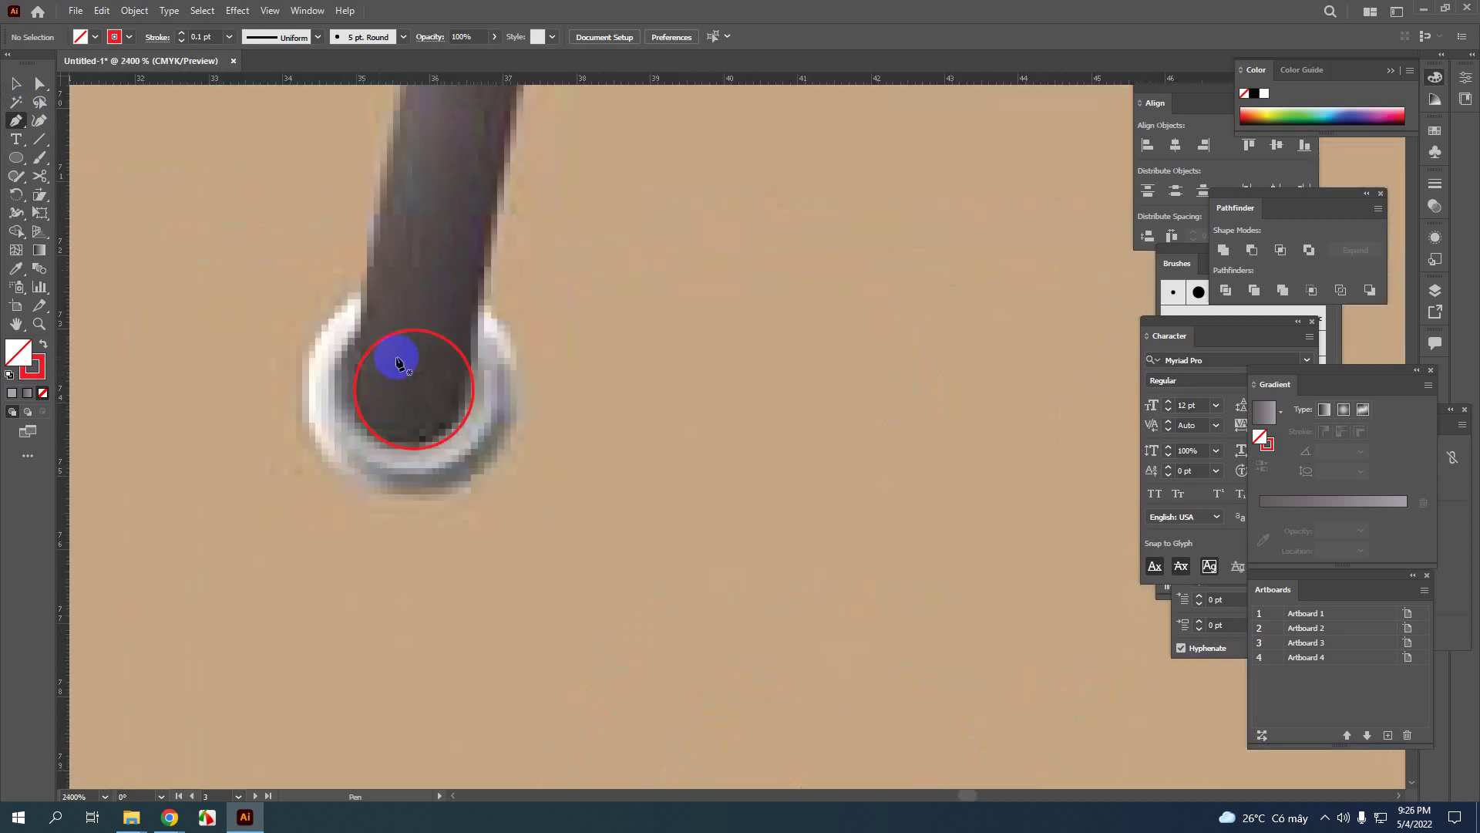
scroll(358, 378, up, 1)
click(361, 397)
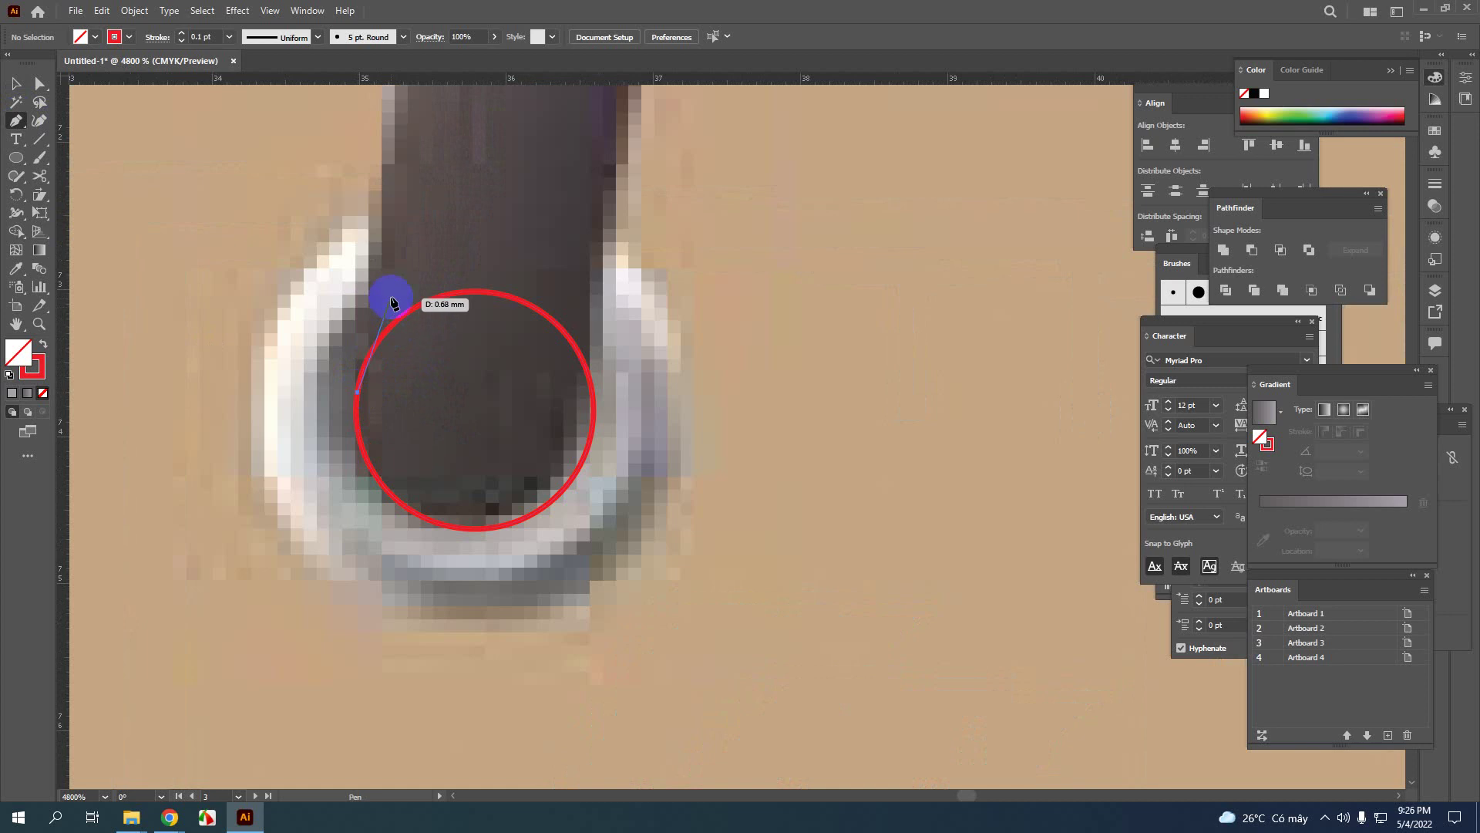
scroll(385, 300, down, 3)
scroll(371, 361, down, 1)
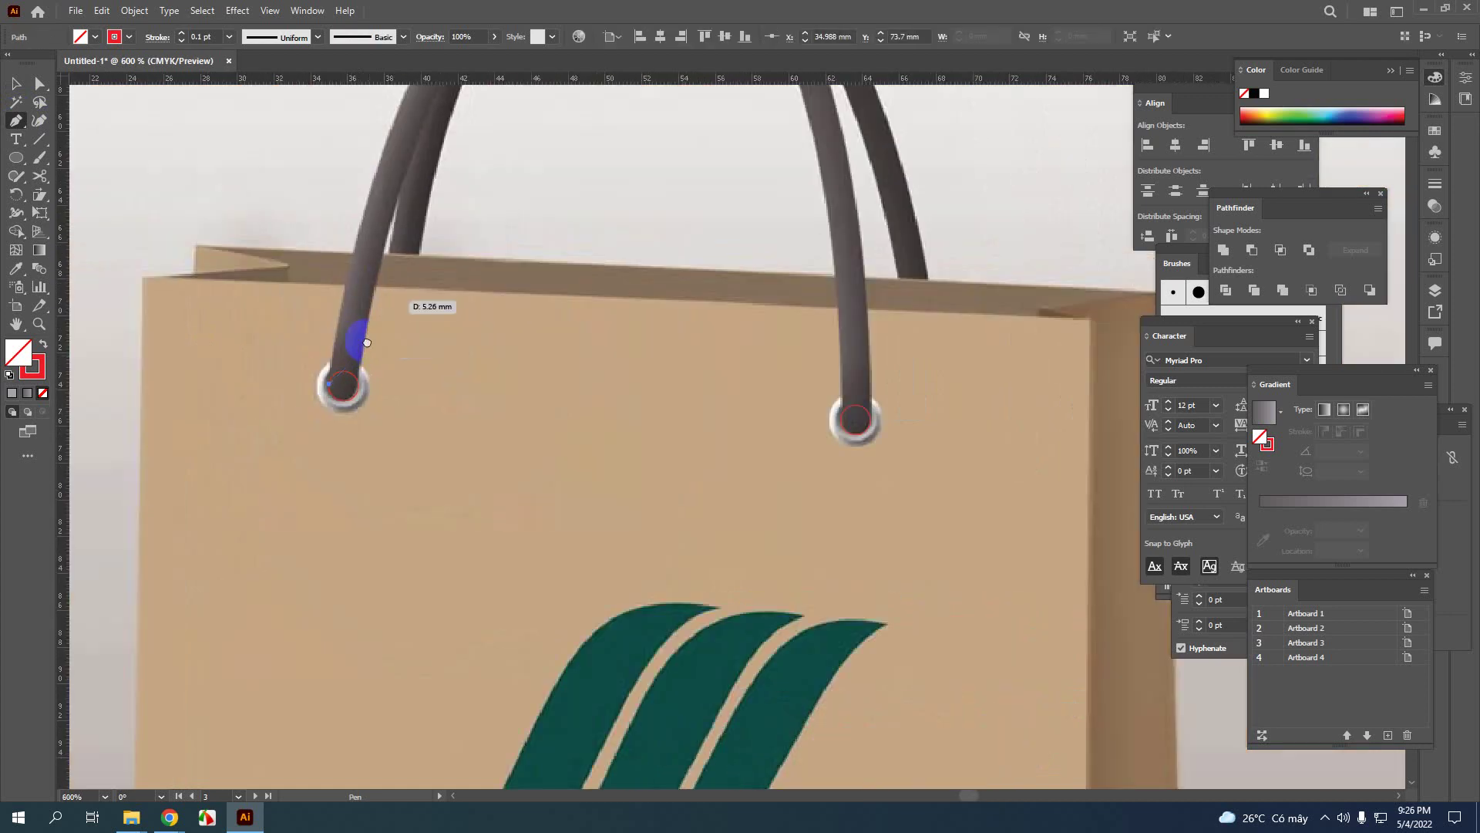
scroll(381, 278, up, 3)
drag(530, 171, 777, 179)
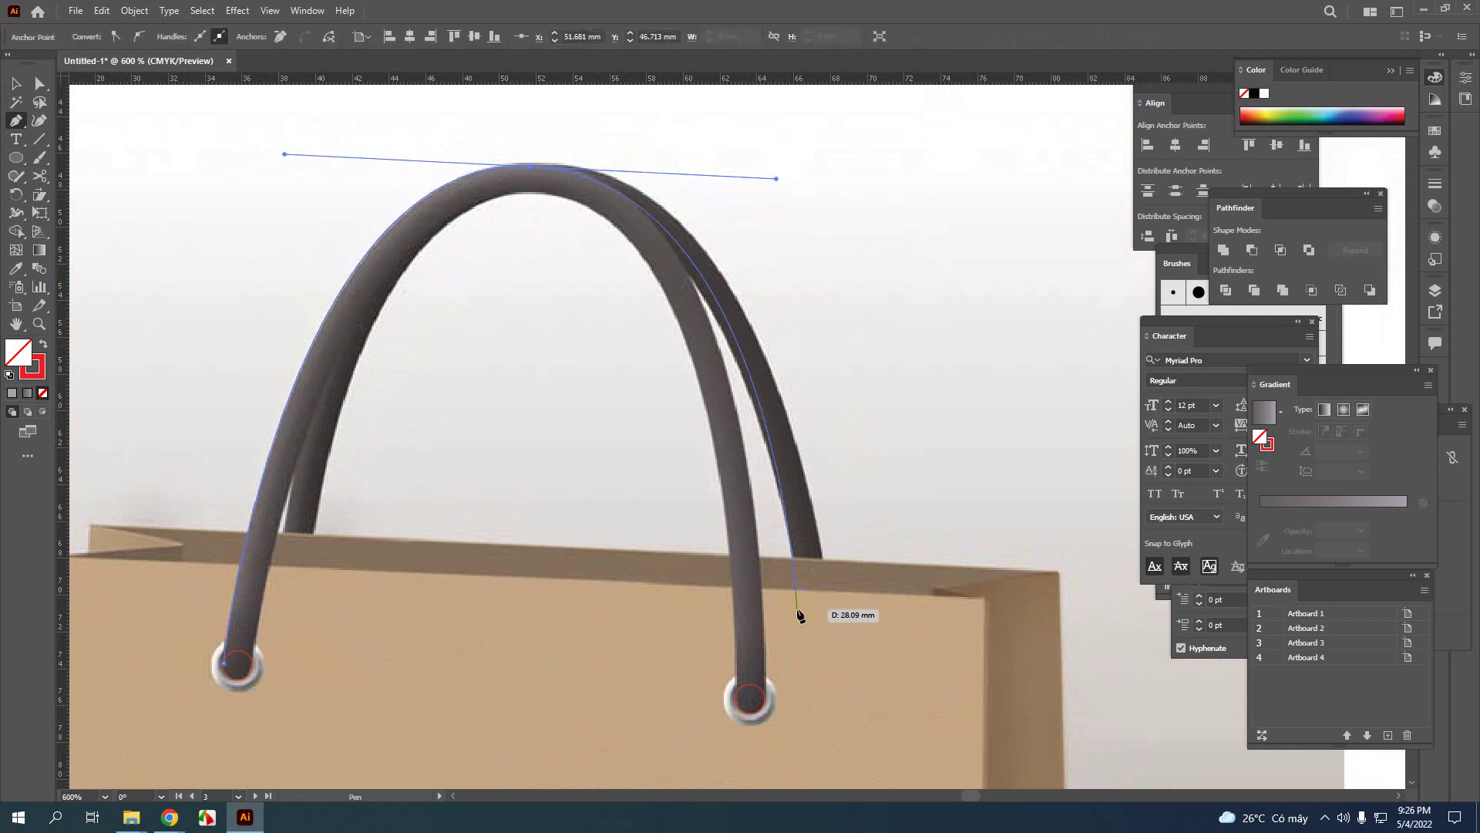
Continue the path down the front handle's outer edge and end it at the right edge of the right eyelet circle
scroll(794, 493, down, 2)
scroll(763, 600, up, 1)
scroll(758, 597, up, 1)
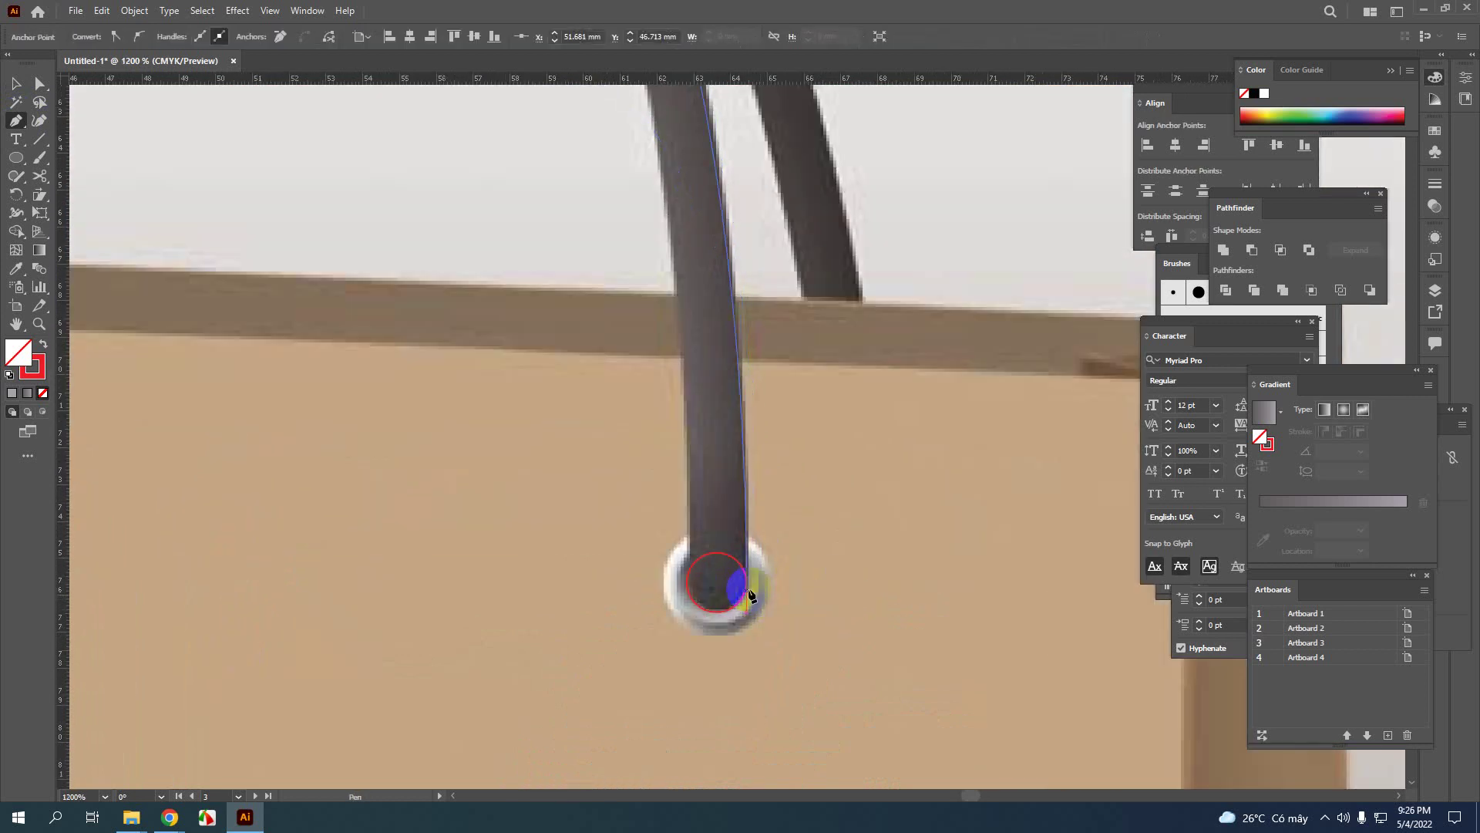
click(746, 590)
scroll(746, 590, down, 2)
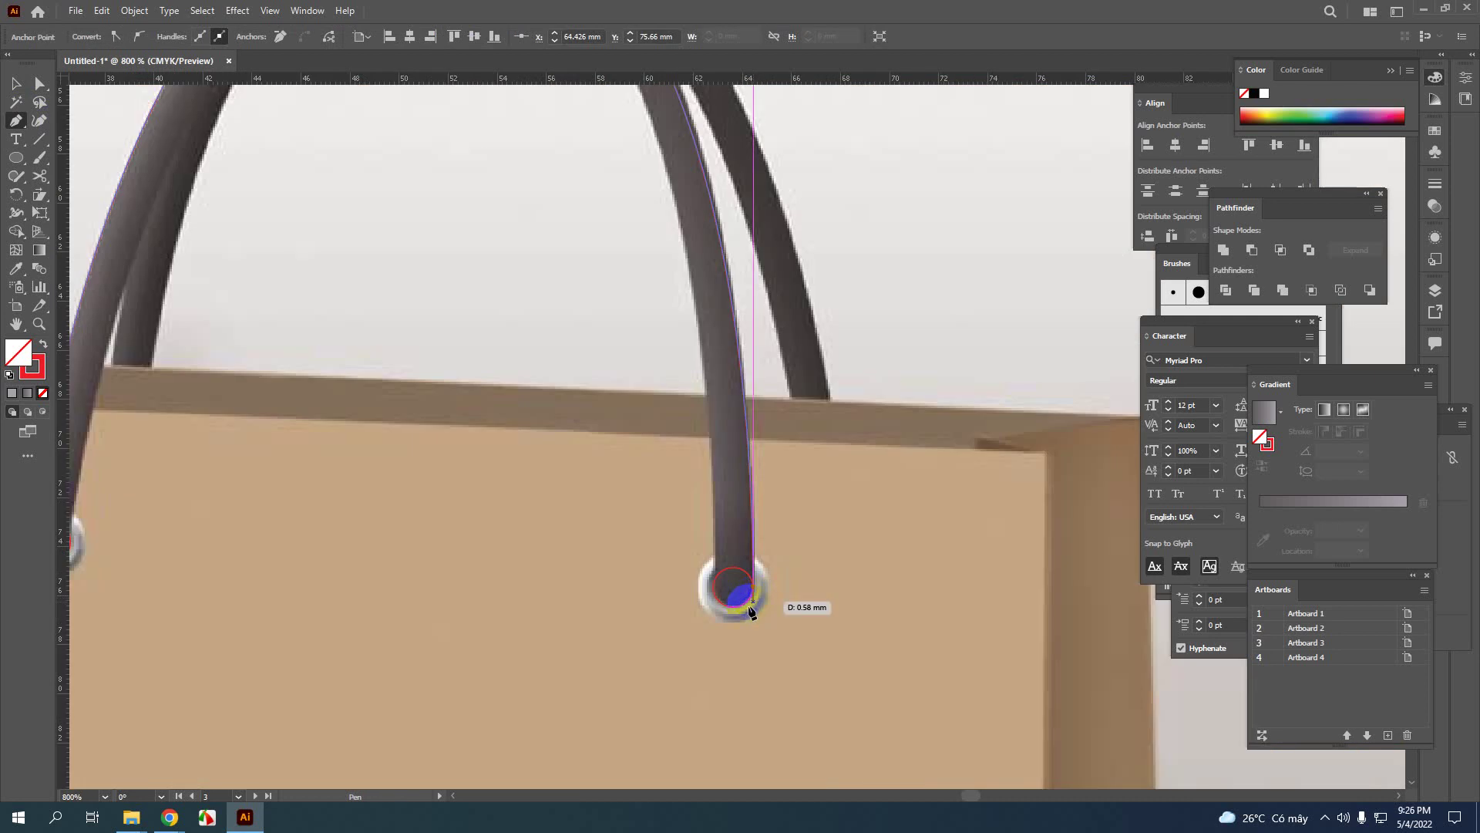
Slightly lengthen the direction handle at the top of the front handle's outer curve to fit the photo's right side
click(17, 85)
click(39, 84)
scroll(750, 232, up, 1)
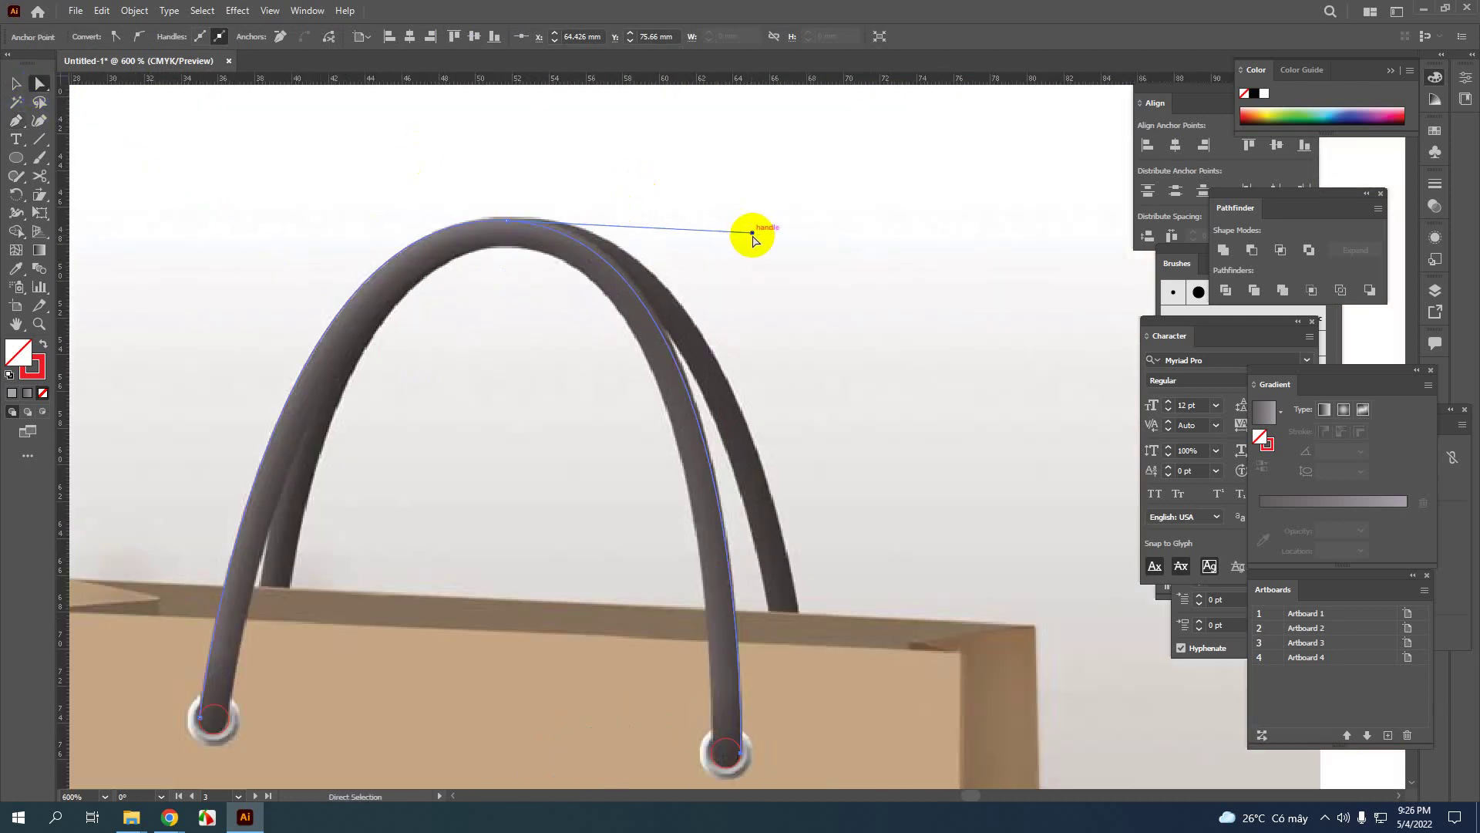
drag(753, 233, 766, 232)
click(15, 83)
click(261, 263)
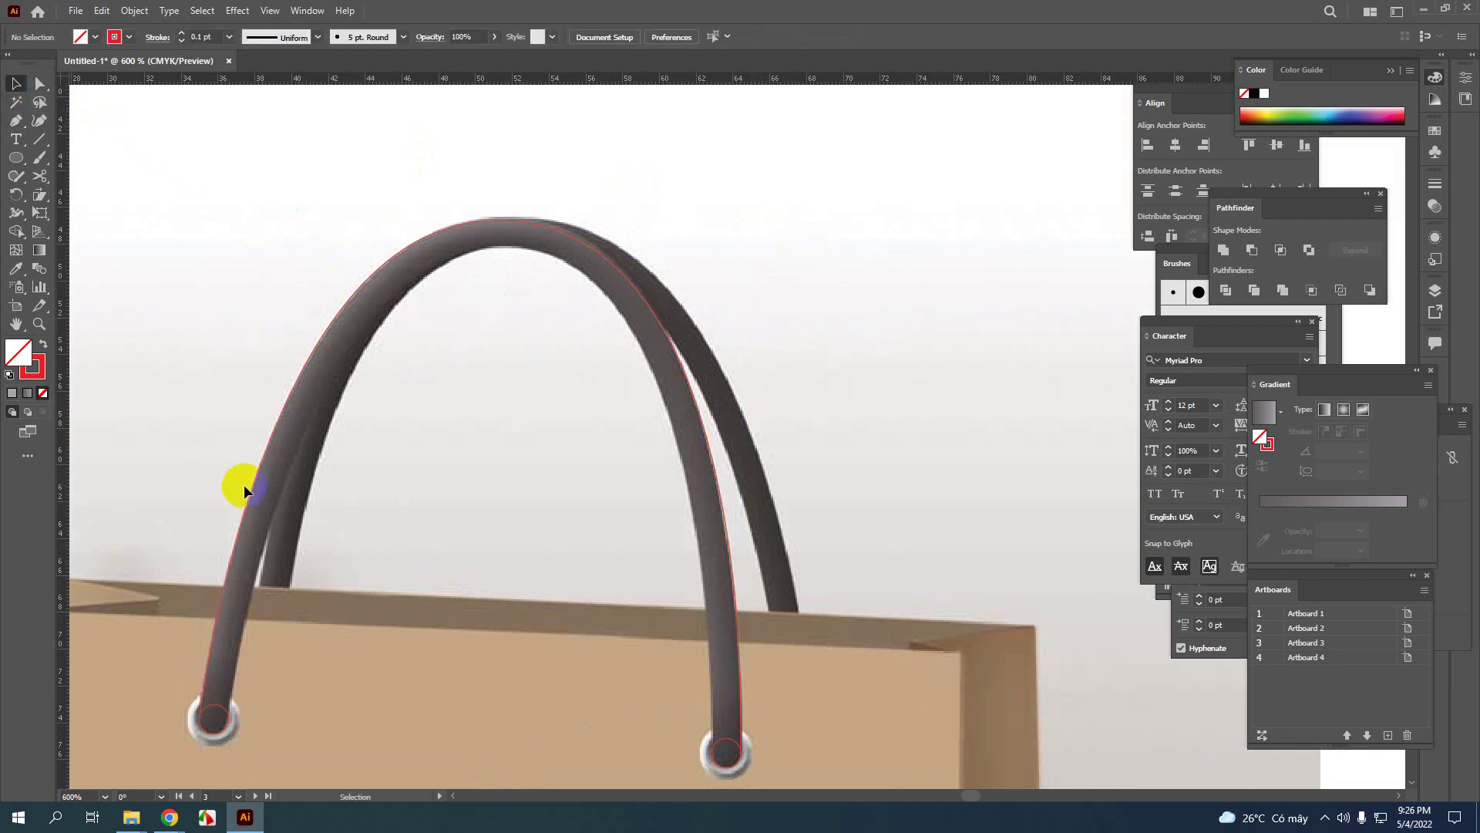
Draw a curved Pen path along the front handle's inner edge, from the left eyelet circle over the arch to the right eyelet circle
click(9, 122)
scroll(331, 579, up, 1)
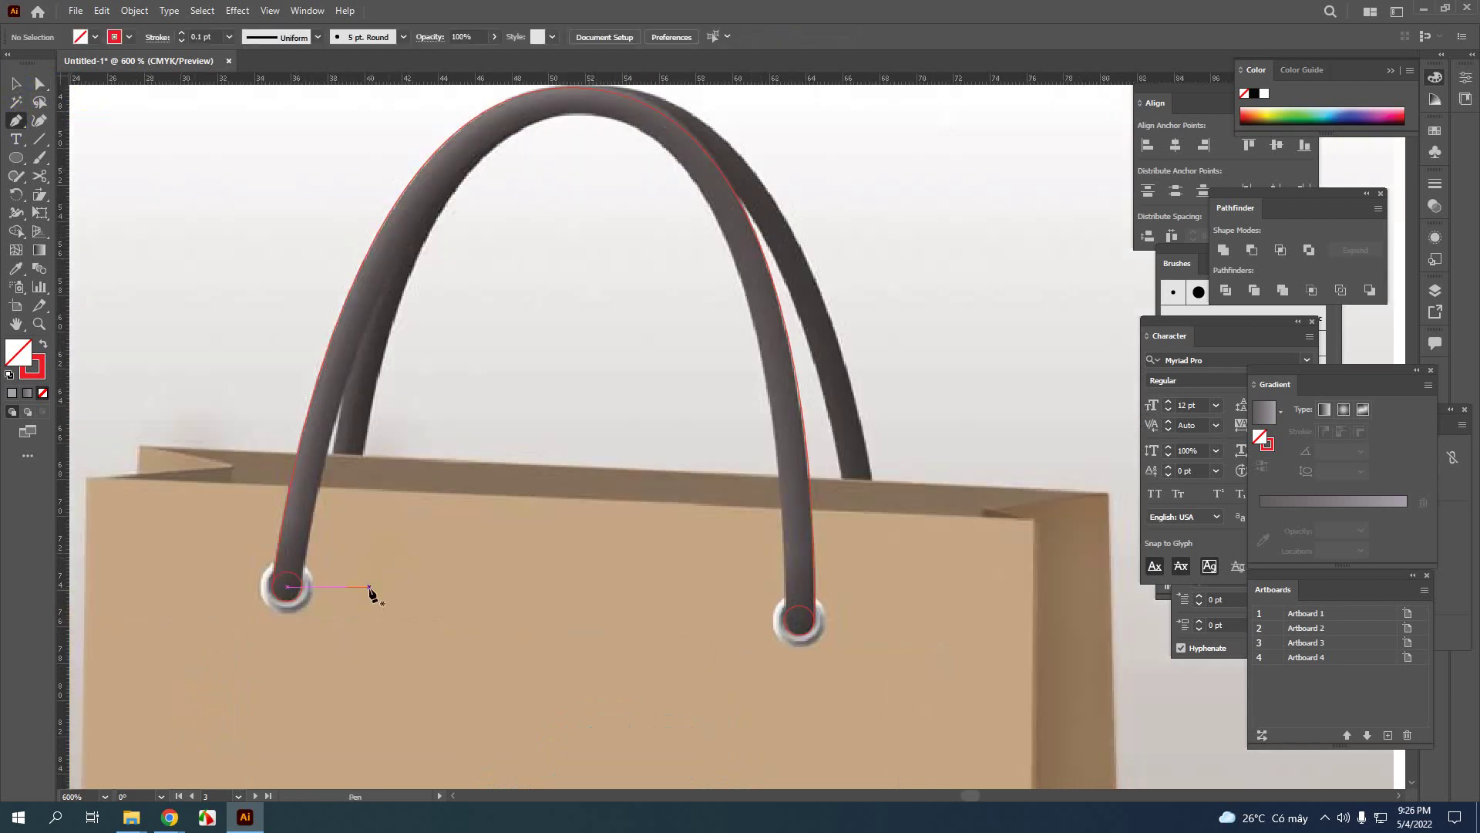
scroll(373, 595, up, 1)
scroll(211, 611, up, 1)
click(333, 527)
scroll(340, 512, down, 3)
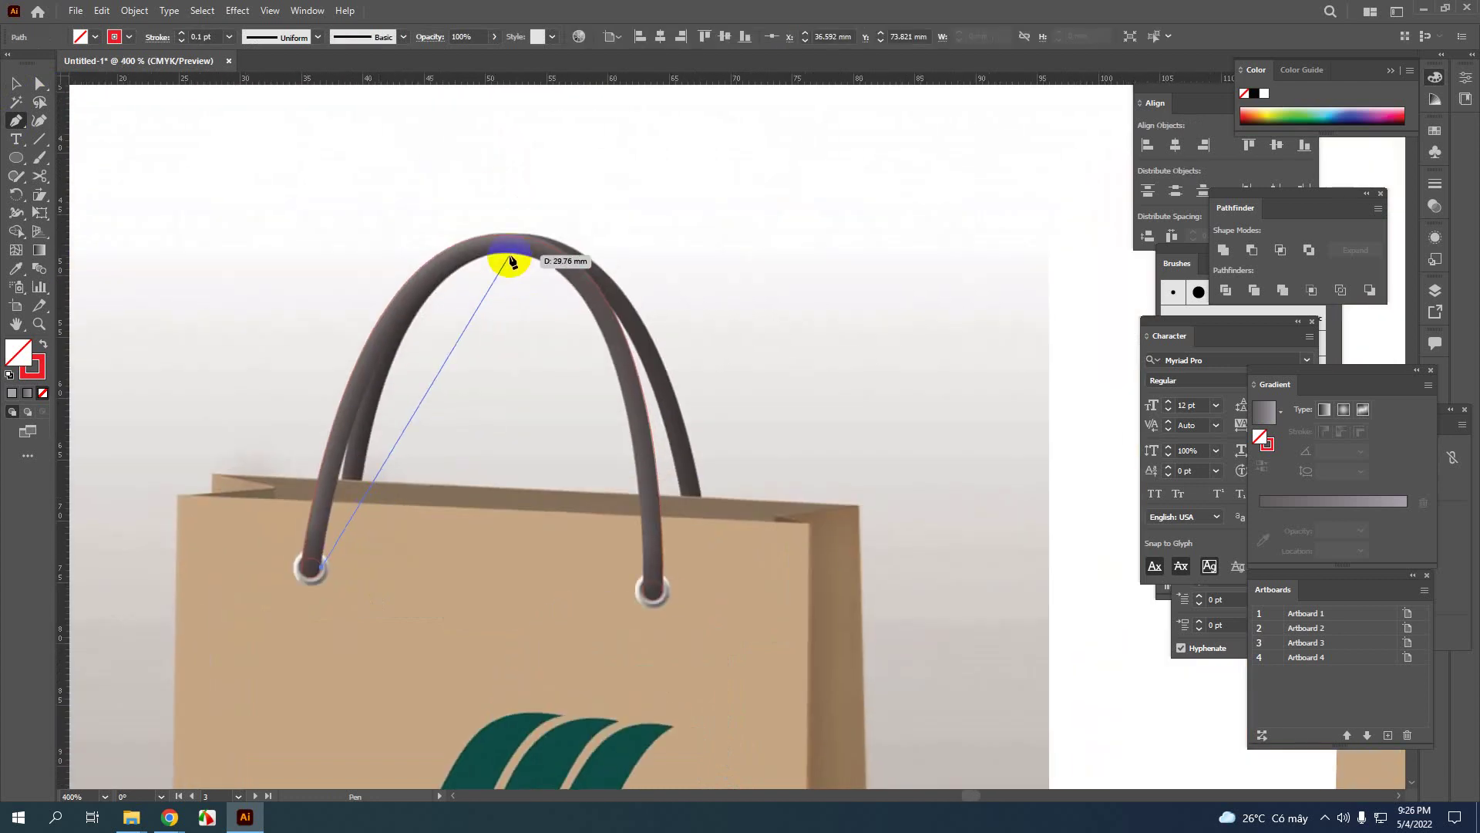
drag(508, 253, 663, 261)
scroll(639, 617, up, 3)
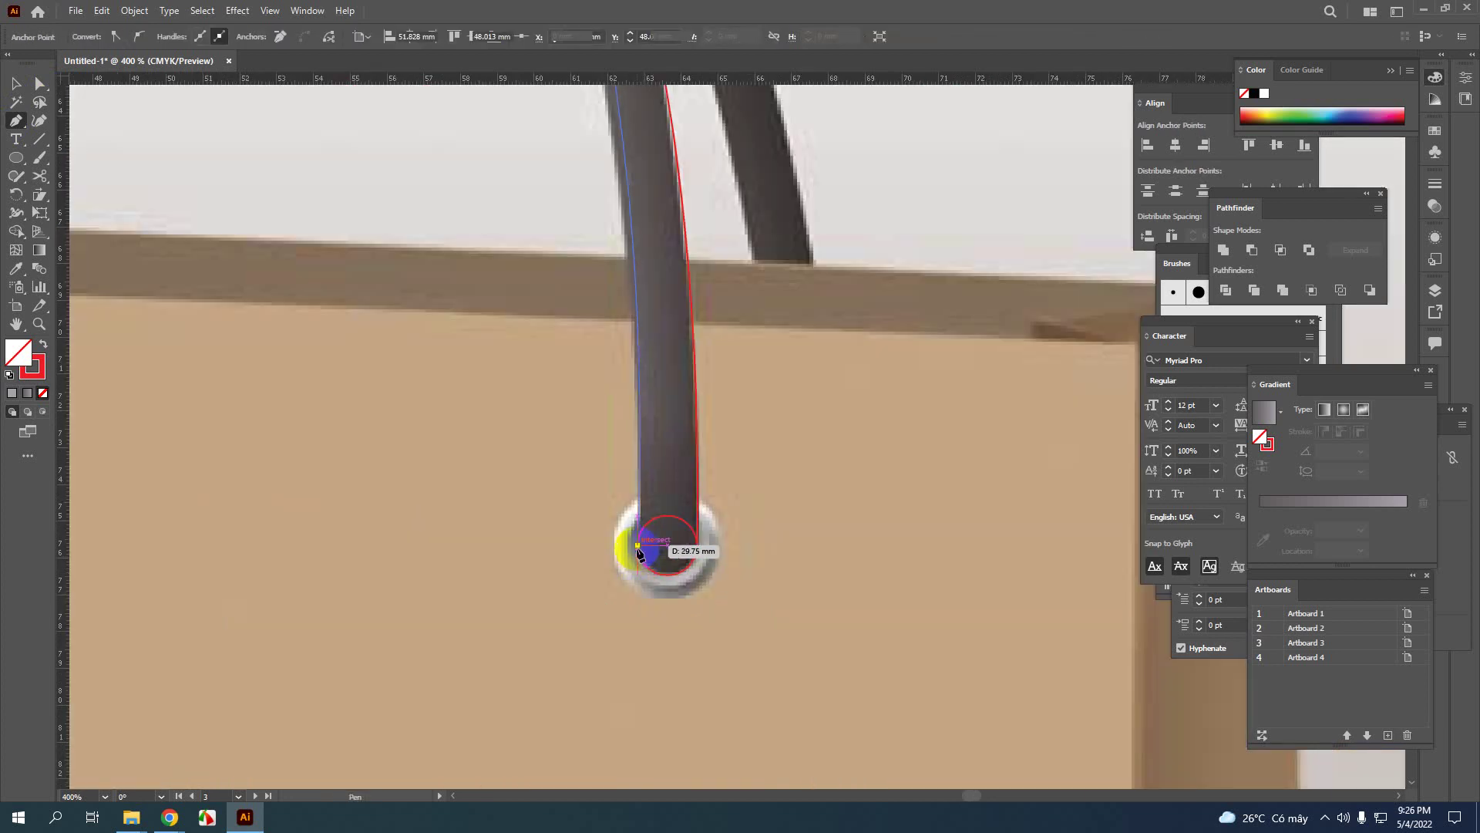
click(637, 547)
scroll(637, 548, down, 3)
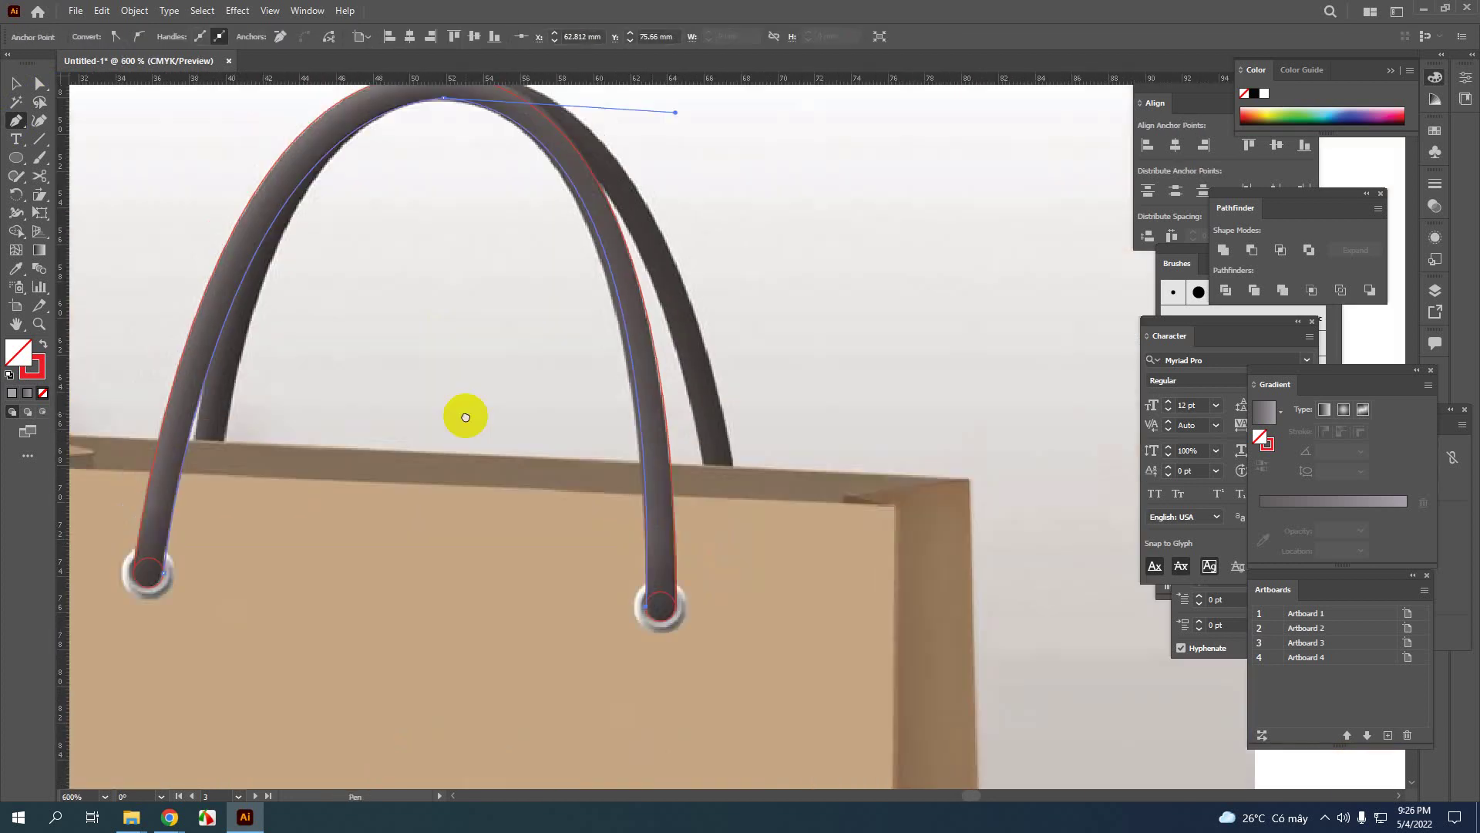
Adjust the direction handle at the top of the inner curve so its right side follows the photo's handle edge
click(49, 87)
scroll(390, 278, up, 2)
drag(675, 166, 669, 173)
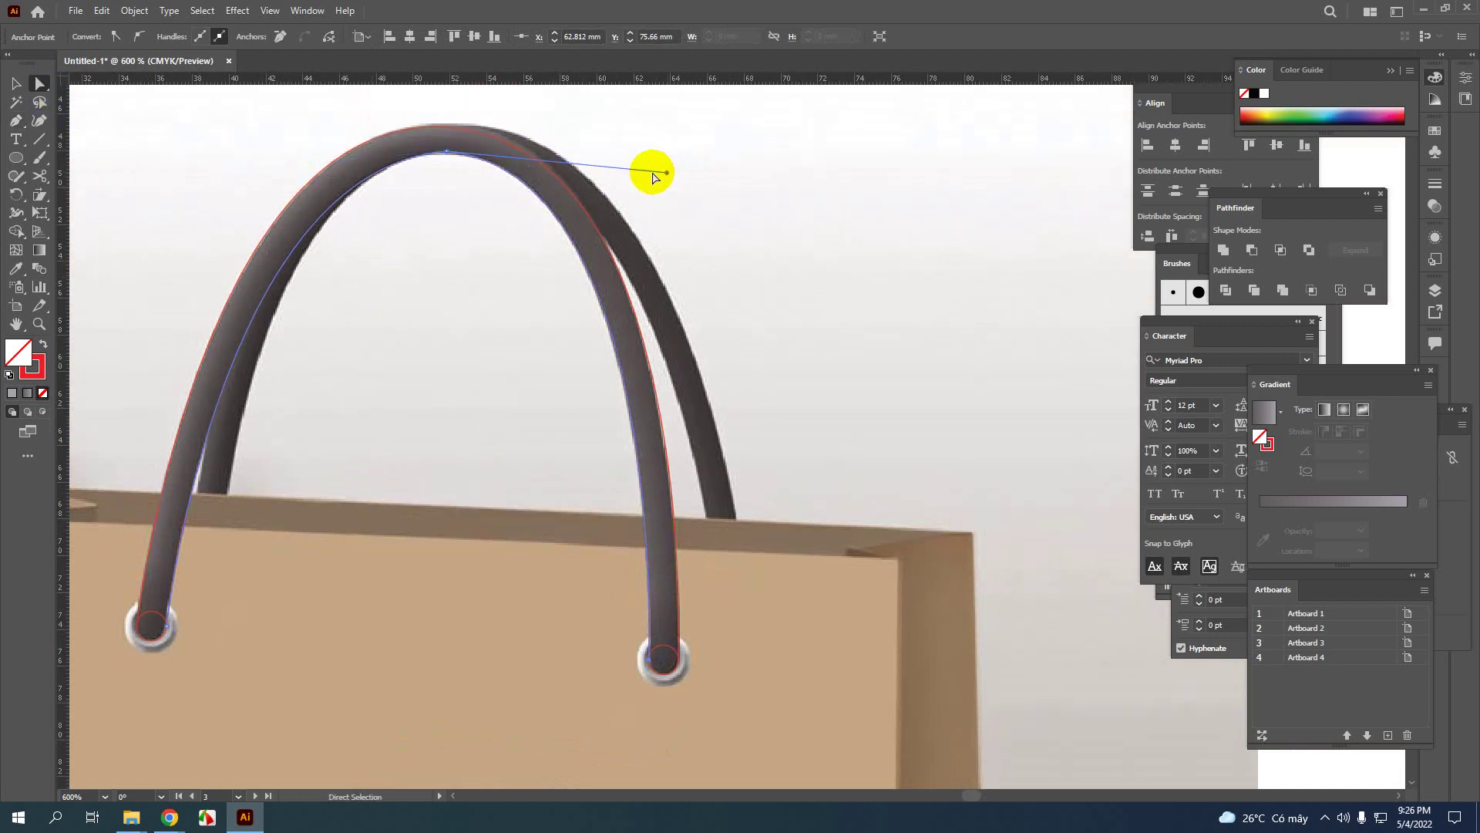
click(16, 82)
click(421, 394)
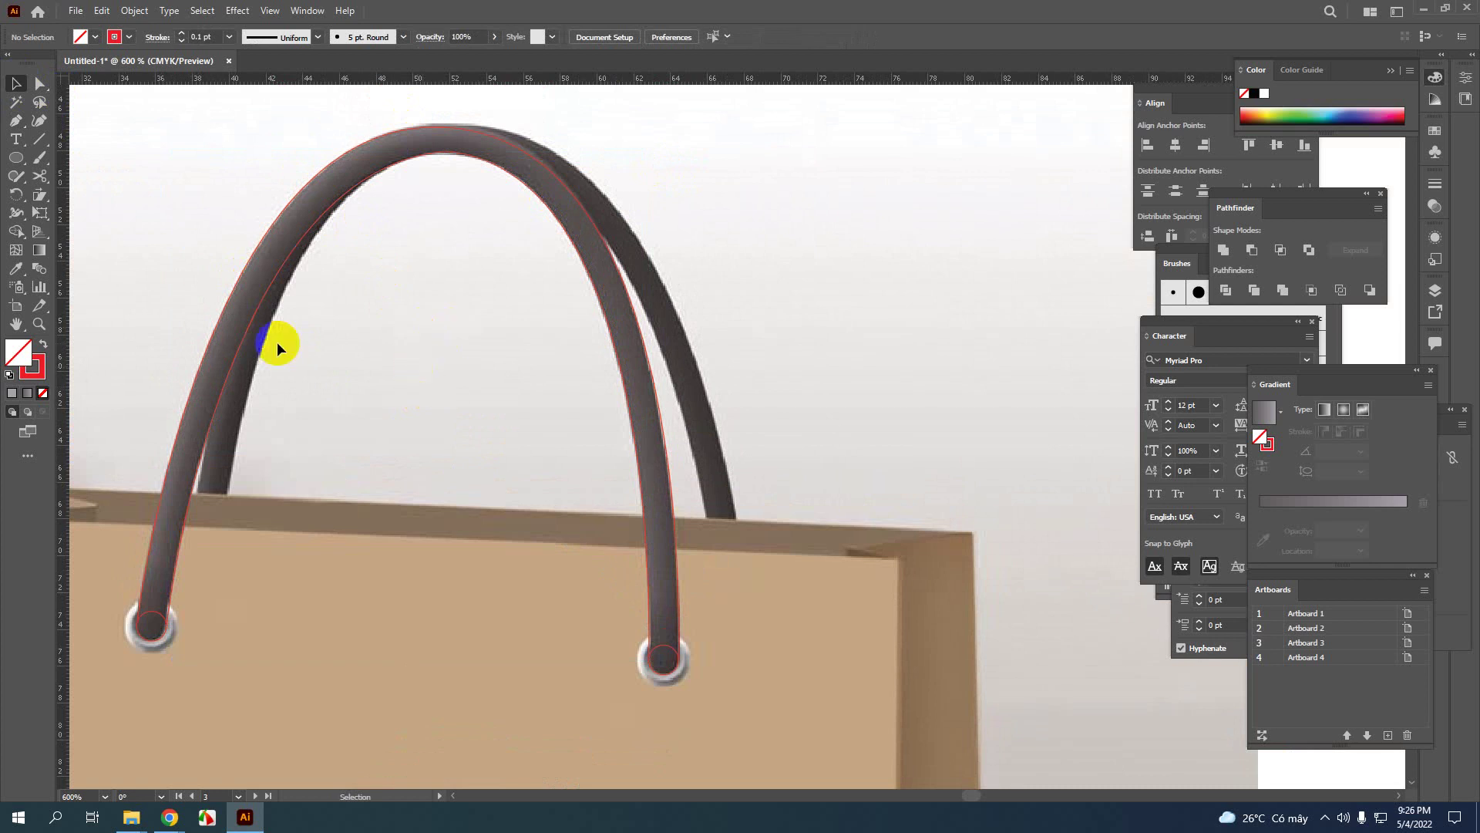
Move the inner and outer handle curves from the photo onto the redrawn bag's eyelets
scroll(271, 368, down, 1)
click(209, 293)
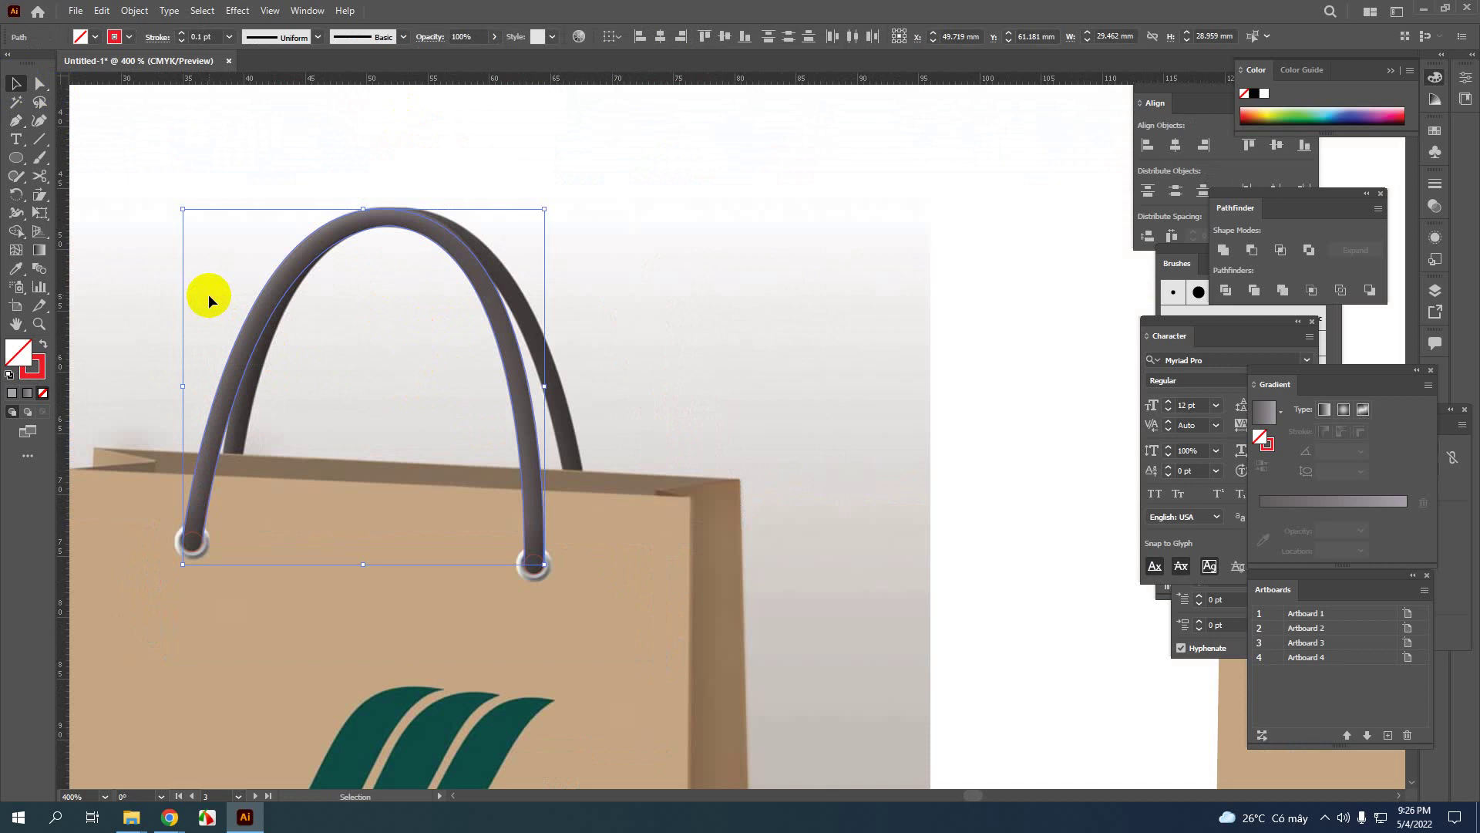
key(Right)
scroll(208, 294, down, 2)
click(502, 341)
click(586, 374)
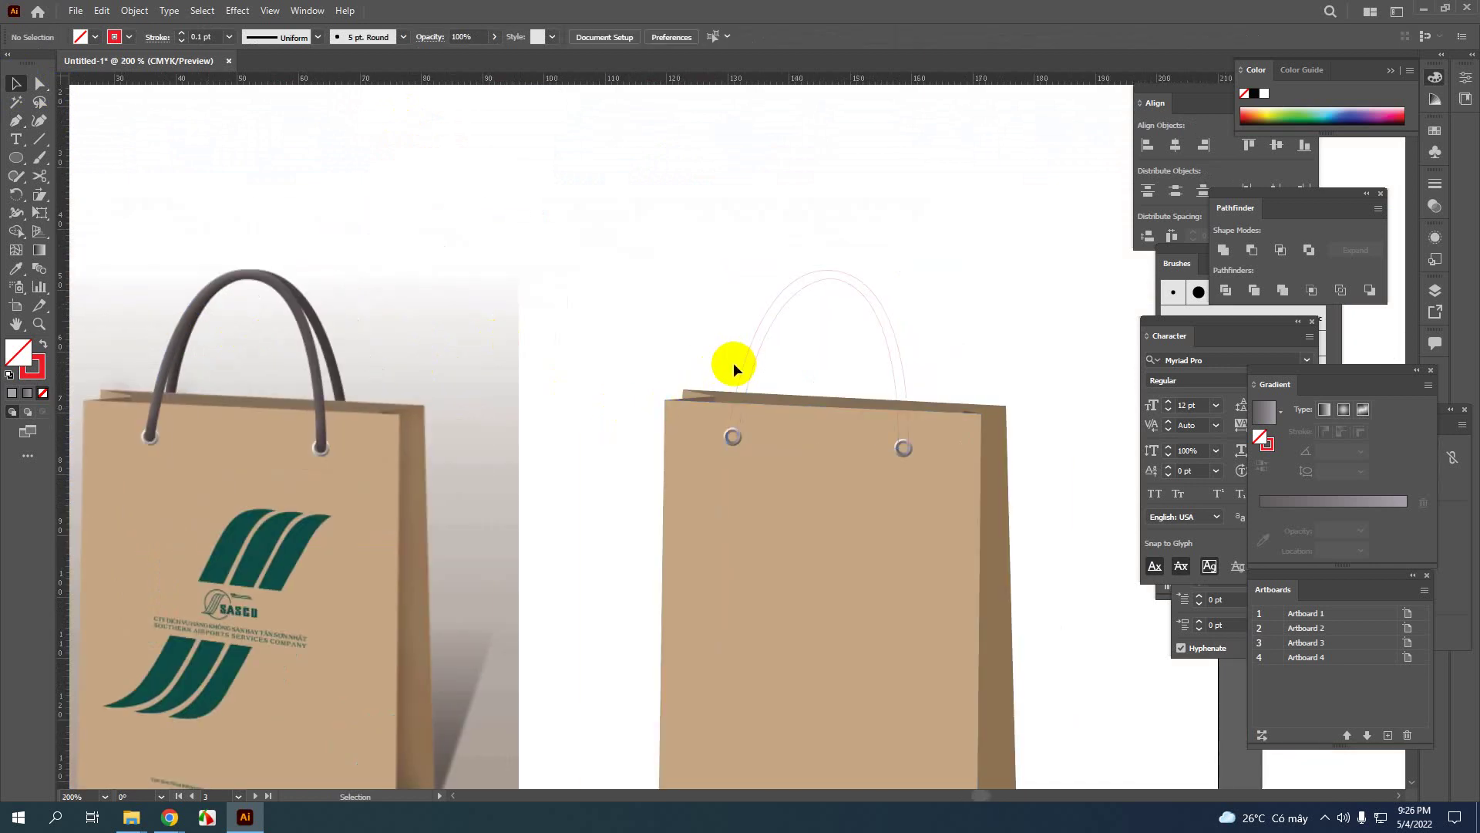
Set the stroke of the redrawn bag's outer handle curve to gray #706F6F
scroll(188, 357, up, 3)
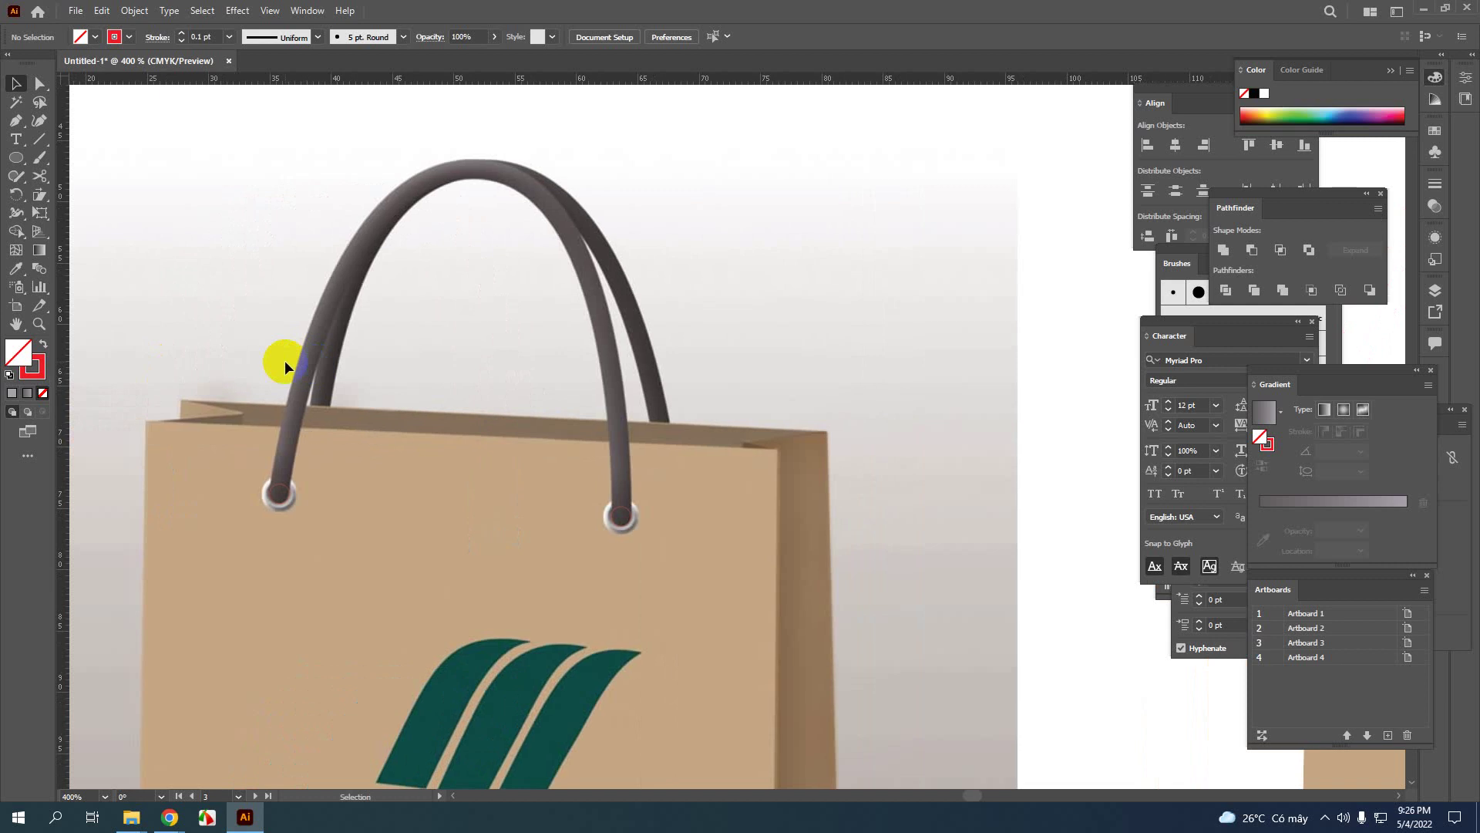
scroll(311, 401, down, 5)
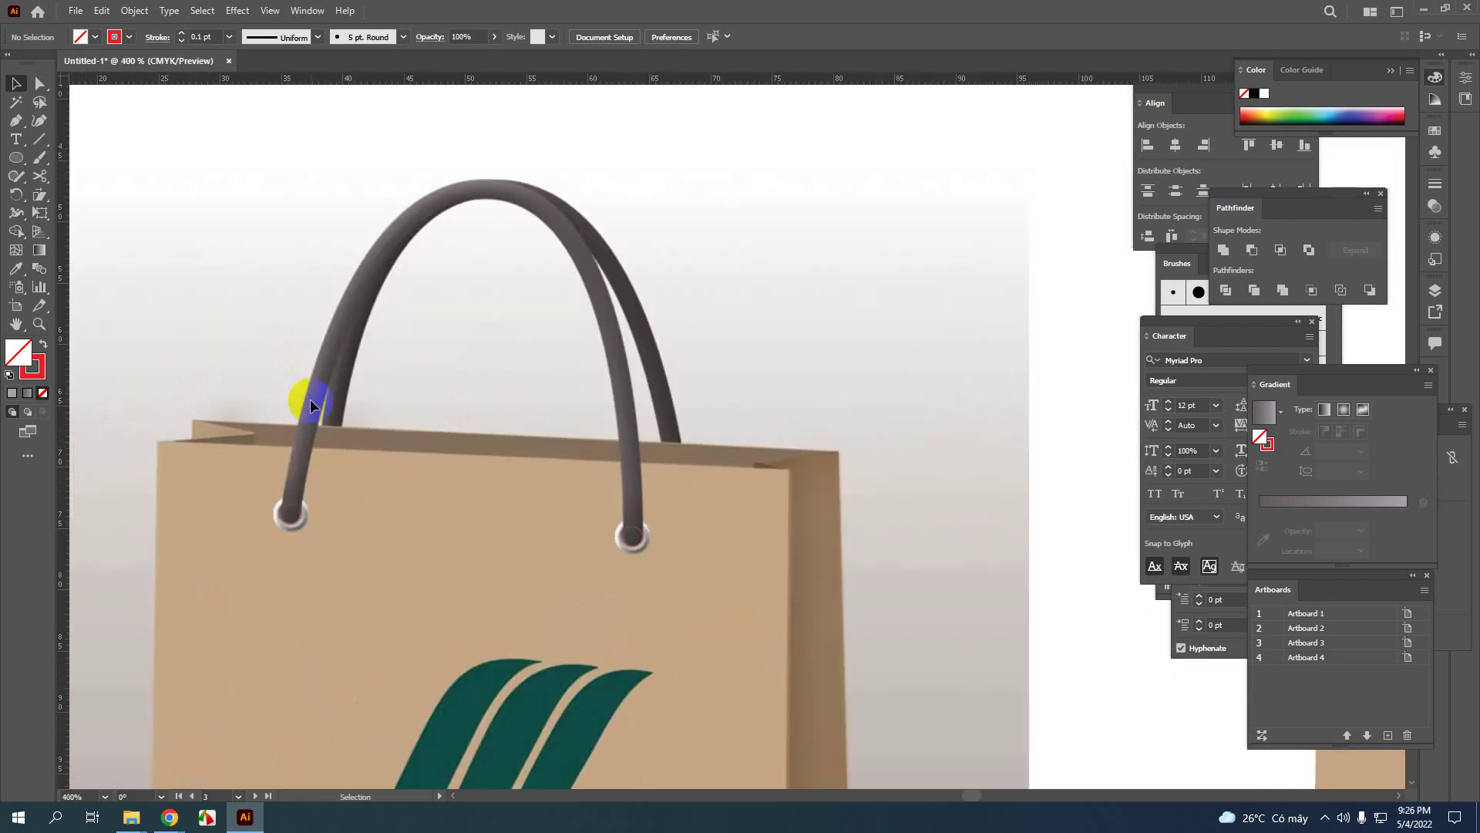
scroll(503, 392, up, 3)
drag(386, 420, 794, 424)
scroll(394, 352, up, 1)
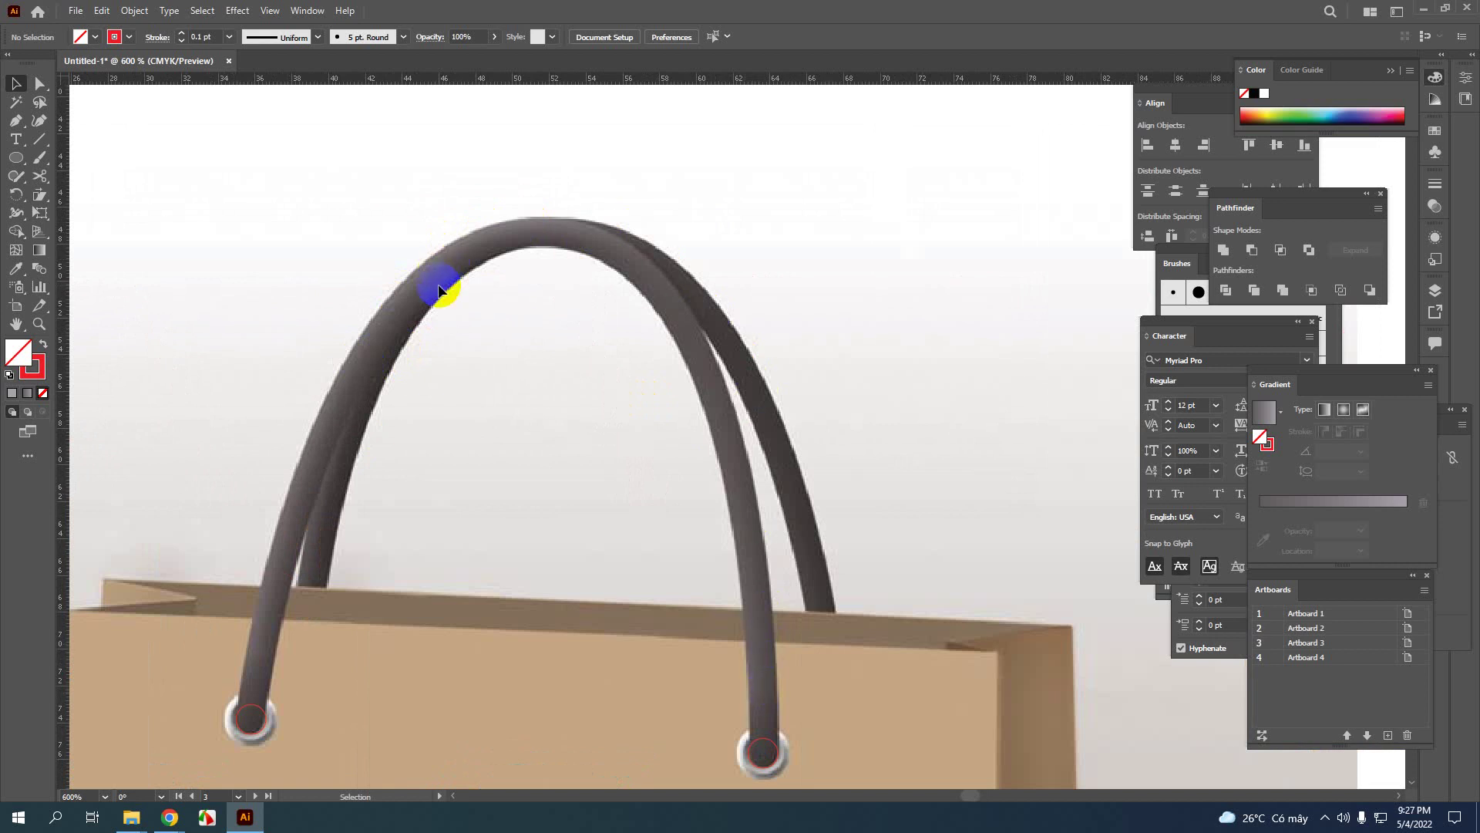
scroll(208, 386, down, 2)
scroll(420, 433, up, 3)
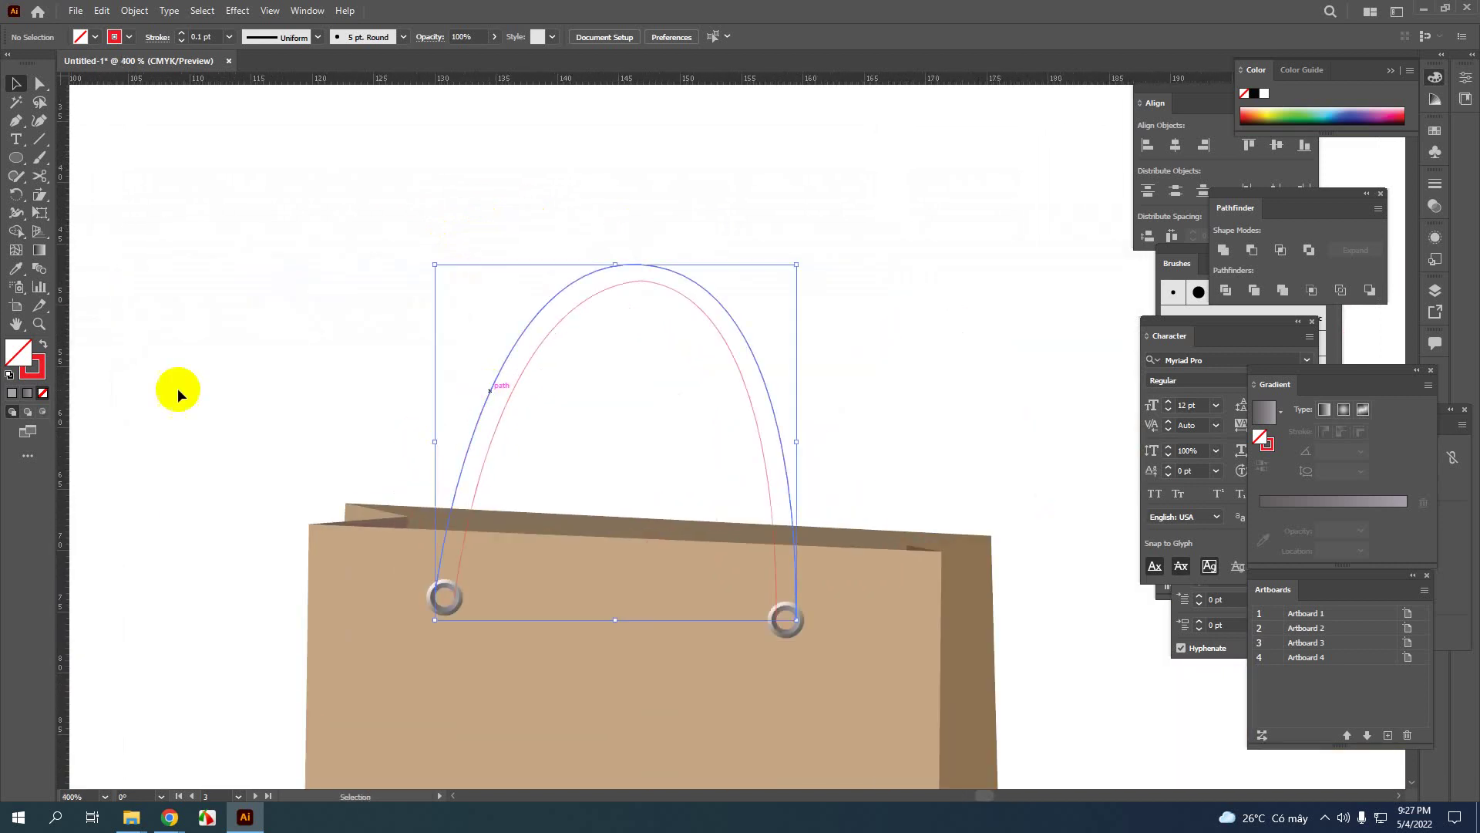
click(41, 368)
double_click(41, 367)
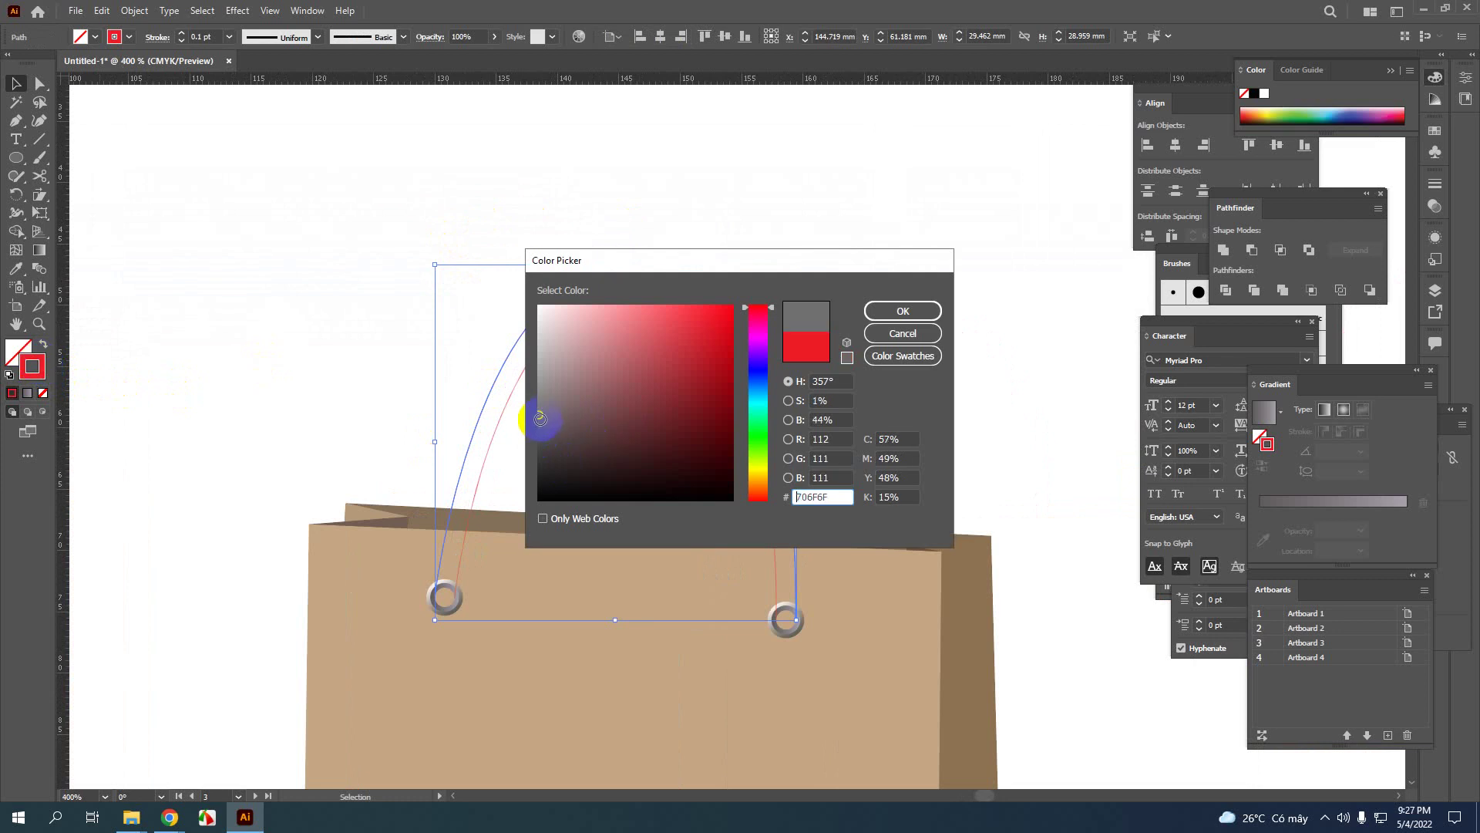
click(886, 310)
Set the stroke of the inner handle curve to dark gray #303030
click(502, 409)
double_click(40, 377)
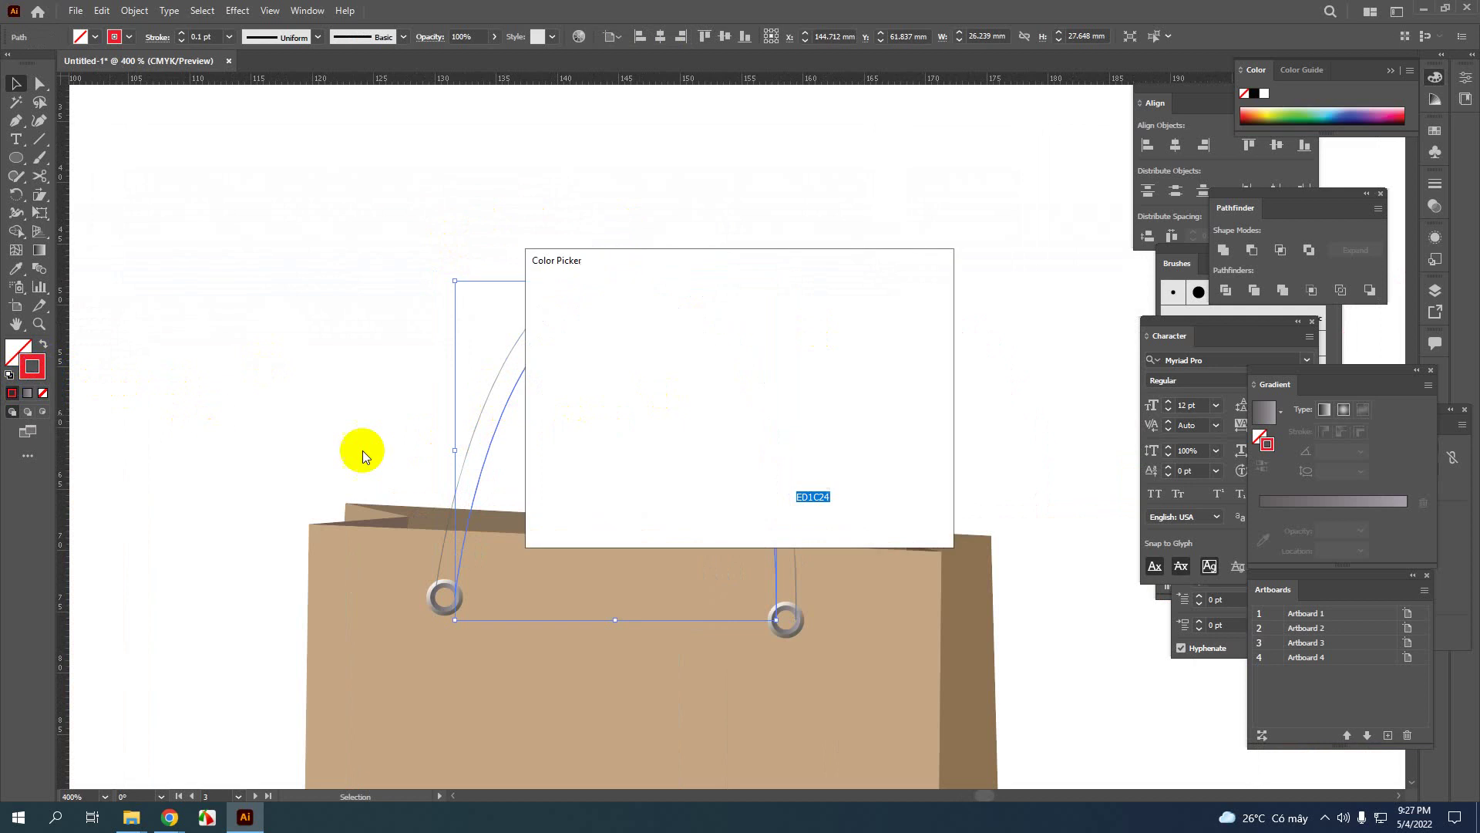
click(540, 462)
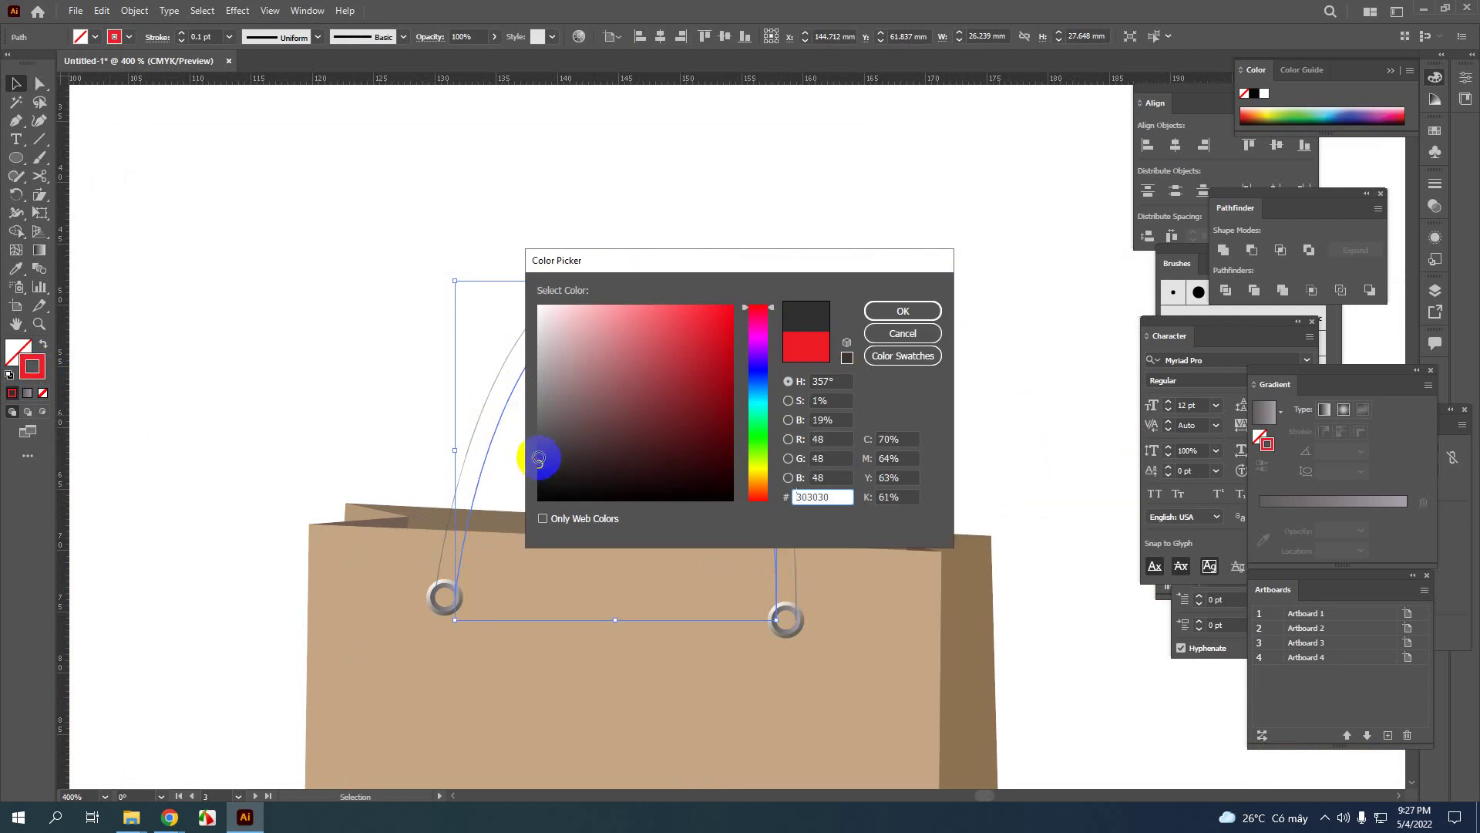
click(872, 315)
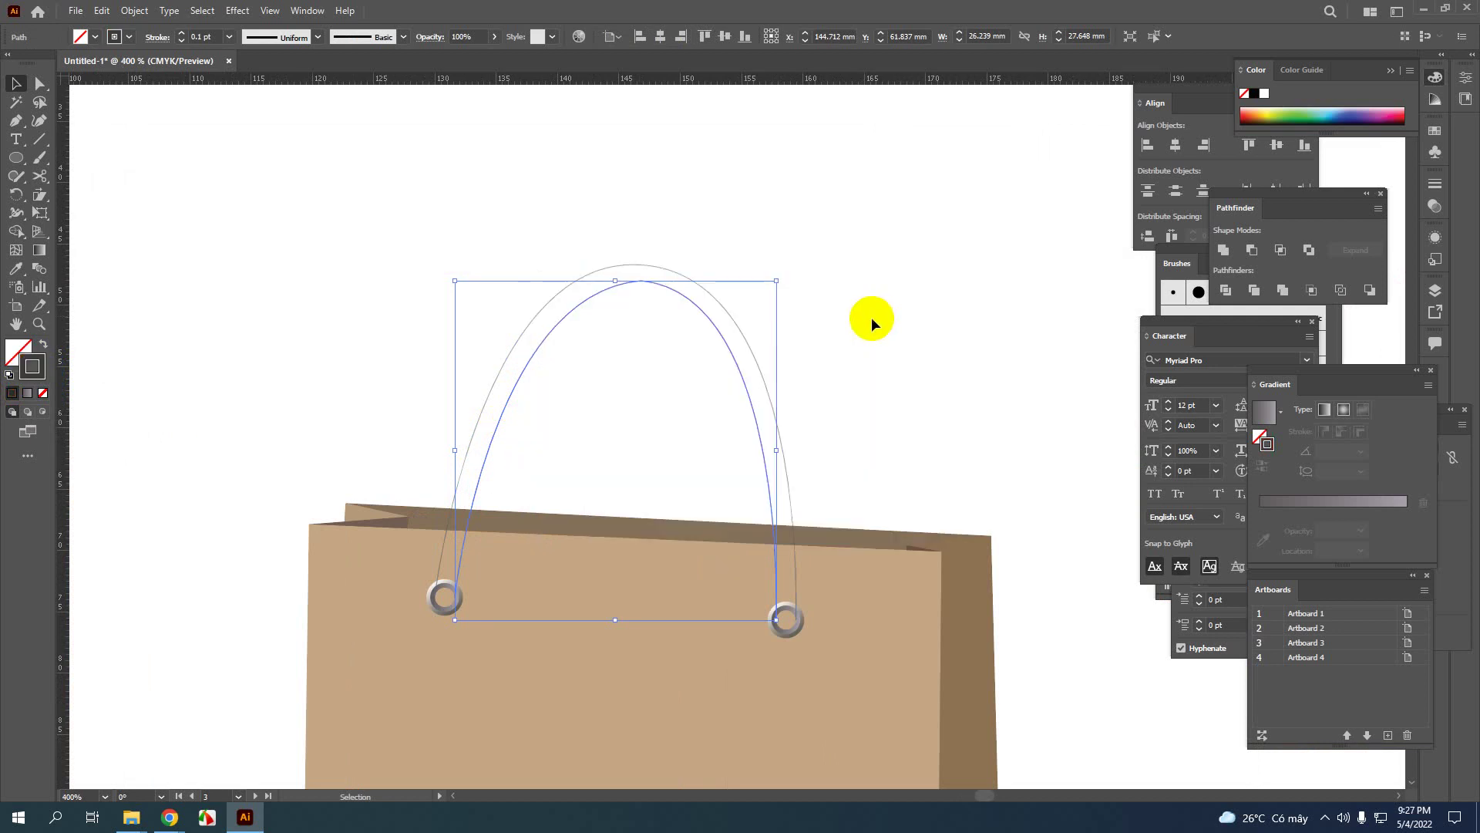
click(364, 258)
Make a blend between the outer and inner handle curves to form the shaded rope handle
scroll(508, 427, up, 5)
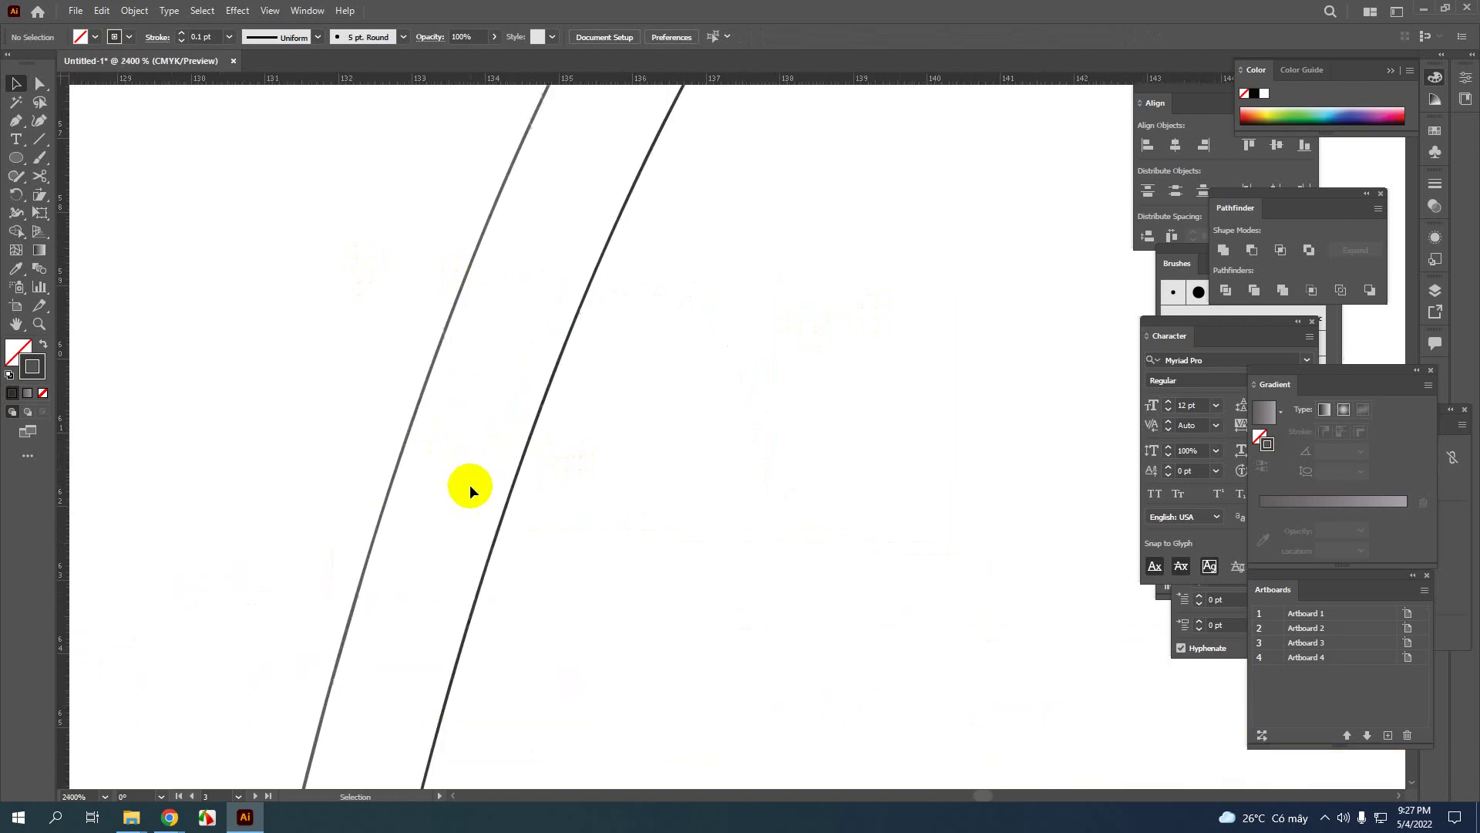
scroll(387, 475, down, 5)
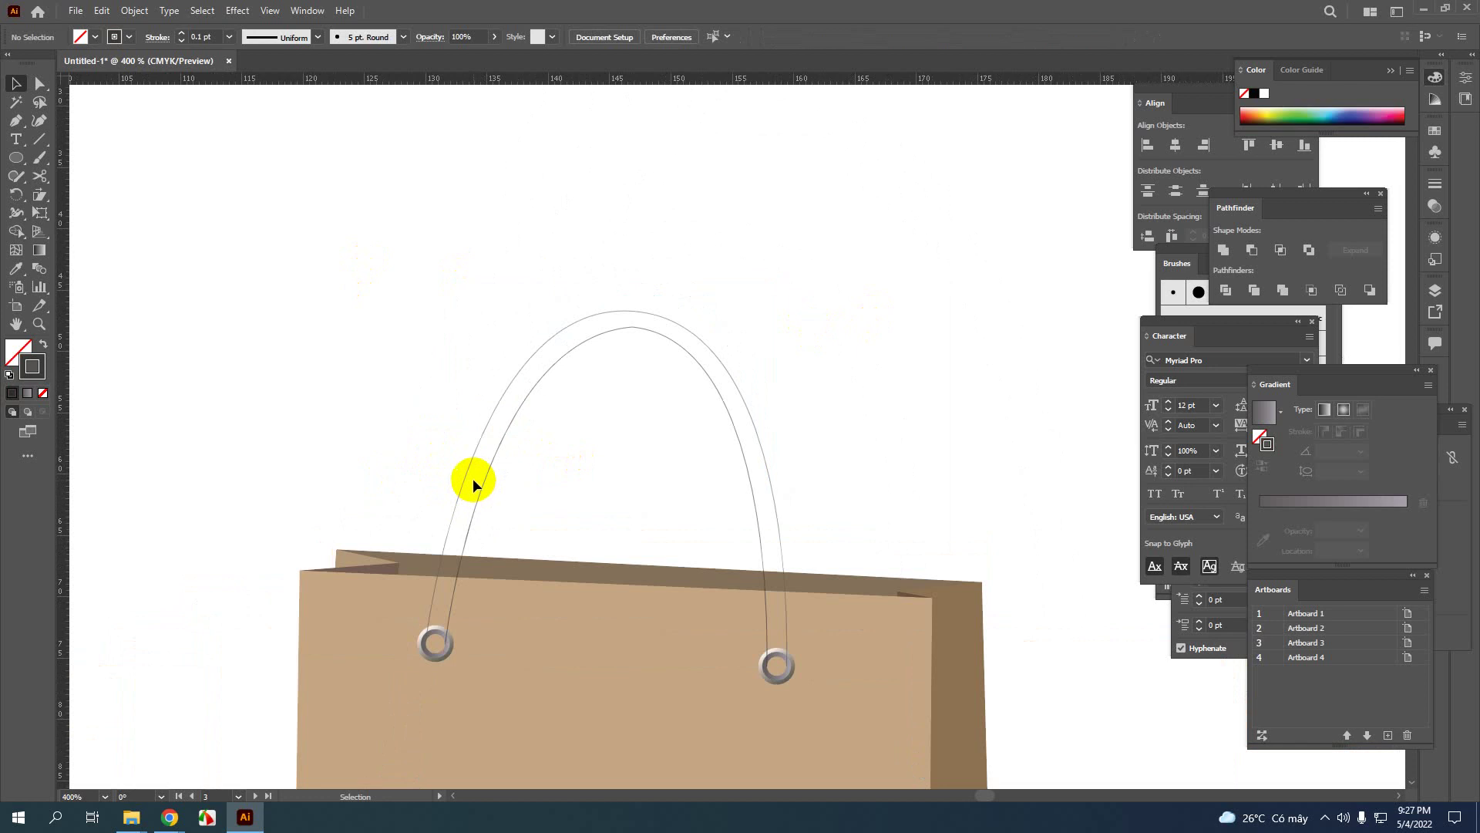
drag(521, 446, 464, 376)
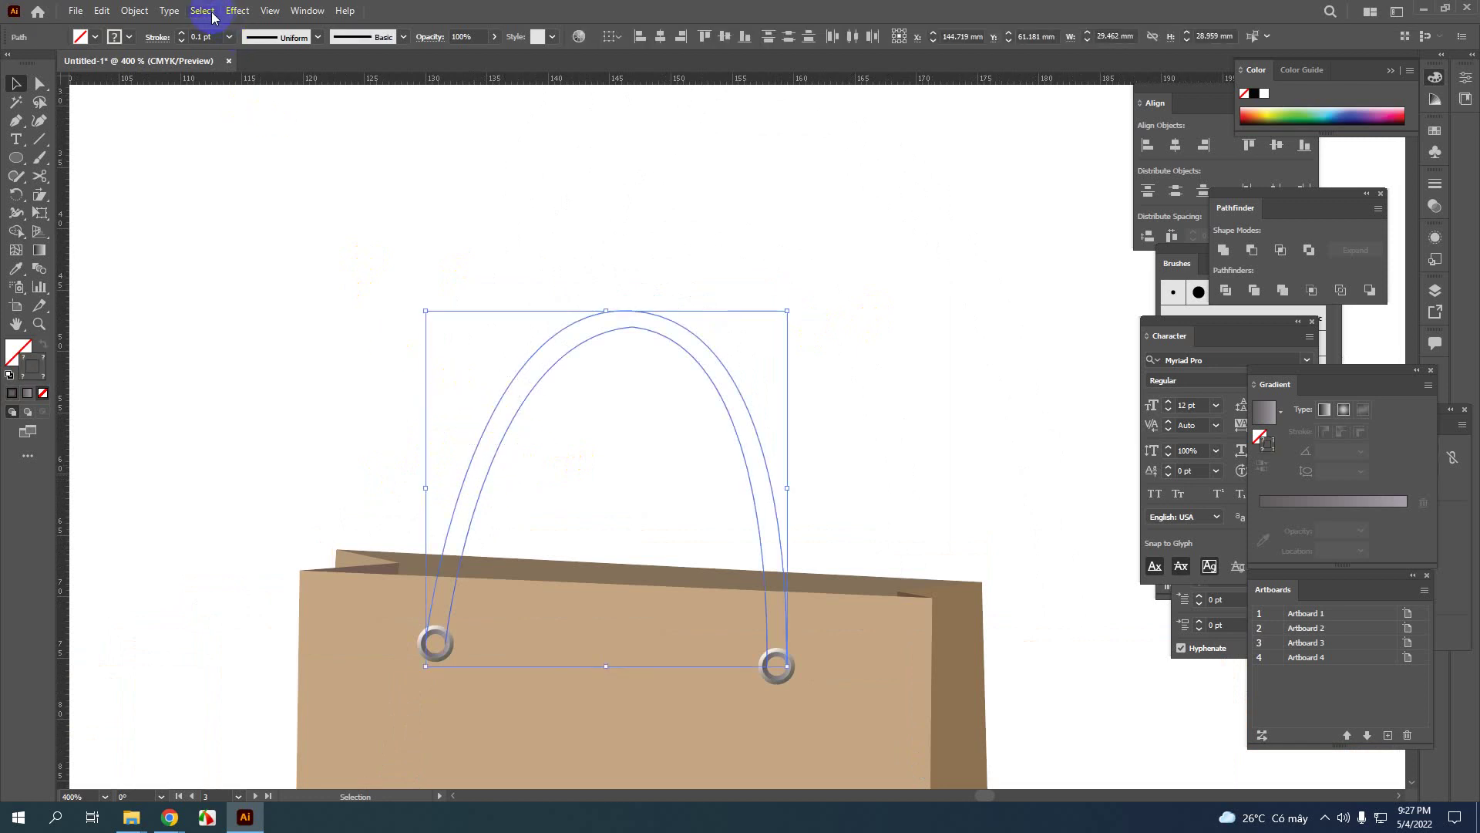
click(134, 14)
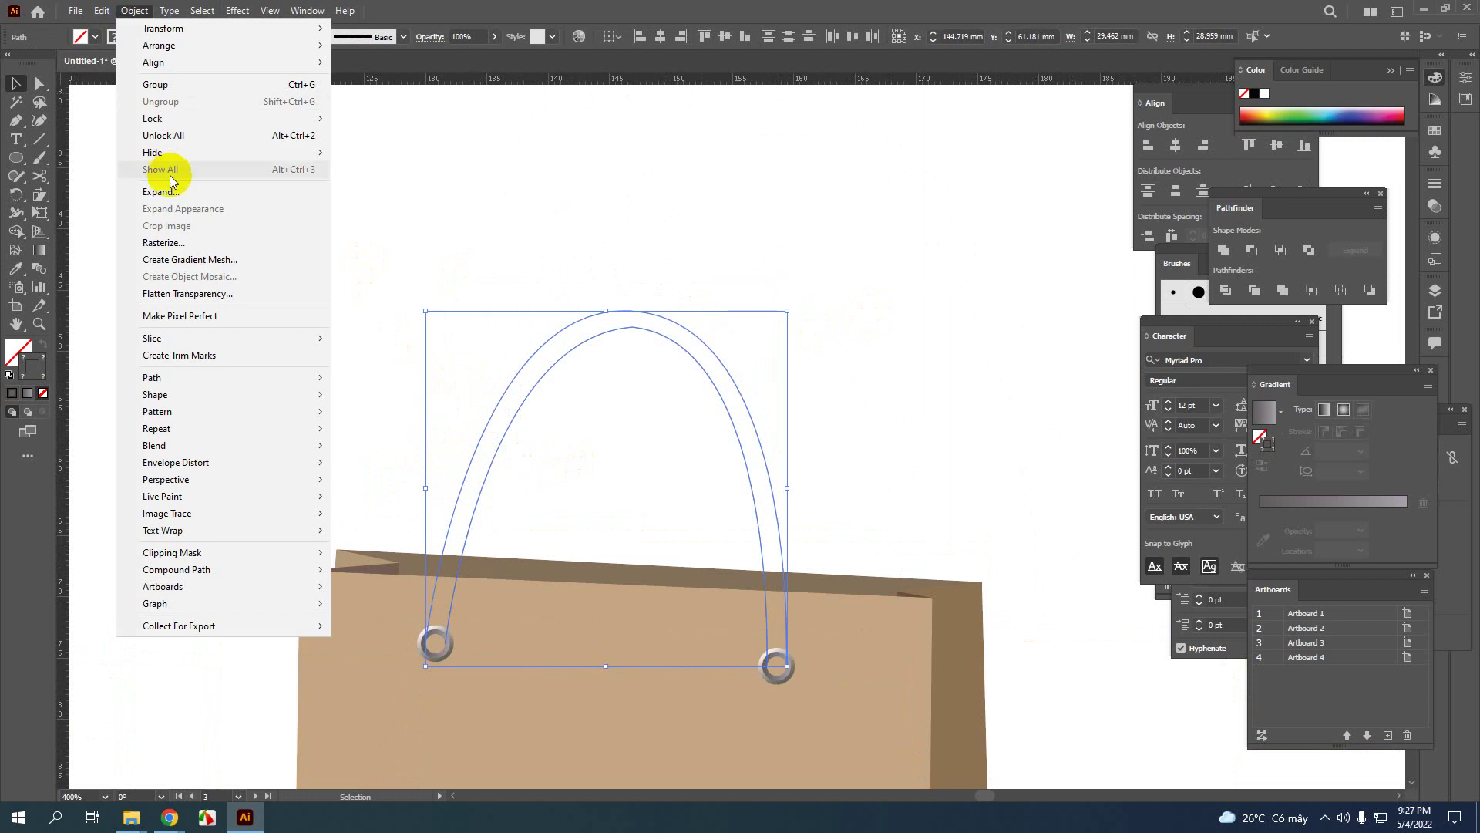
mouse_move(274, 453)
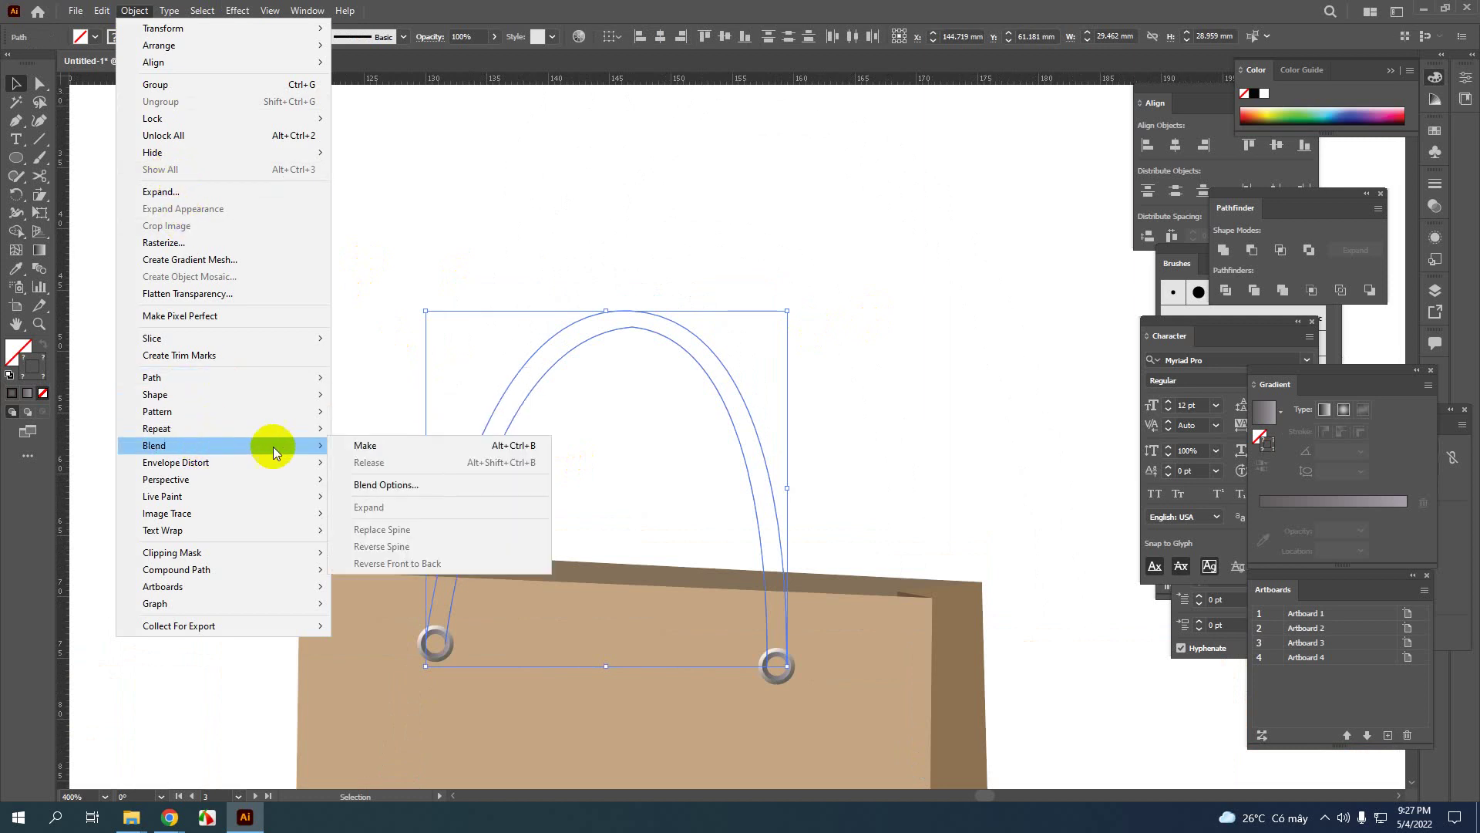
click(365, 446)
click(314, 403)
scroll(482, 505, up, 3)
scroll(483, 511, down, 5)
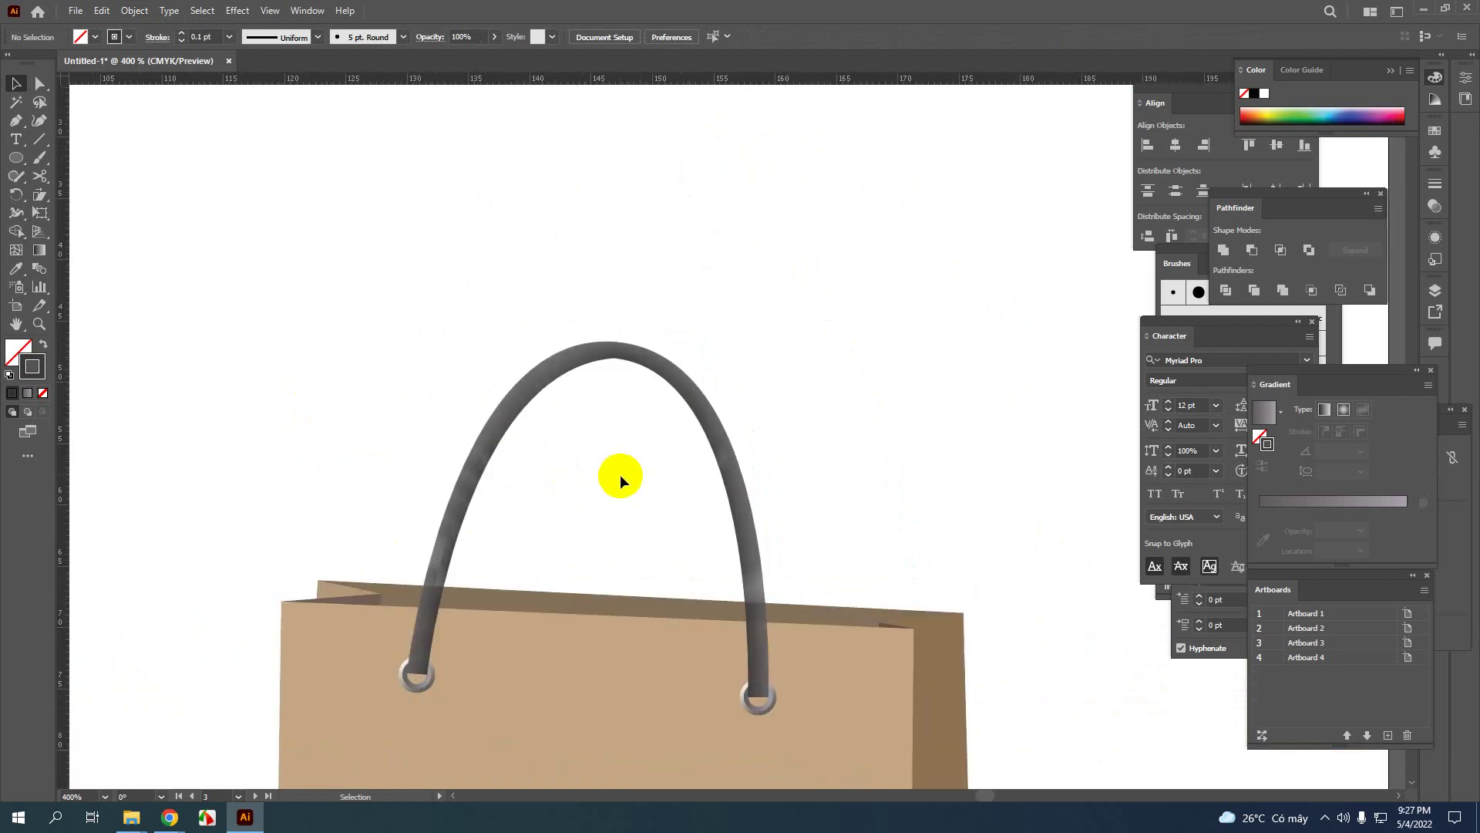
Examine how the blended handle's ends sit inside the bag's eyelets
drag(415, 660, 432, 536)
scroll(431, 537, up, 4)
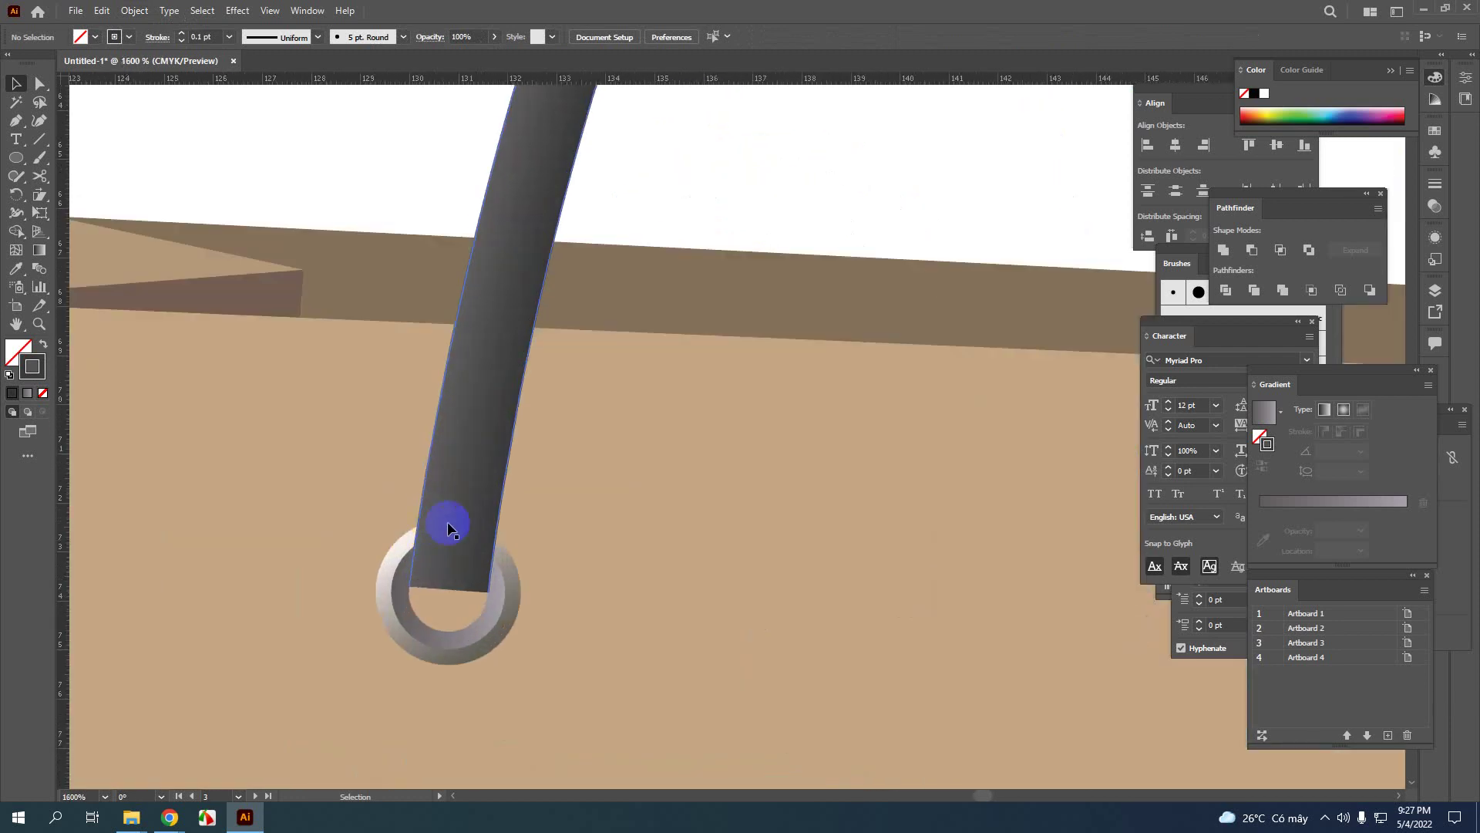
scroll(446, 529, down, 3)
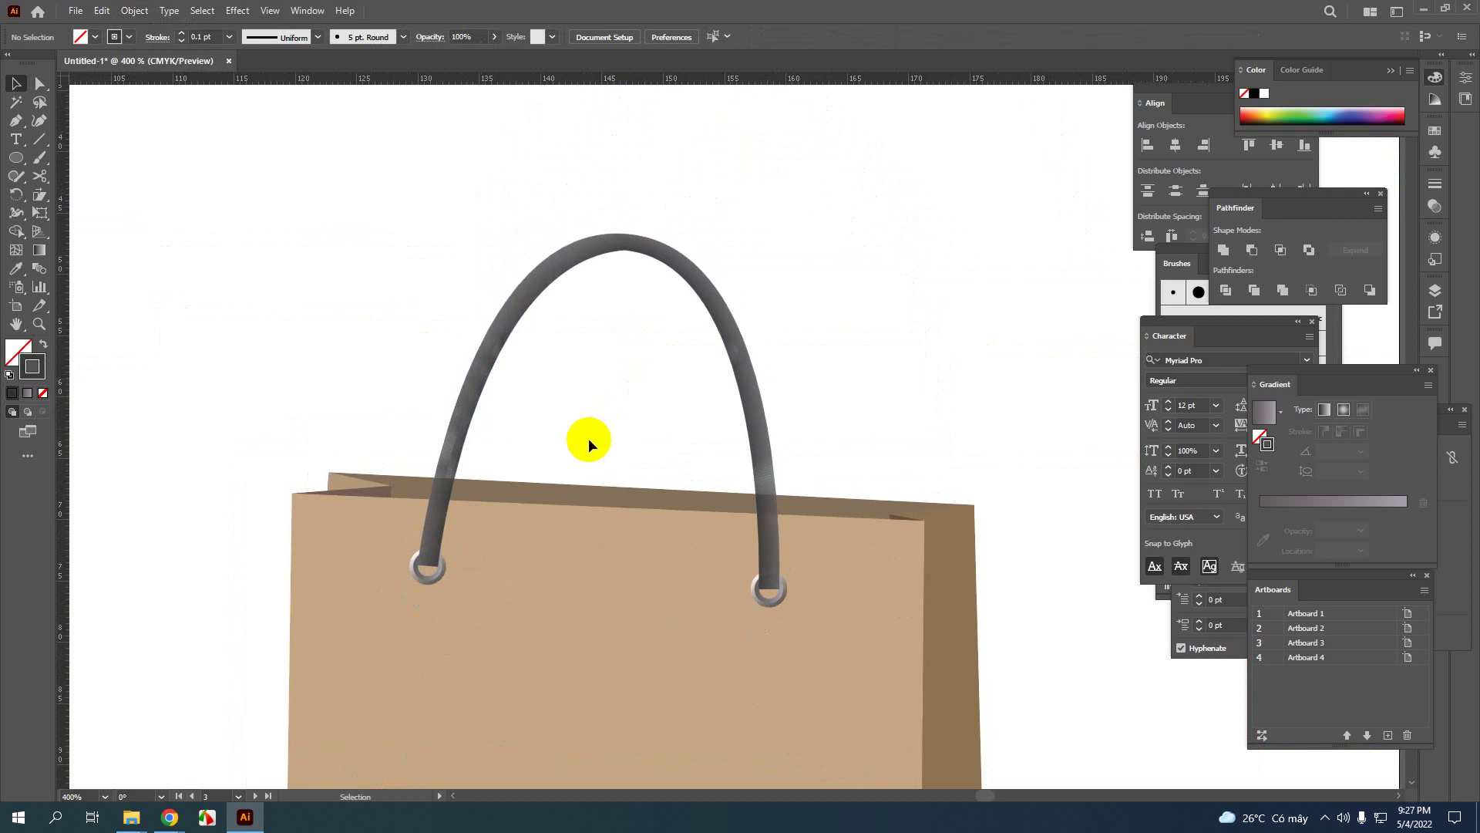
scroll(423, 571, up, 1)
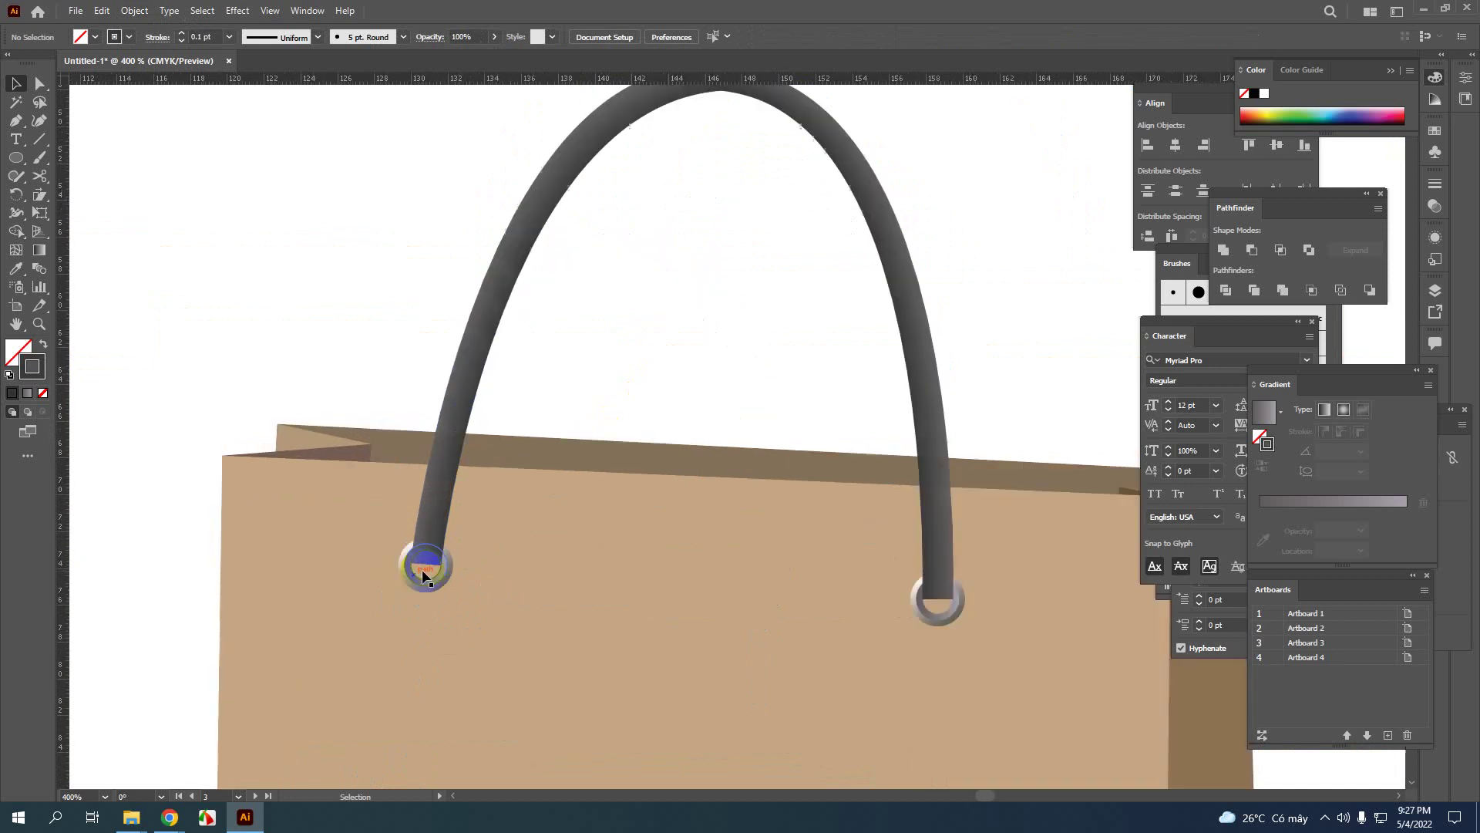
scroll(423, 570, up, 2)
scroll(410, 556, up, 2)
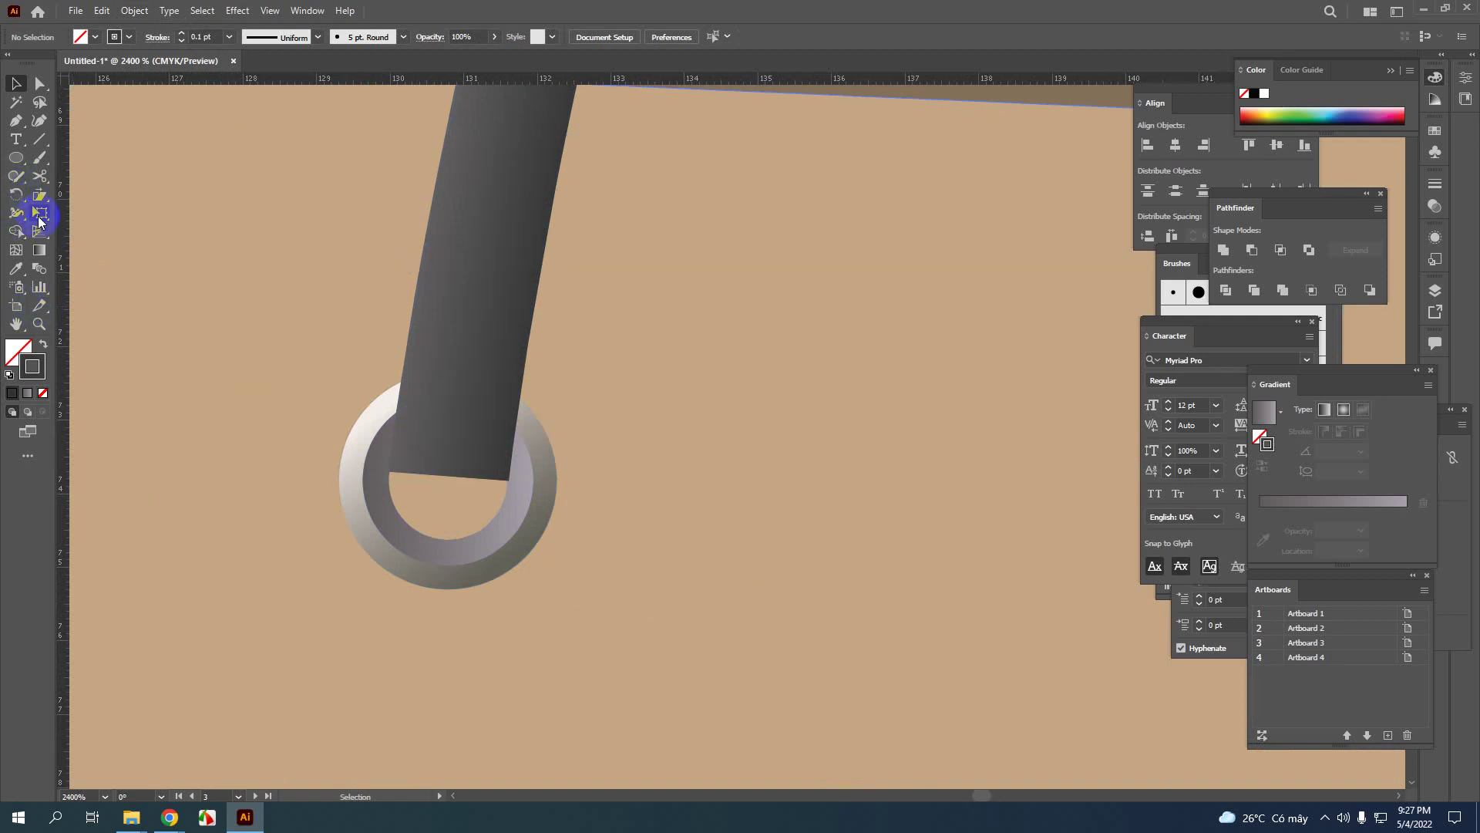
scroll(293, 475, down, 6)
Repeat the last move on the photo's red eyelet circles to place them on the redrawn bag's eyelets
drag(268, 489, 687, 443)
drag(316, 444, 699, 432)
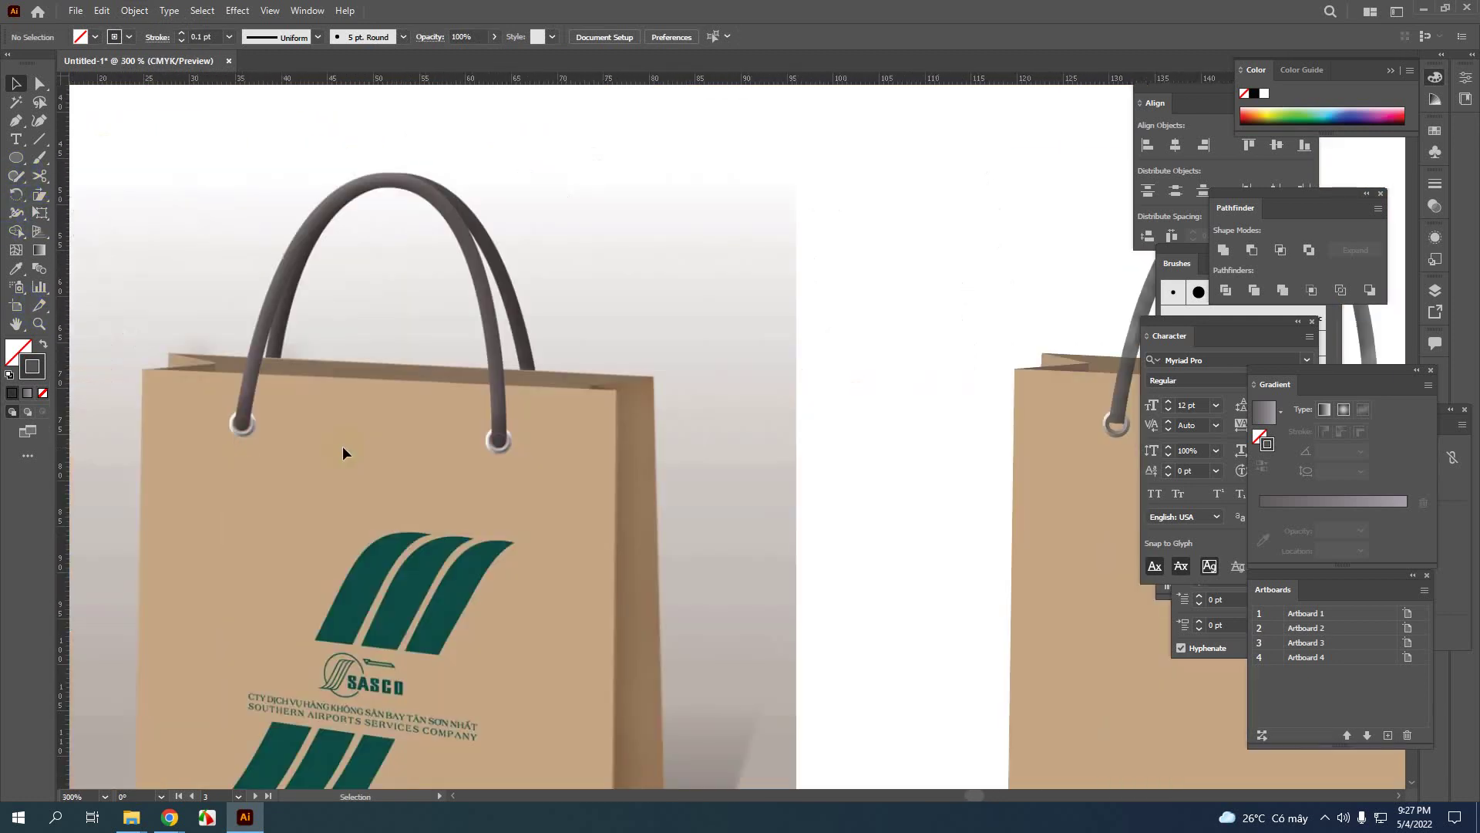
drag(589, 494, 552, 479)
key(ctrl+d)
drag(1021, 447, 589, 449)
scroll(671, 401, up, 3)
key(ctrl+shift+a)
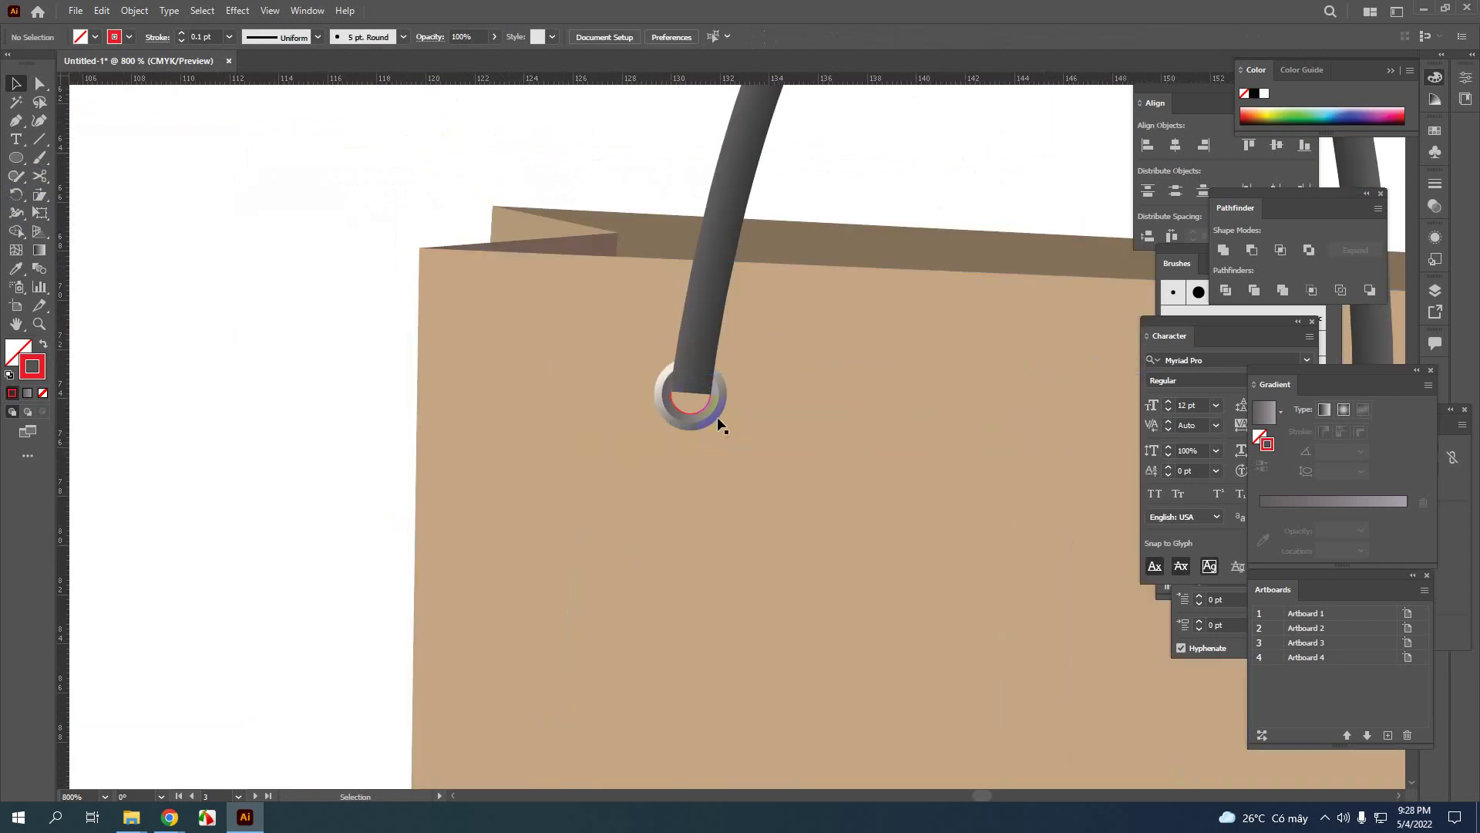
Apply the gray linear gradient to the stroke of the left eyelet's inner circle
scroll(678, 395, up, 3)
click(683, 402)
scroll(641, 405, up, 2)
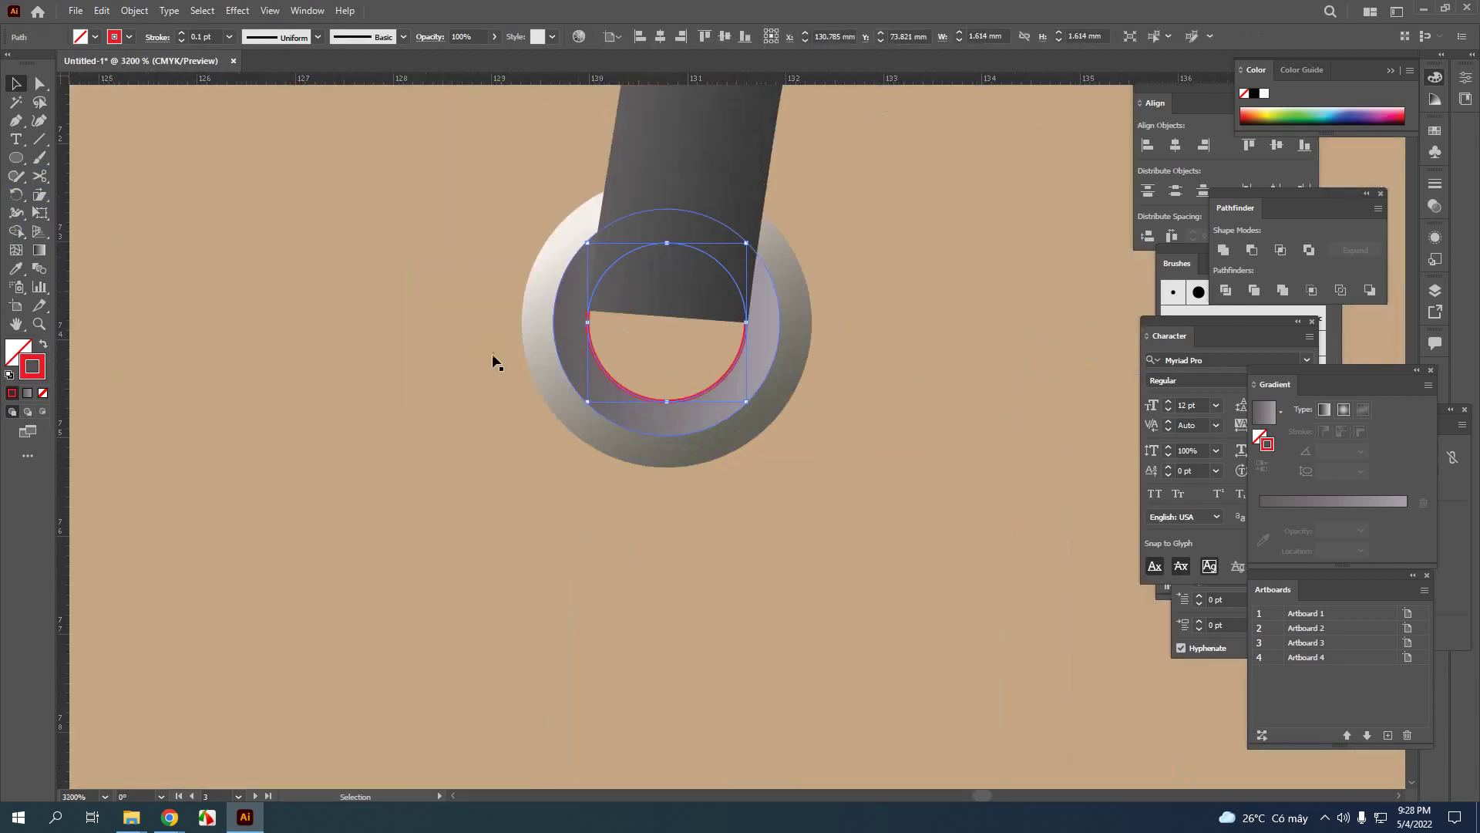
click(39, 264)
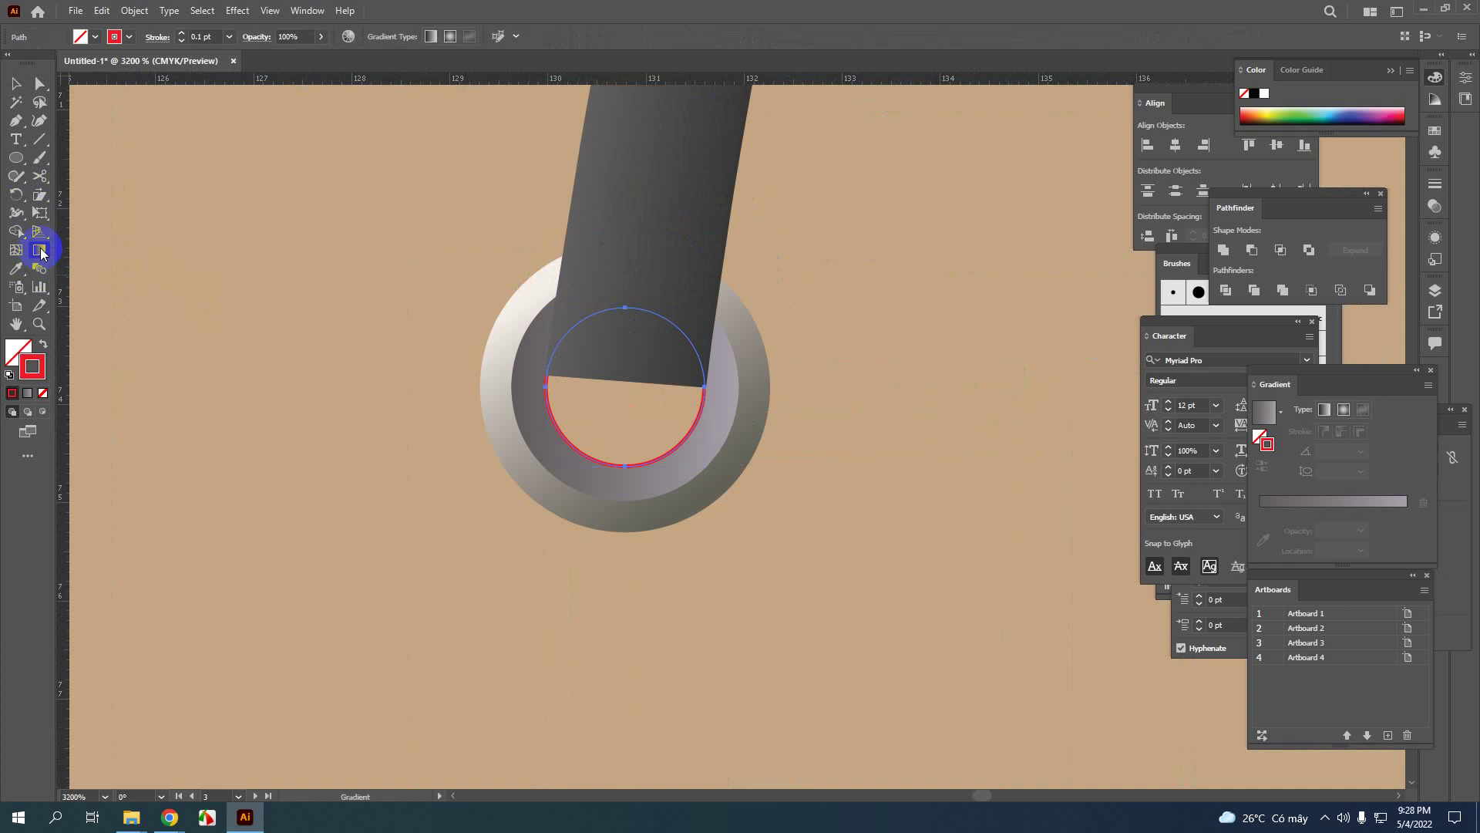
click(37, 362)
click(33, 245)
drag(1329, 374, 1033, 334)
Try to add a middle stop to the circle's stroke gradient and run the gradient across the circle
click(1030, 463)
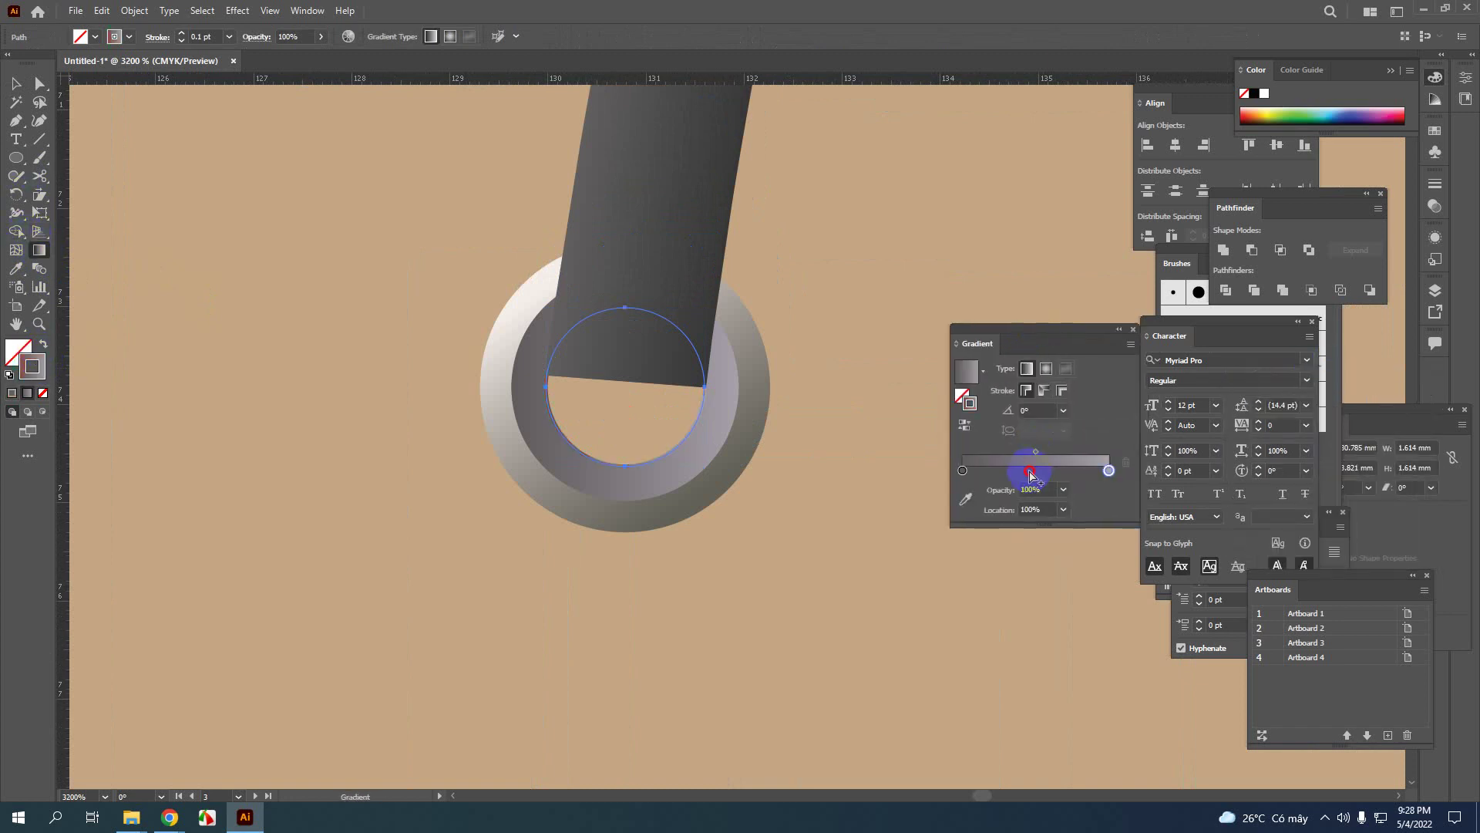
click(576, 371)
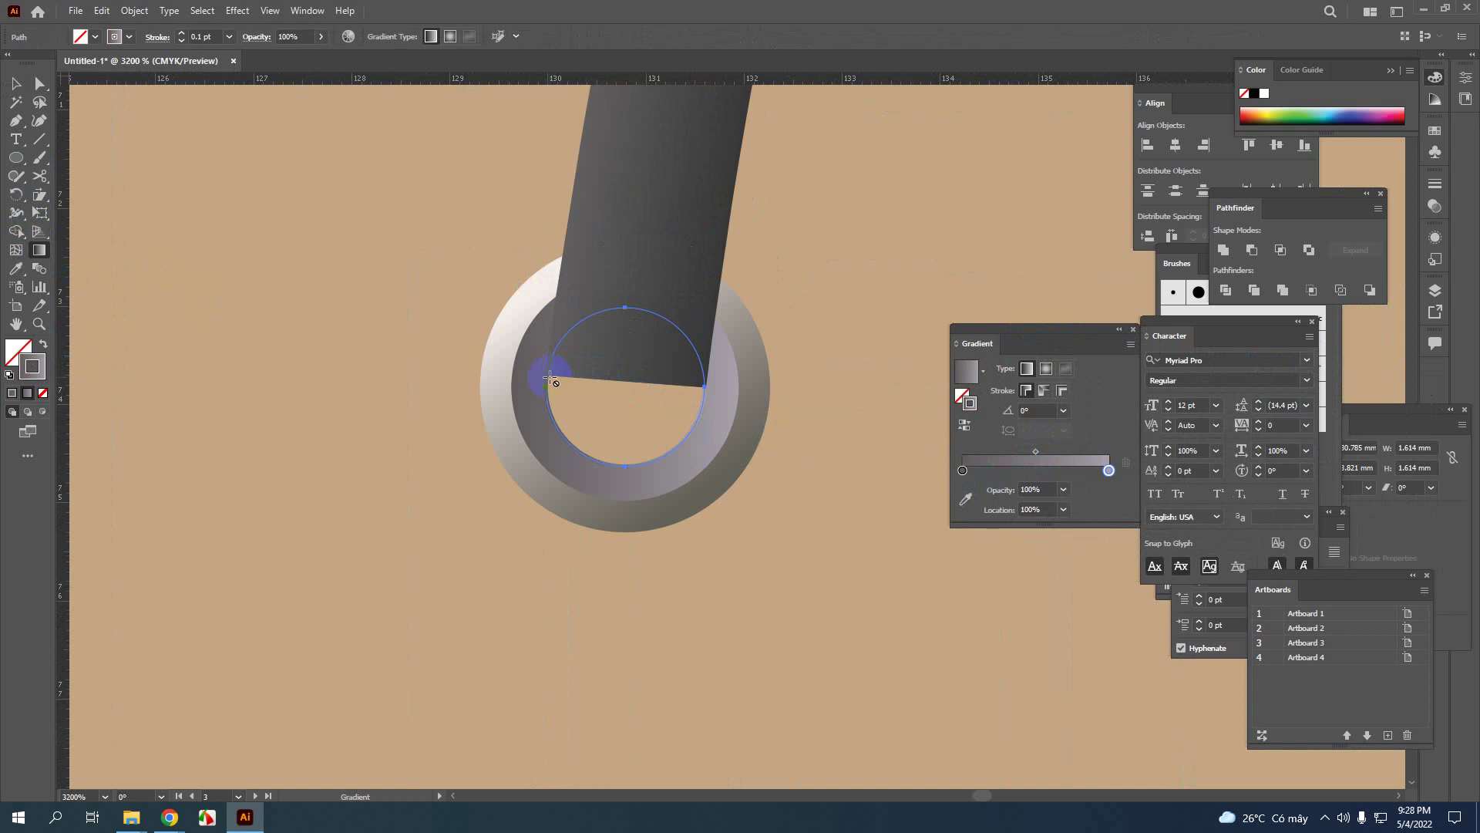
drag(551, 379, 701, 393)
click(1041, 471)
drag(1041, 472, 1041, 495)
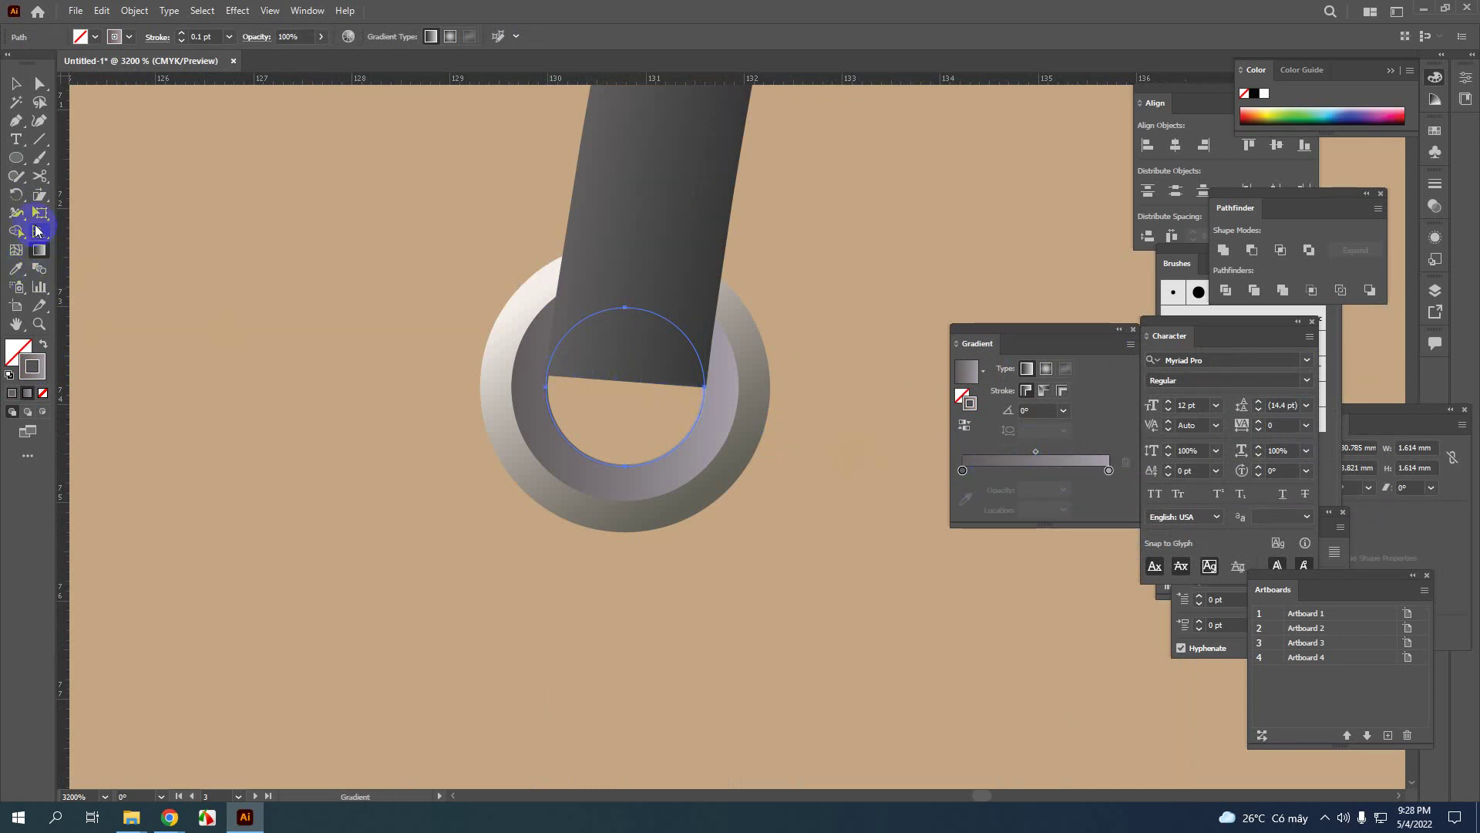
Move the gray linear gradient to the left inner circle's fill and run it slightly tilted across the circle with two end stops
click(19, 351)
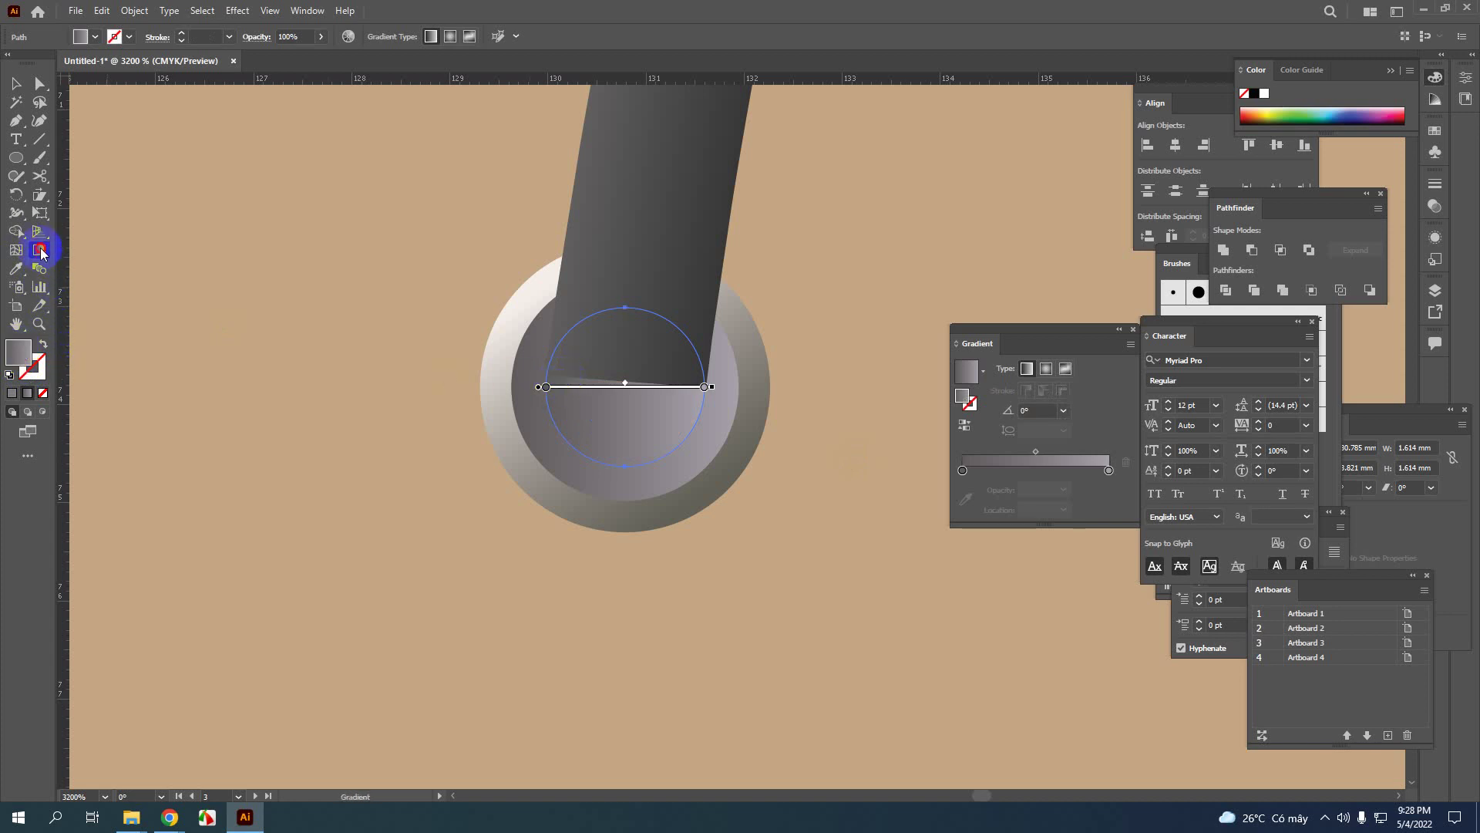
mouse_move(550, 384)
mouse_down()
mouse_move(622, 391)
mouse_move(587, 401)
mouse_move(562, 386)
mouse_move(698, 395)
mouse_up()
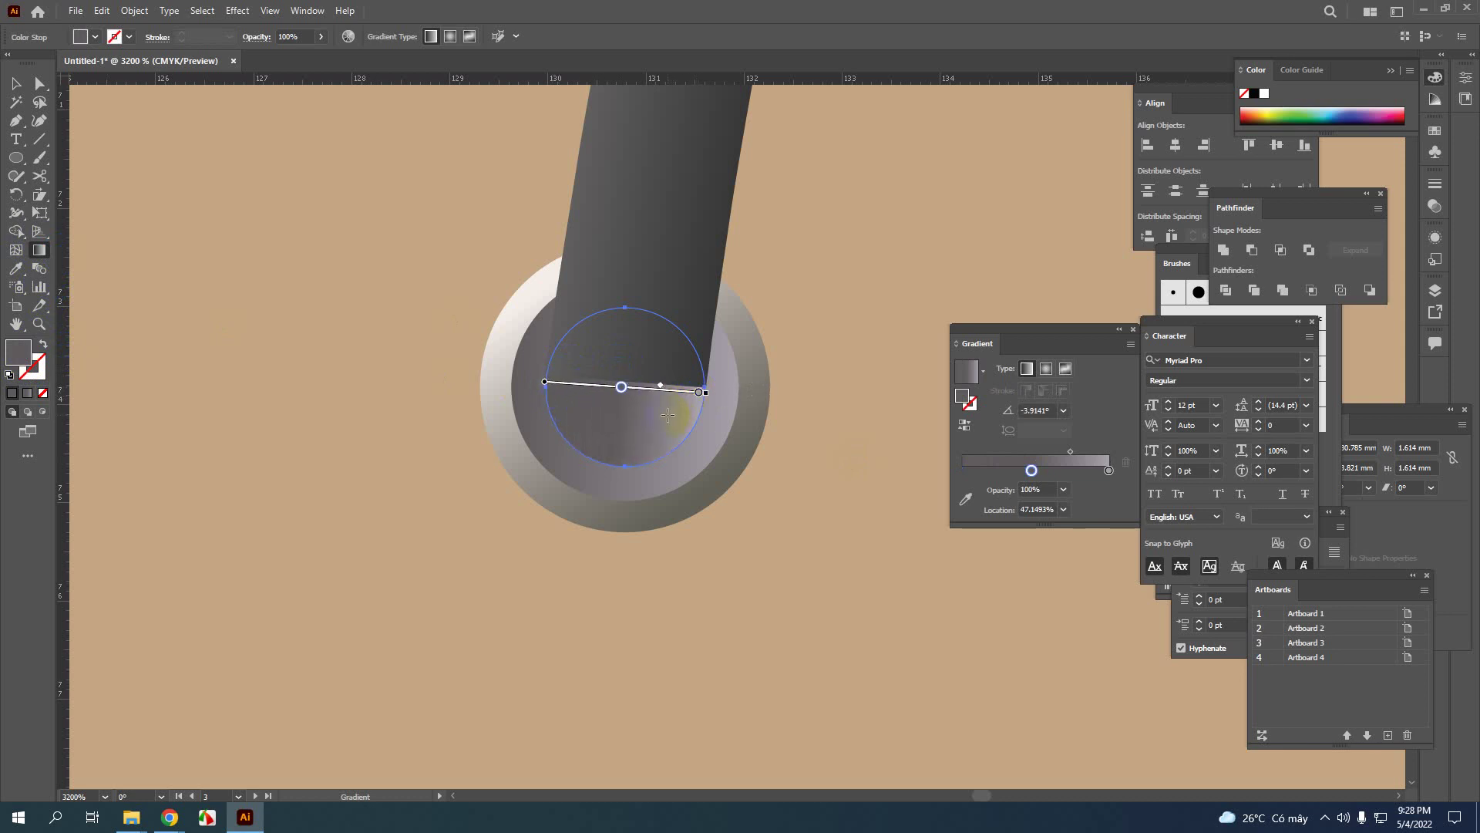
drag(1031, 472, 957, 486)
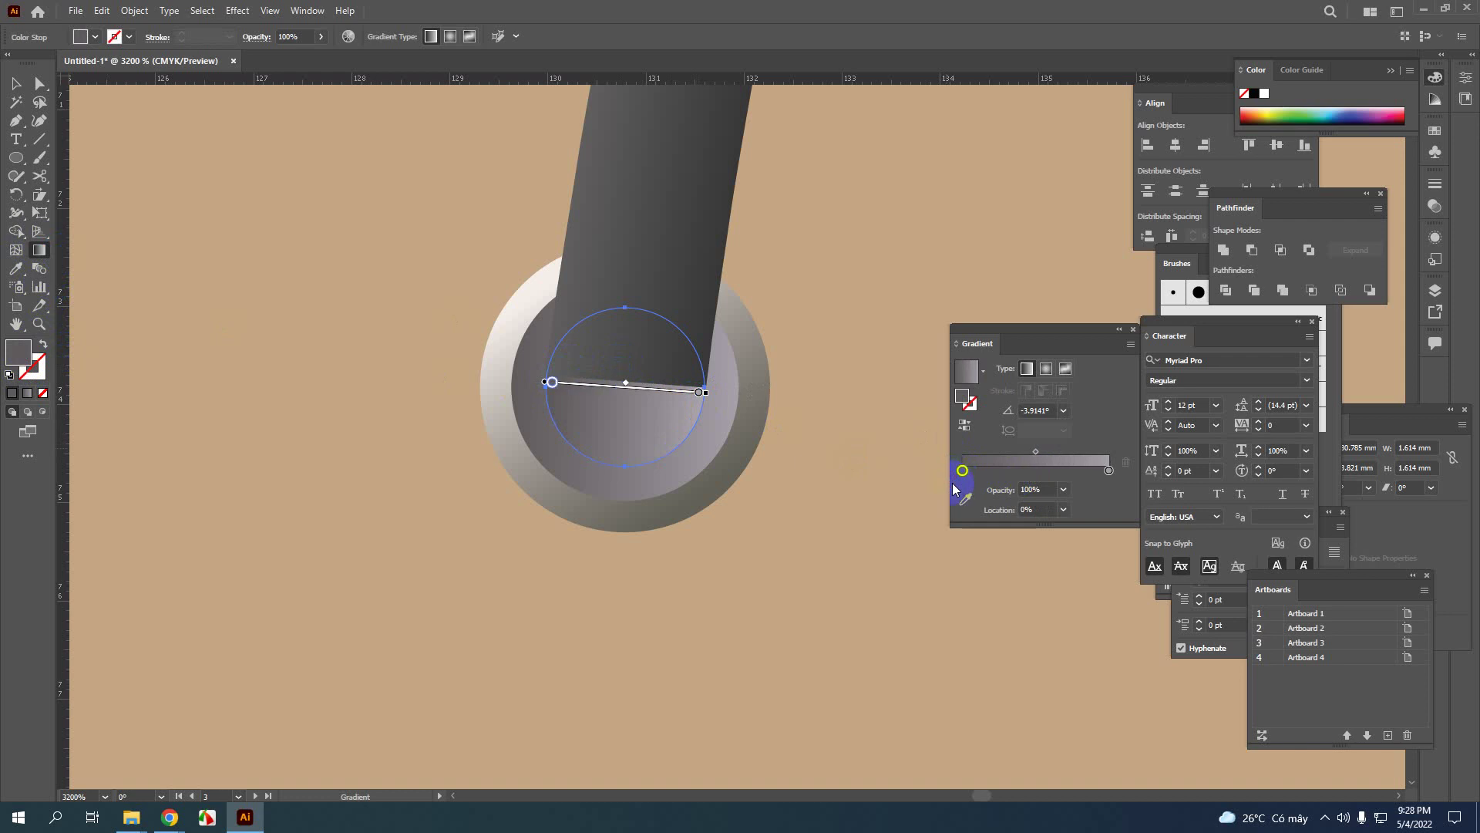
Recolor both end stops of the circle's gradient with the grays sampled from the matching sides of the rope handle
click(965, 500)
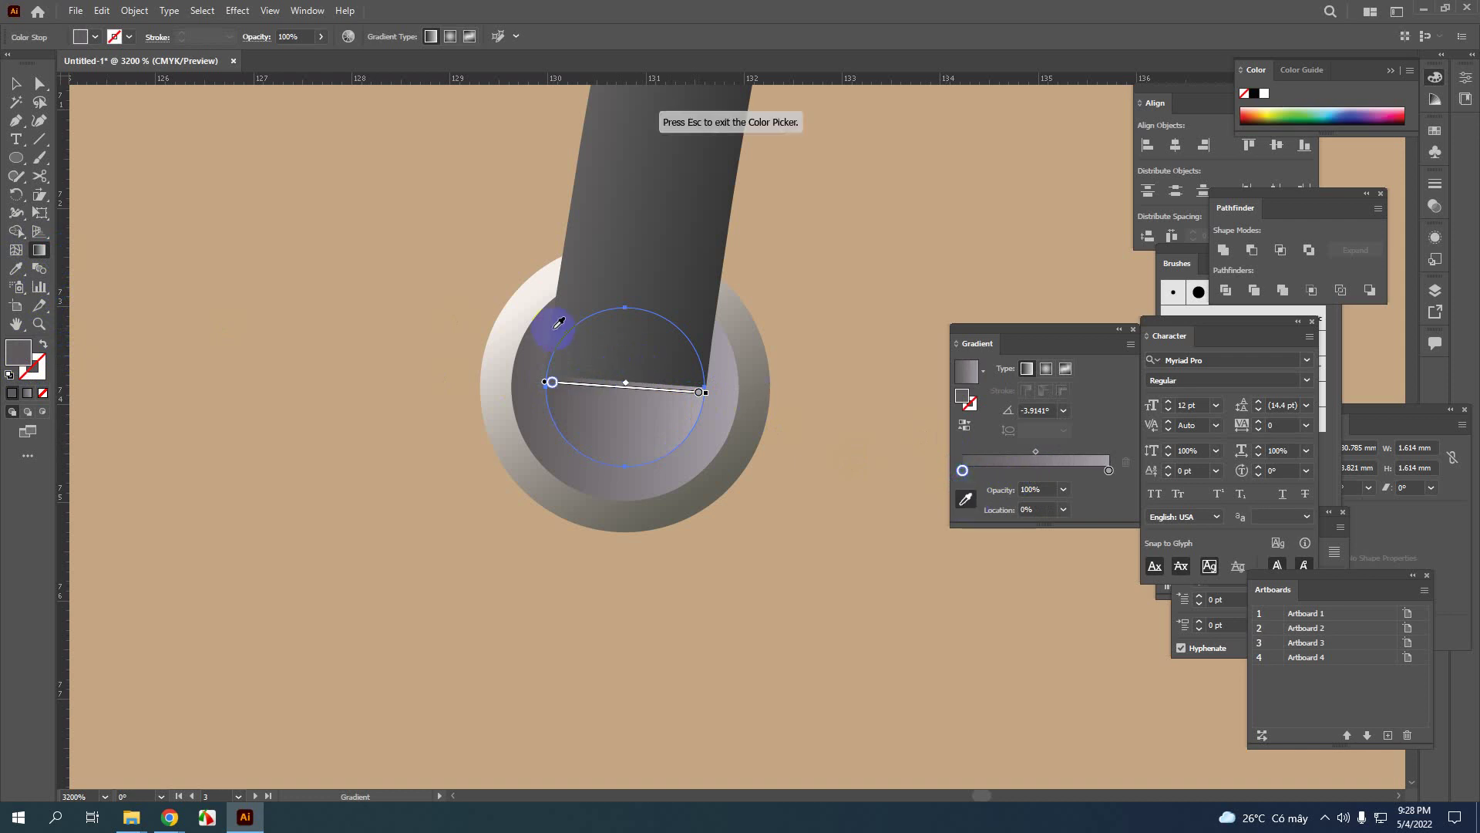
click(561, 324)
click(1108, 471)
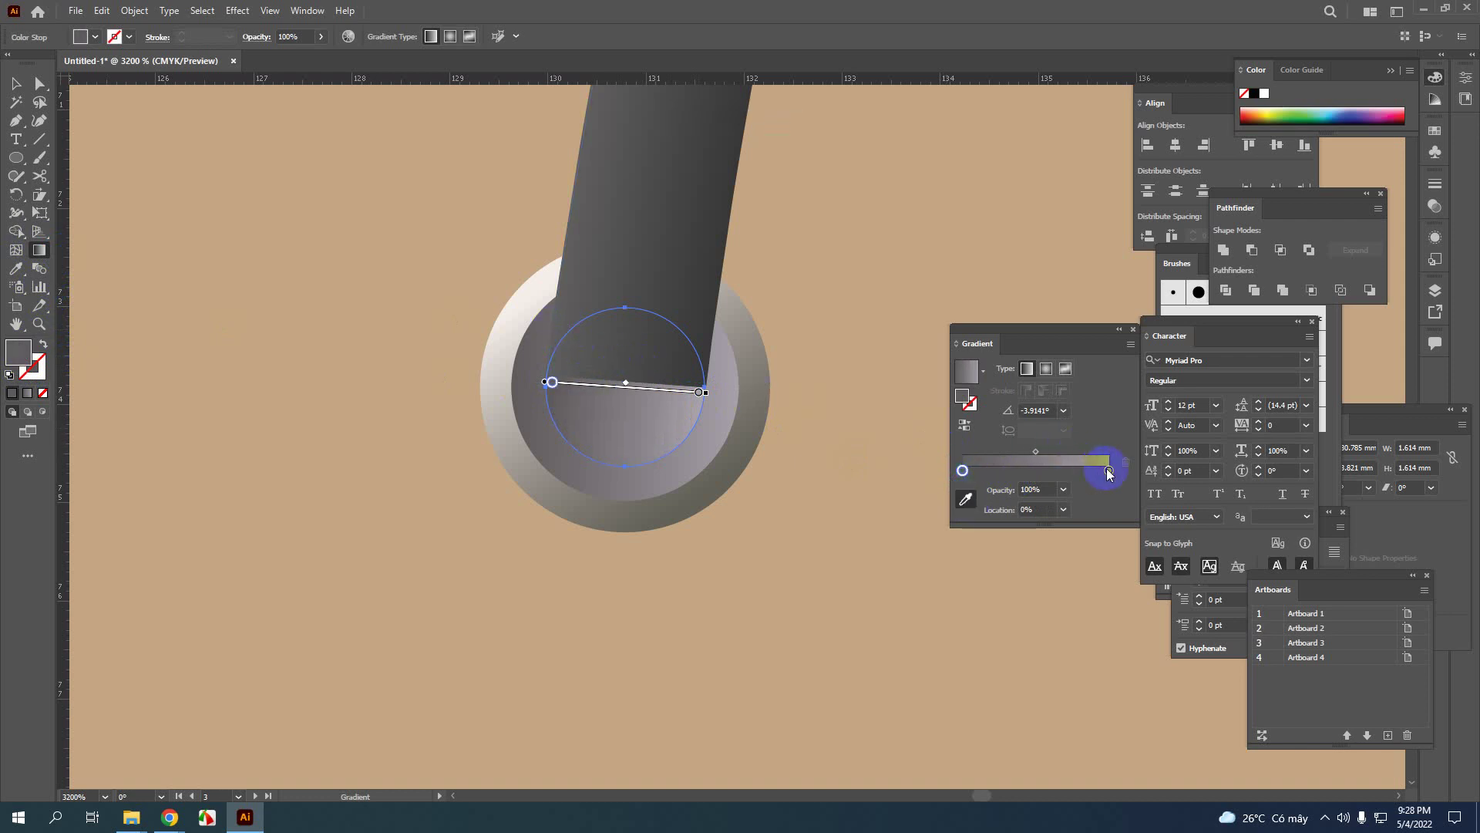
click(690, 353)
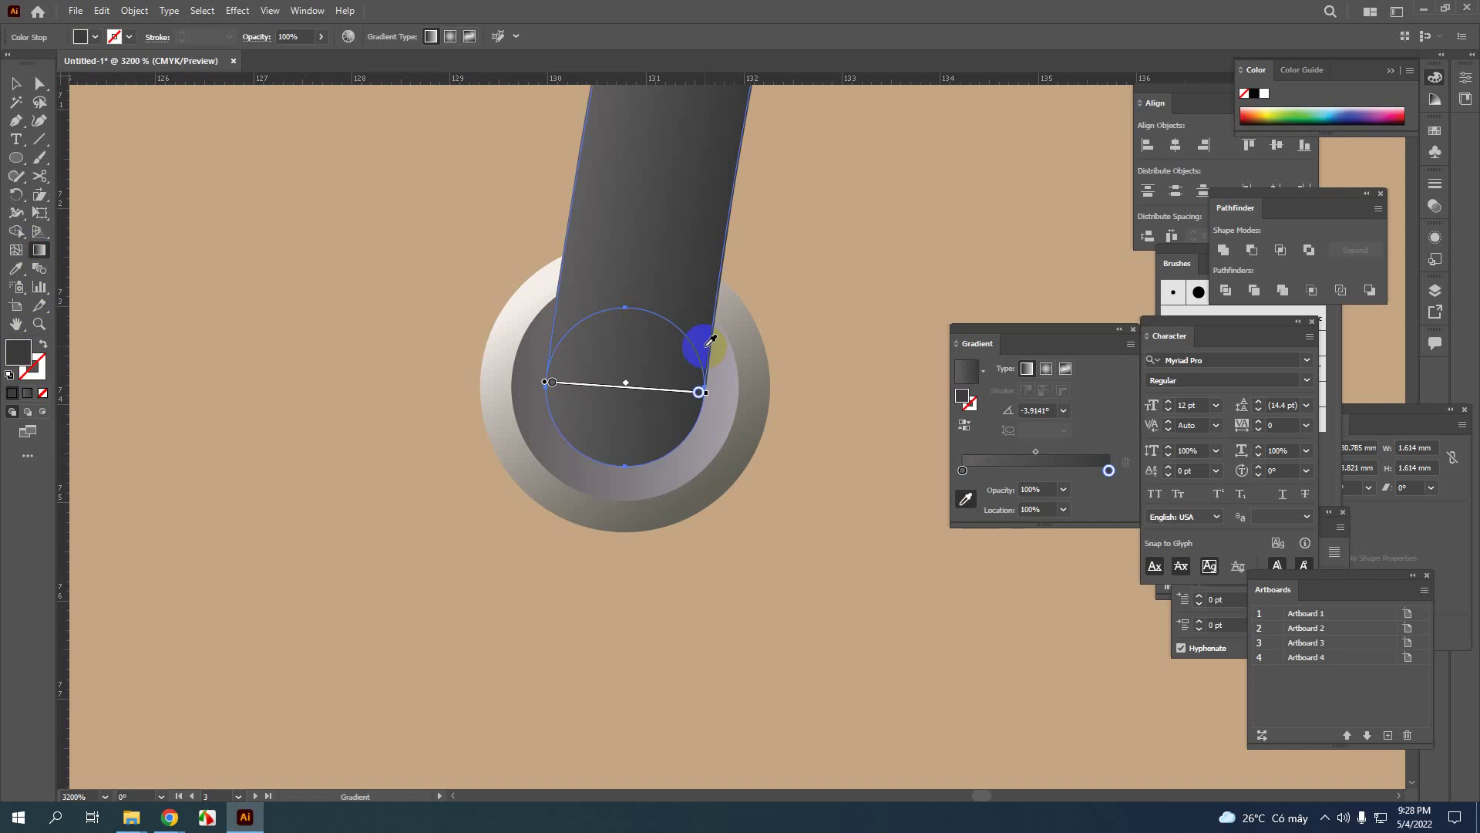
click(16, 83)
click(451, 569)
Widen the left eyelet's filled circle to 1.682 mm so its sides meet the handle's edges
click(630, 398)
click(629, 401)
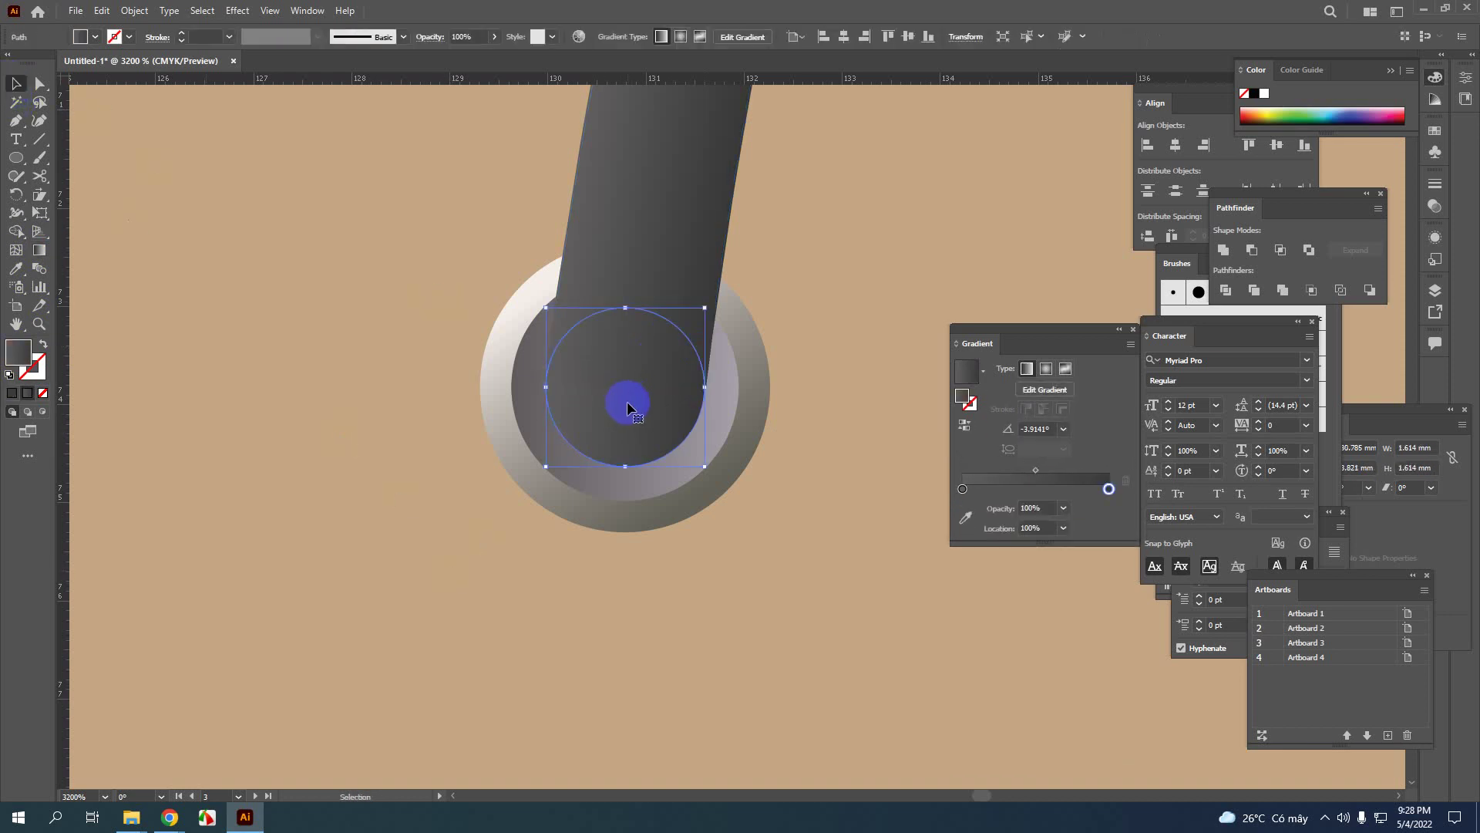
key(ctrl)
click(432, 330)
scroll(682, 414, down, 1)
scroll(683, 417, up, 2)
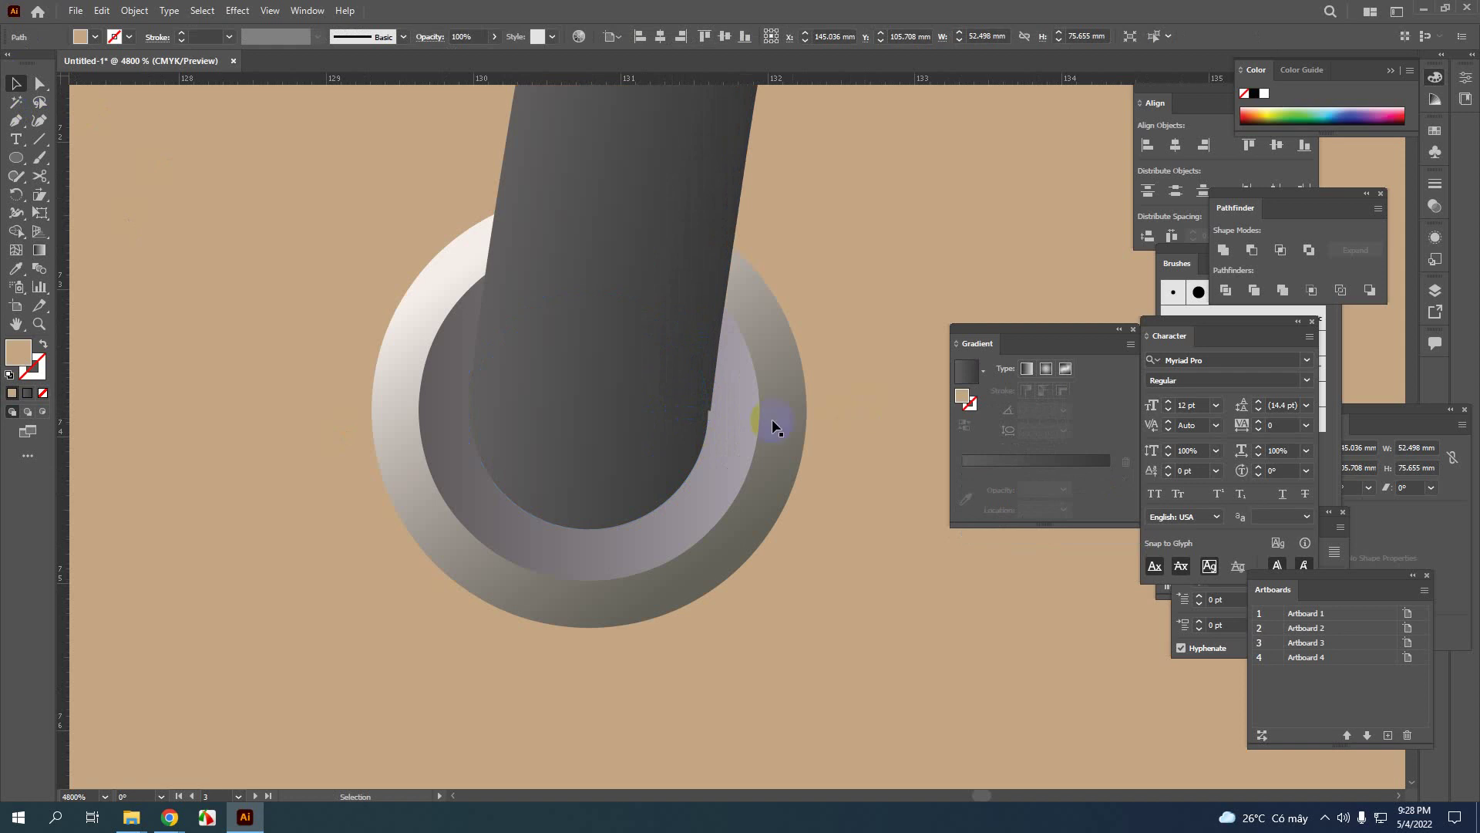
click(647, 432)
click(617, 359)
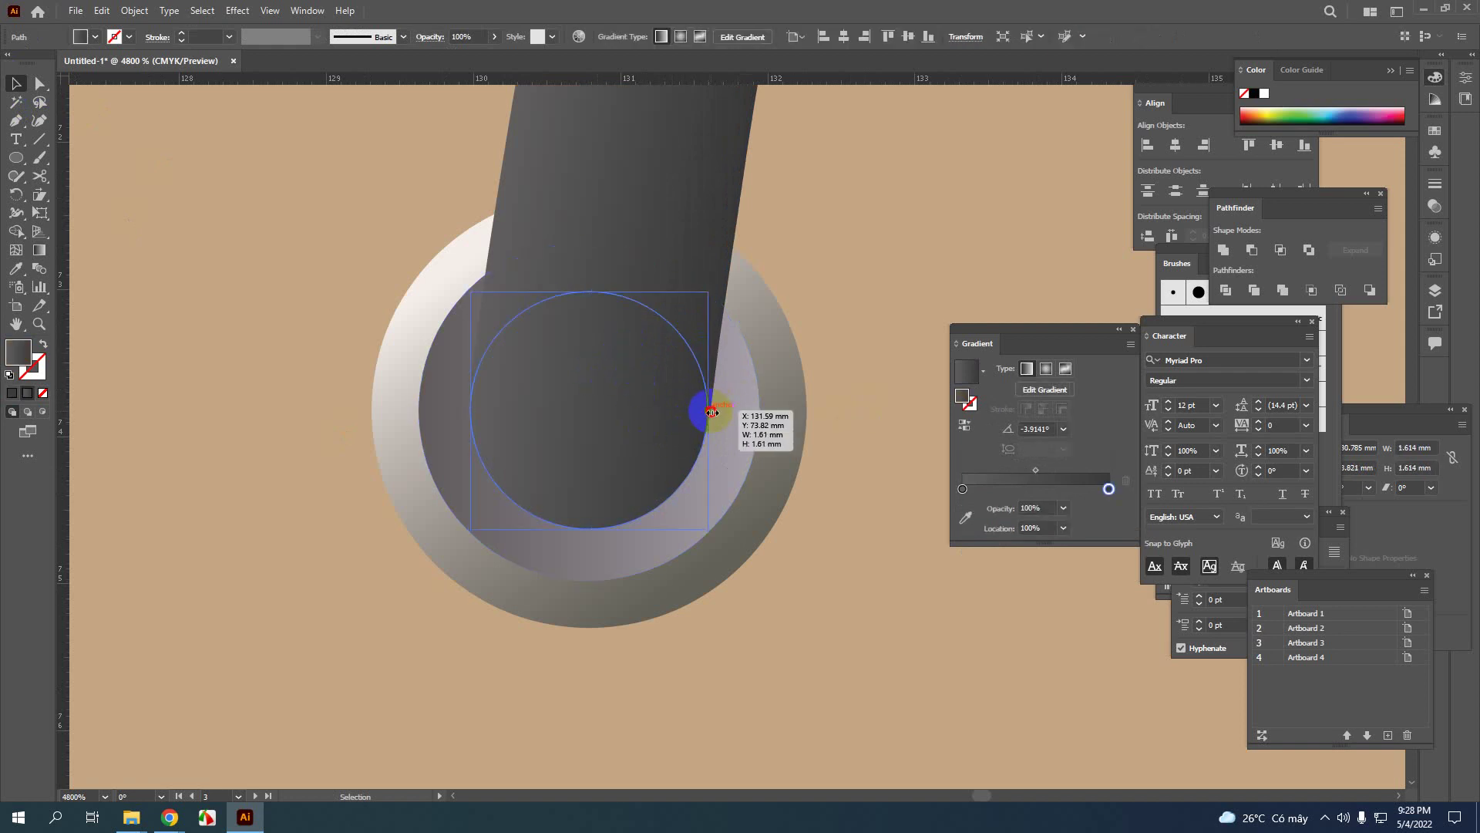
scroll(472, 291, up, 1)
drag(467, 452, 461, 450)
click(604, 531)
key(a)
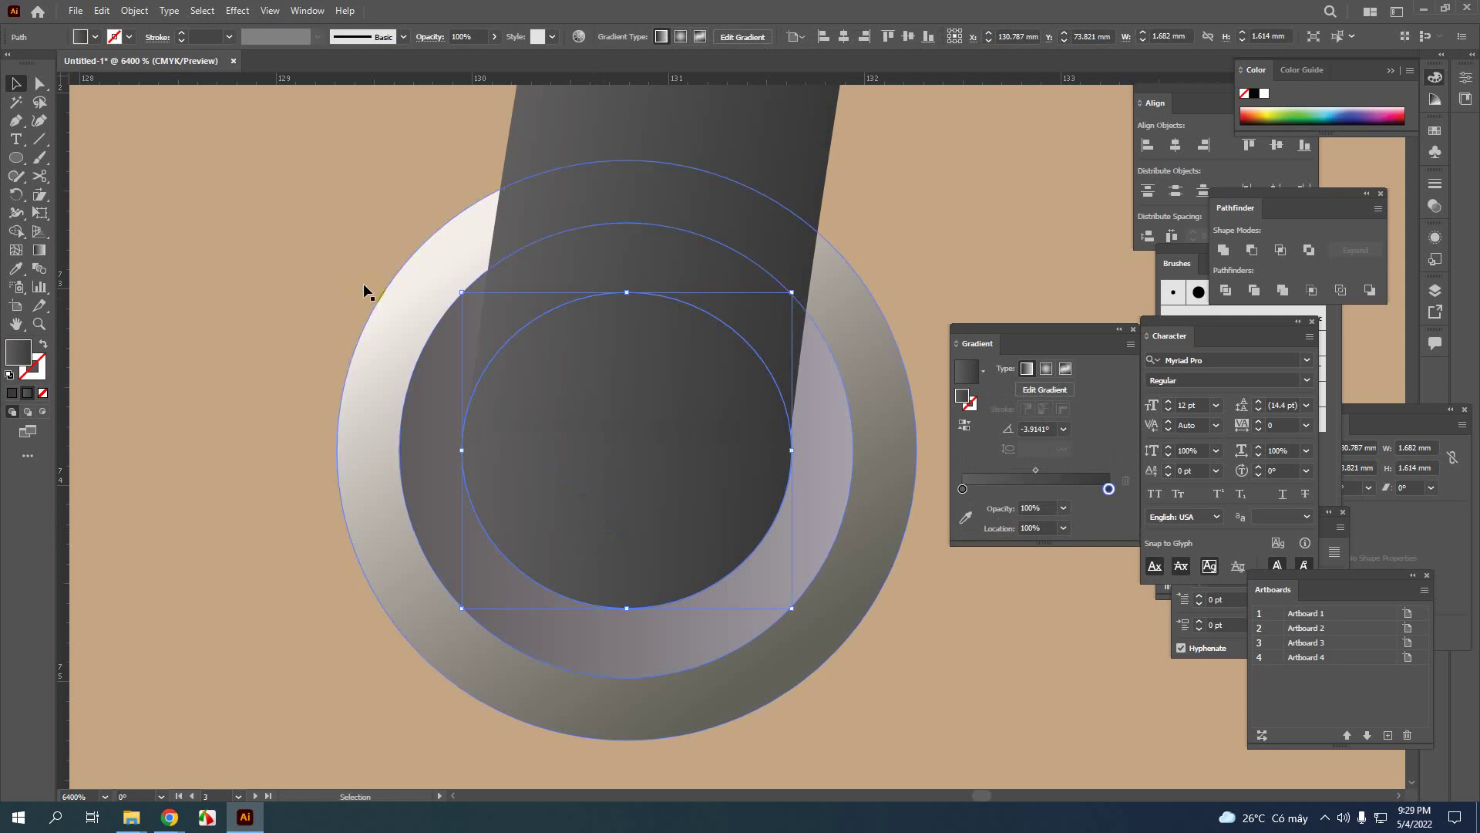
click(326, 241)
Try the filled circle lower inside the left eyelet, and move it back up over the handle's end
click(655, 497)
drag(762, 475, 664, 535)
key(a)
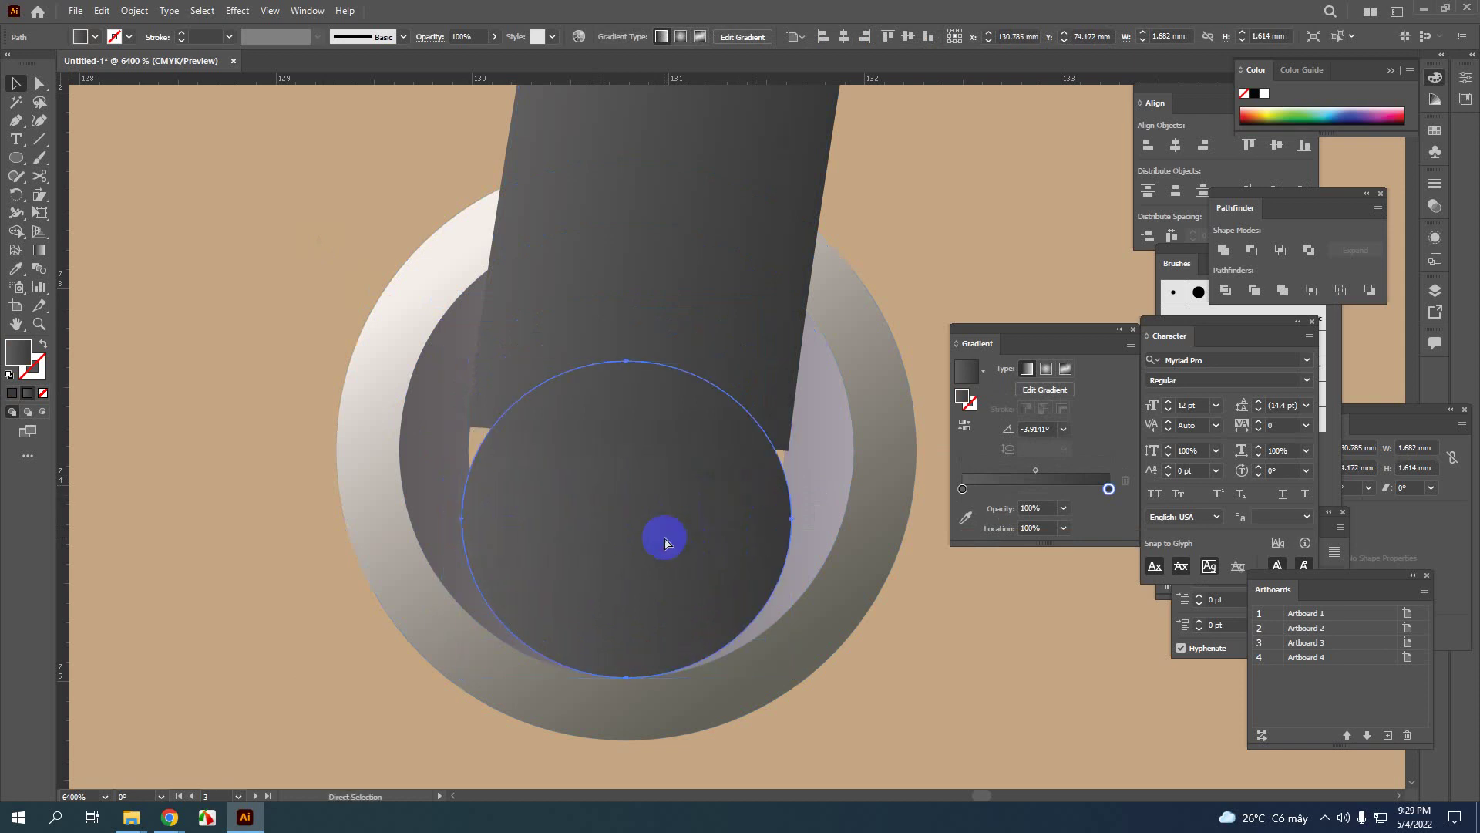
key(v)
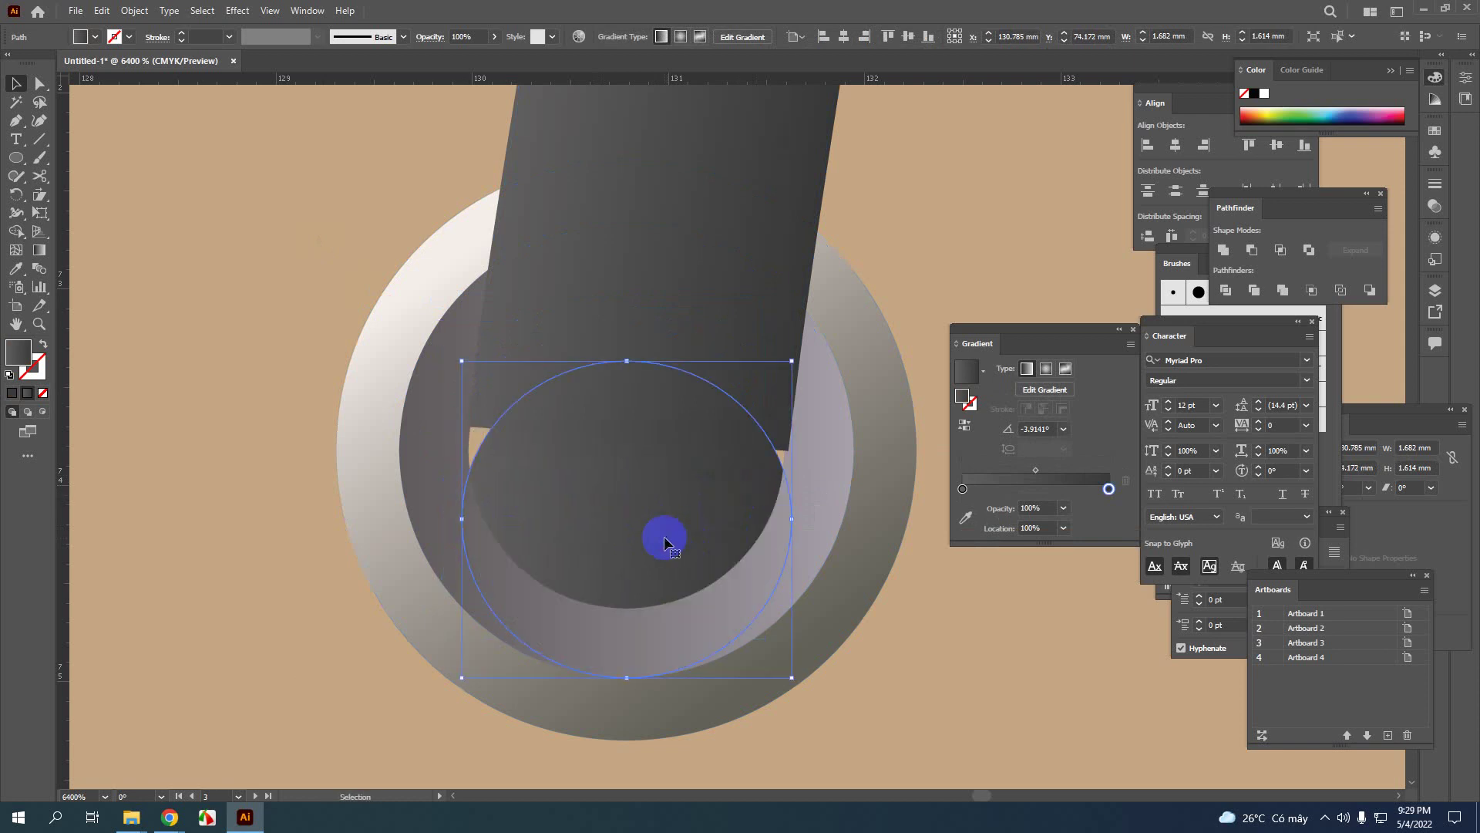
scroll(660, 532, up, 1)
drag(662, 519, 668, 436)
click(844, 321)
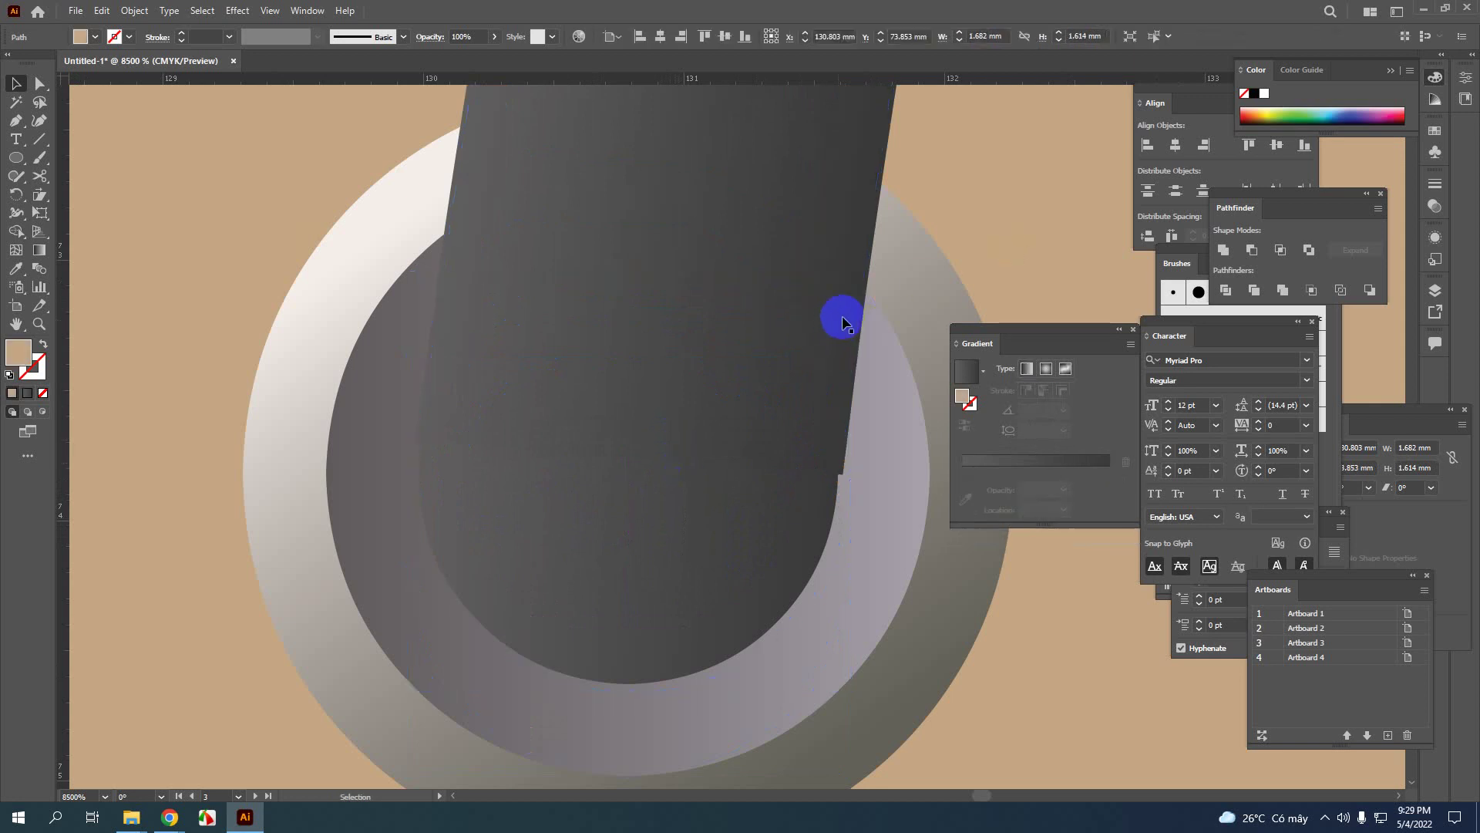
Fine-tune the filled circle's position at X 130.785 mm, Y 73.821 mm, in line with the end of the rope handle
key(a)
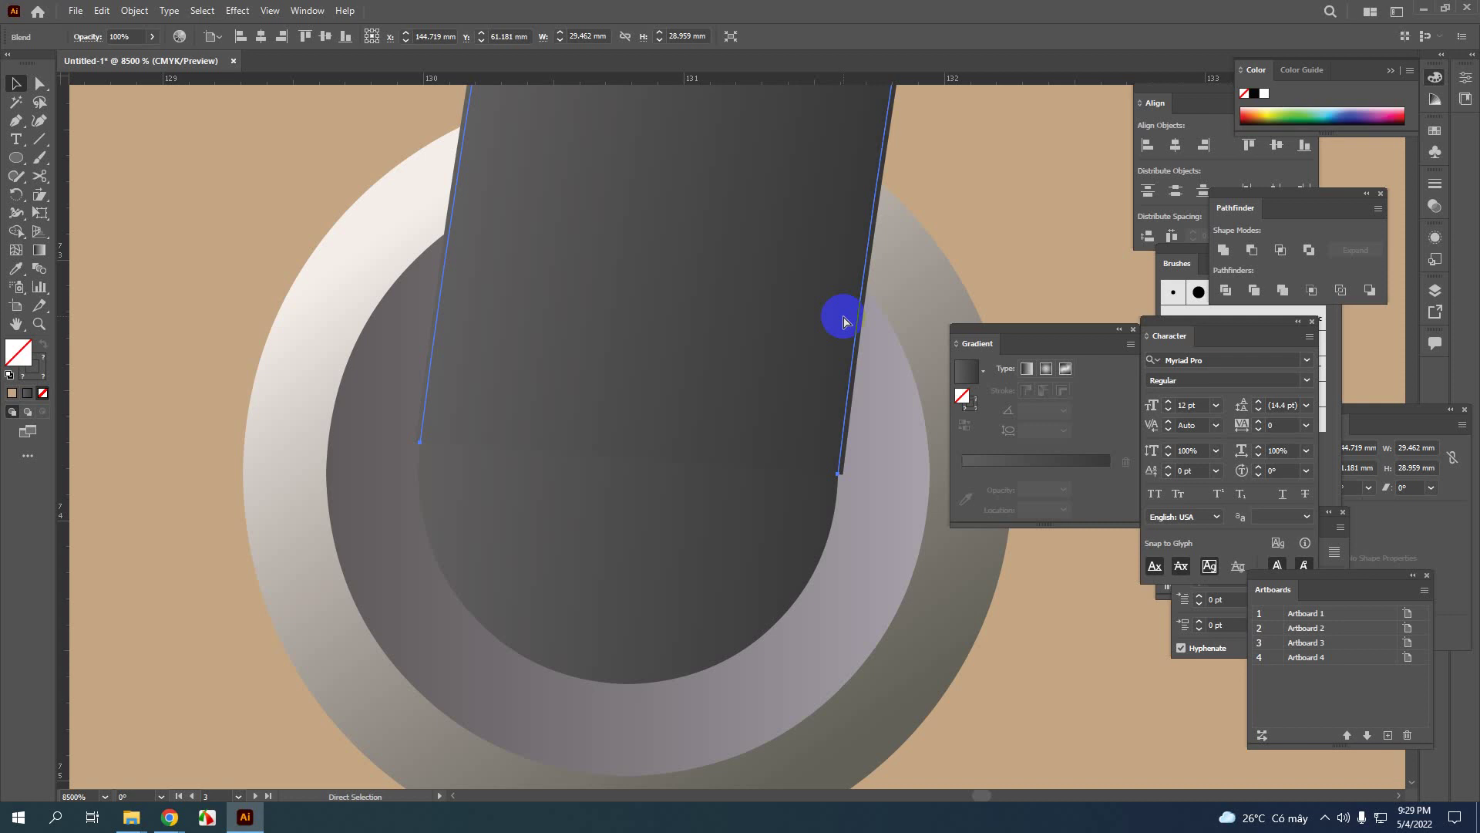
click(844, 321)
click(844, 320)
click(337, 231)
click(490, 485)
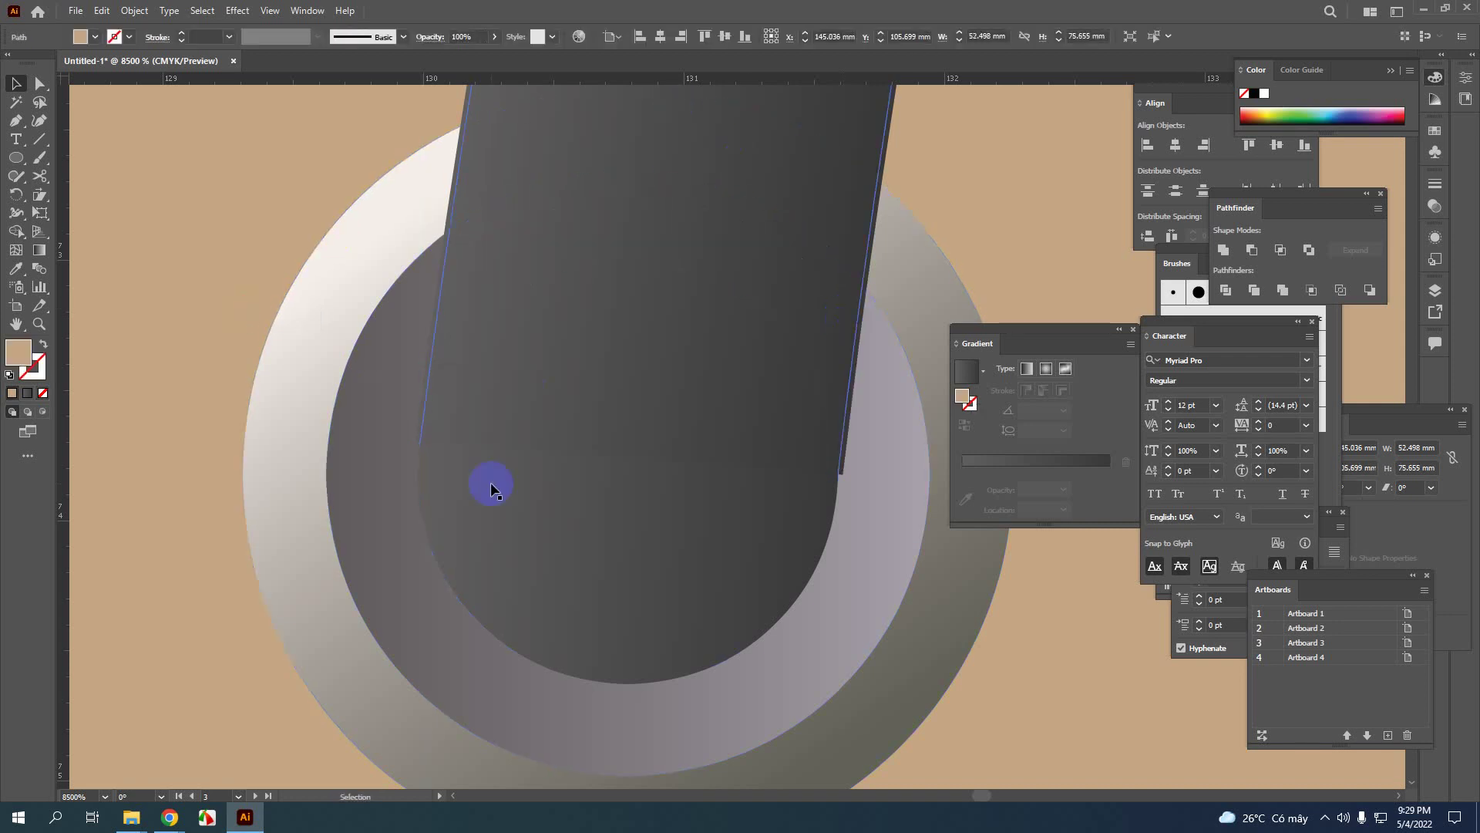
key(a)
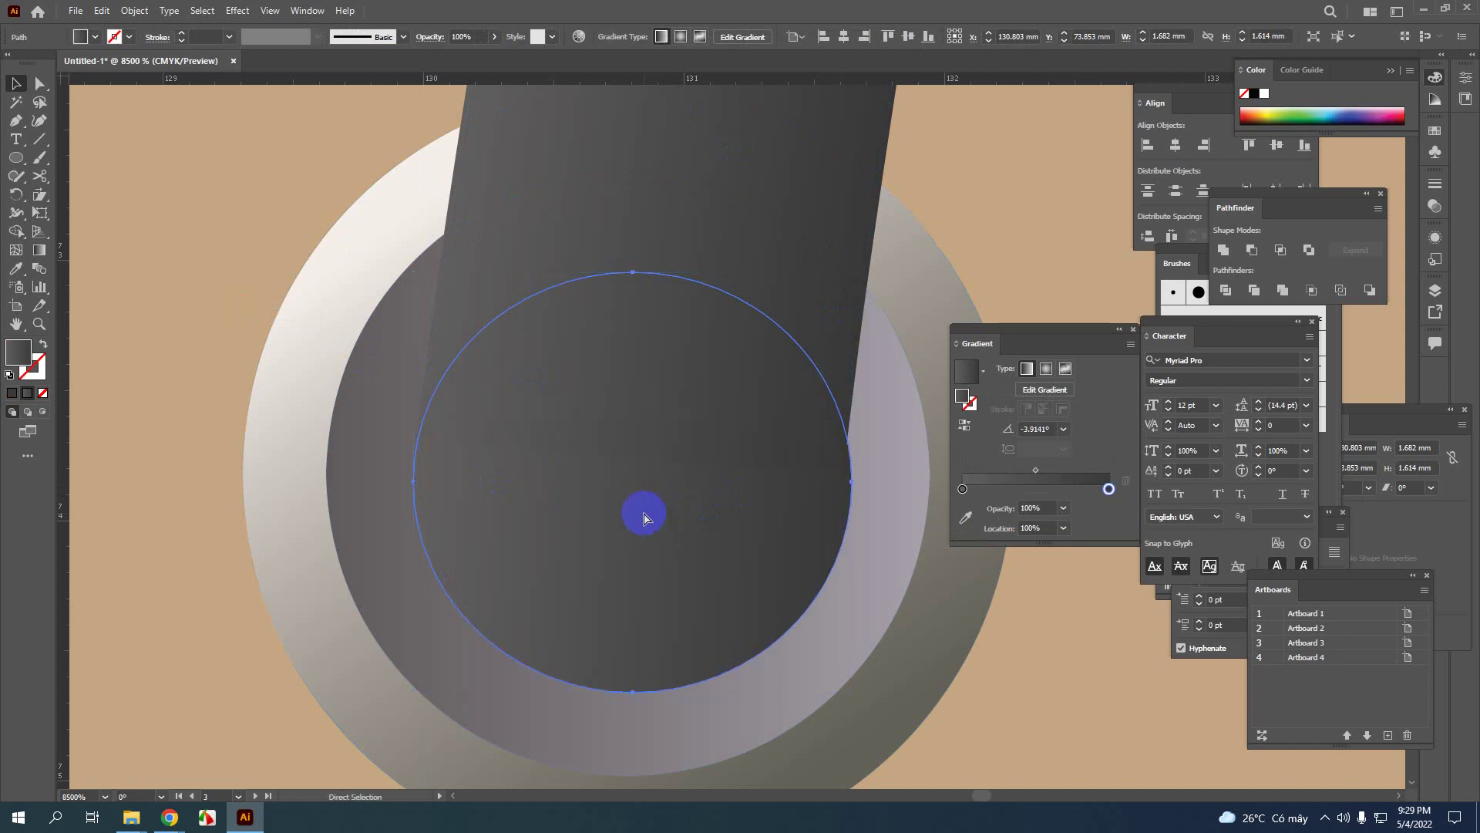
key(v)
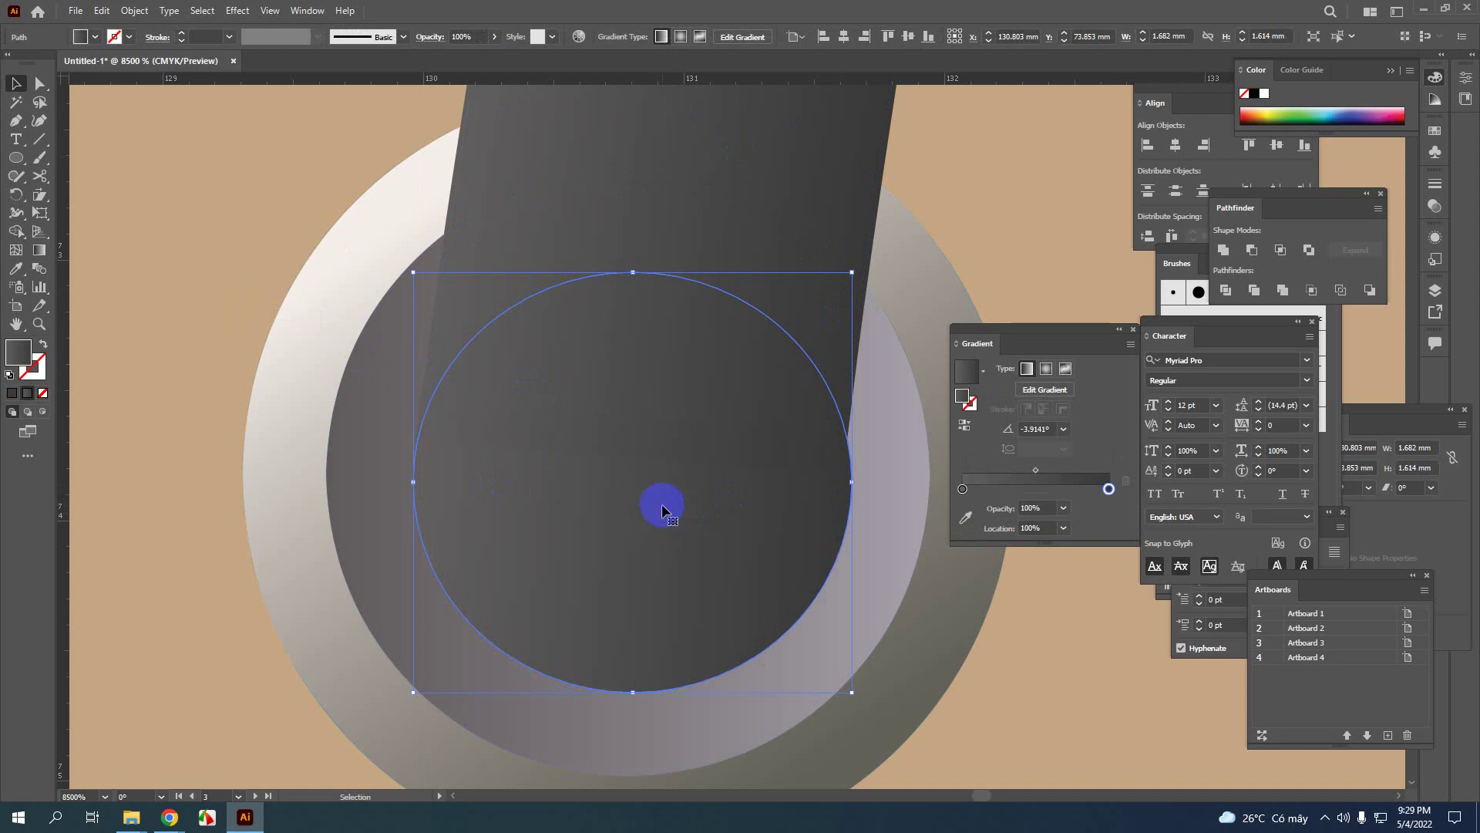
key(Up)
key(Up)
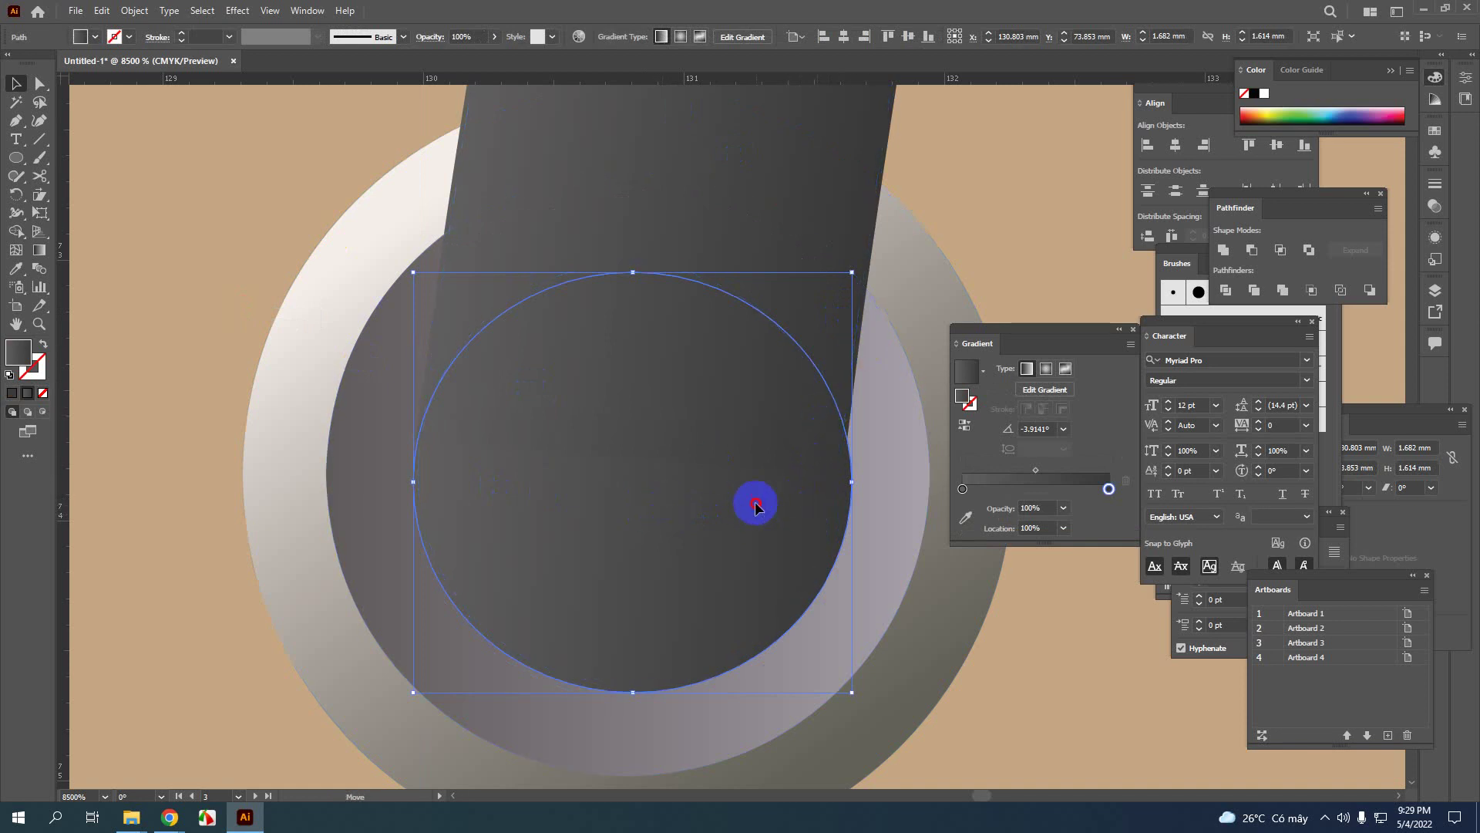
drag(744, 505, 738, 510)
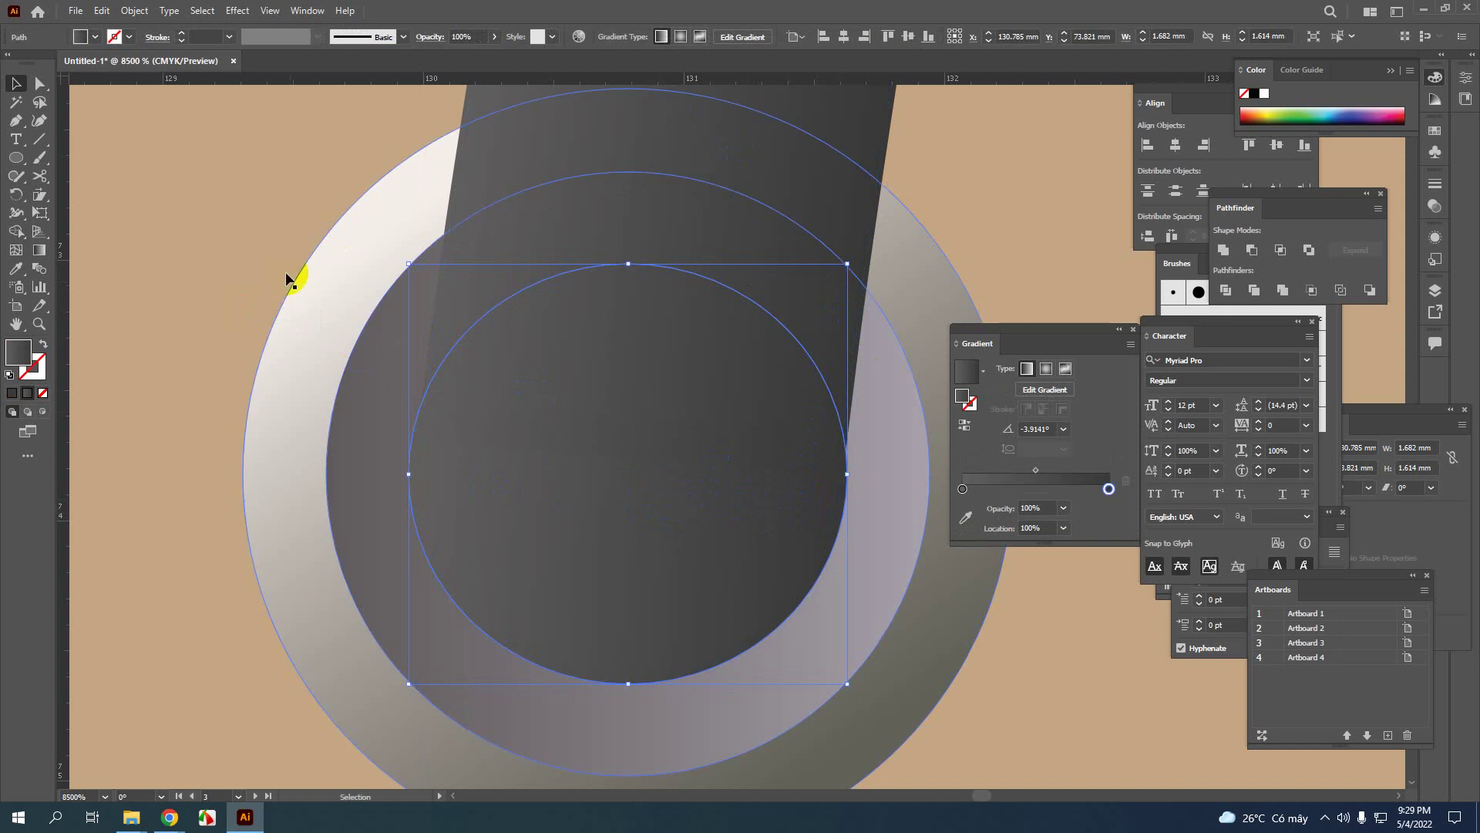
click(254, 222)
click(826, 446)
click(710, 506)
Turn the right eyelet's red circle outline into a fill without stroke and give it the dark gray linear gradient
scroll(631, 496, down, 3)
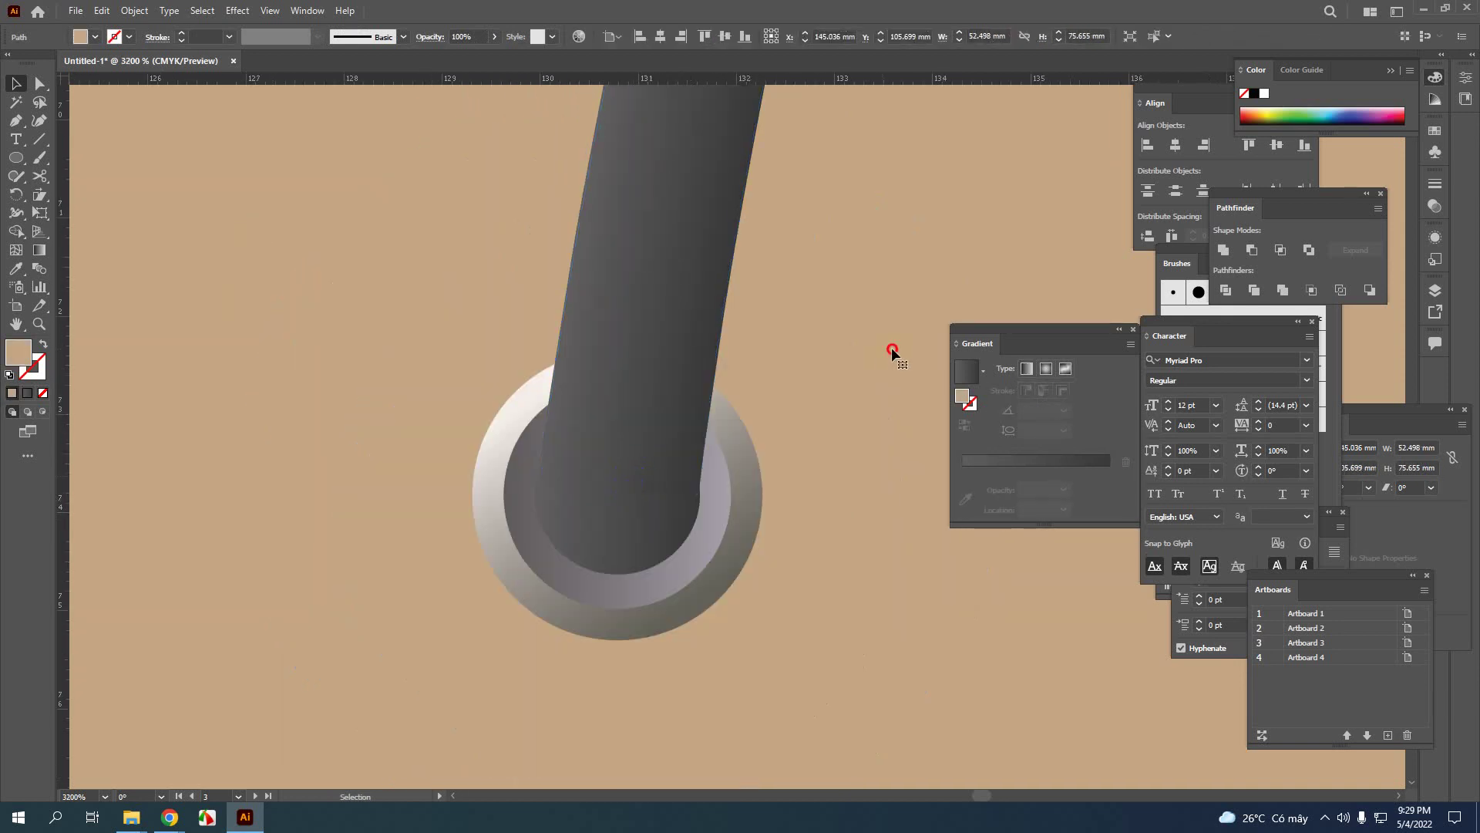
scroll(873, 358, down, 1)
drag(794, 413, 300, 419)
drag(899, 440, 231, 448)
drag(912, 470, 580, 478)
scroll(580, 484, up, 2)
scroll(592, 351, down, 2)
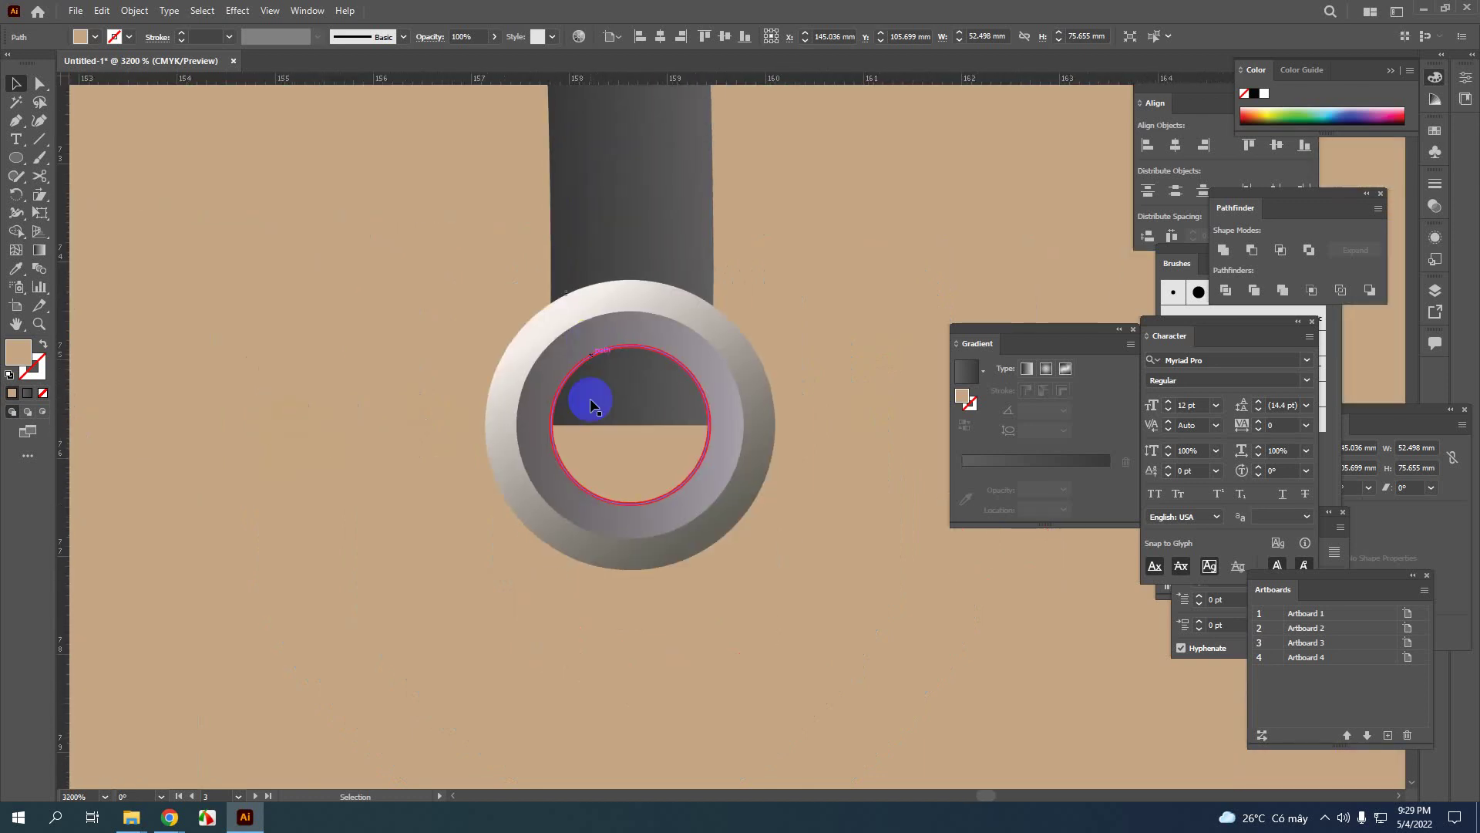
click(564, 474)
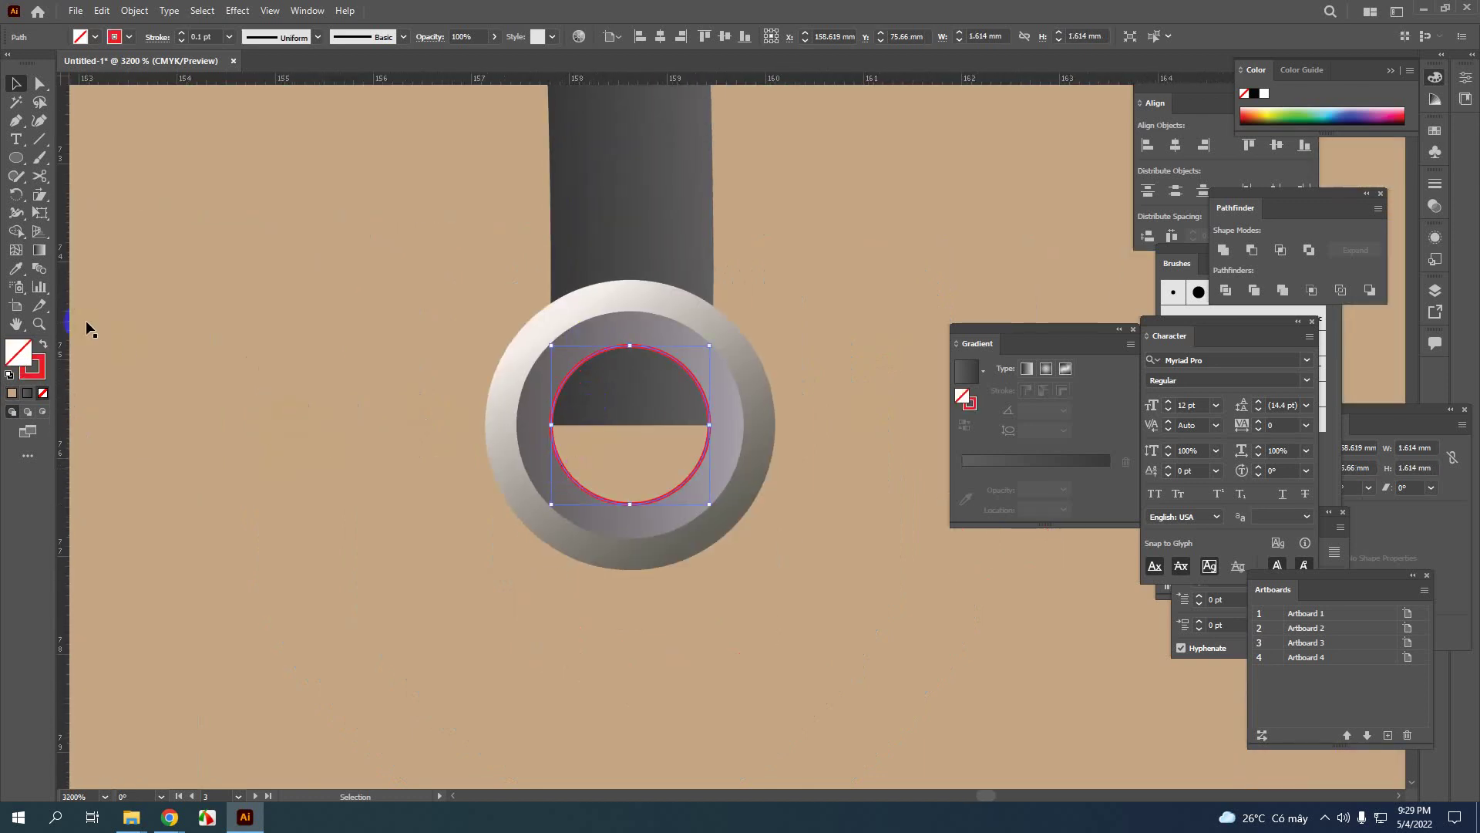
click(40, 250)
click(44, 344)
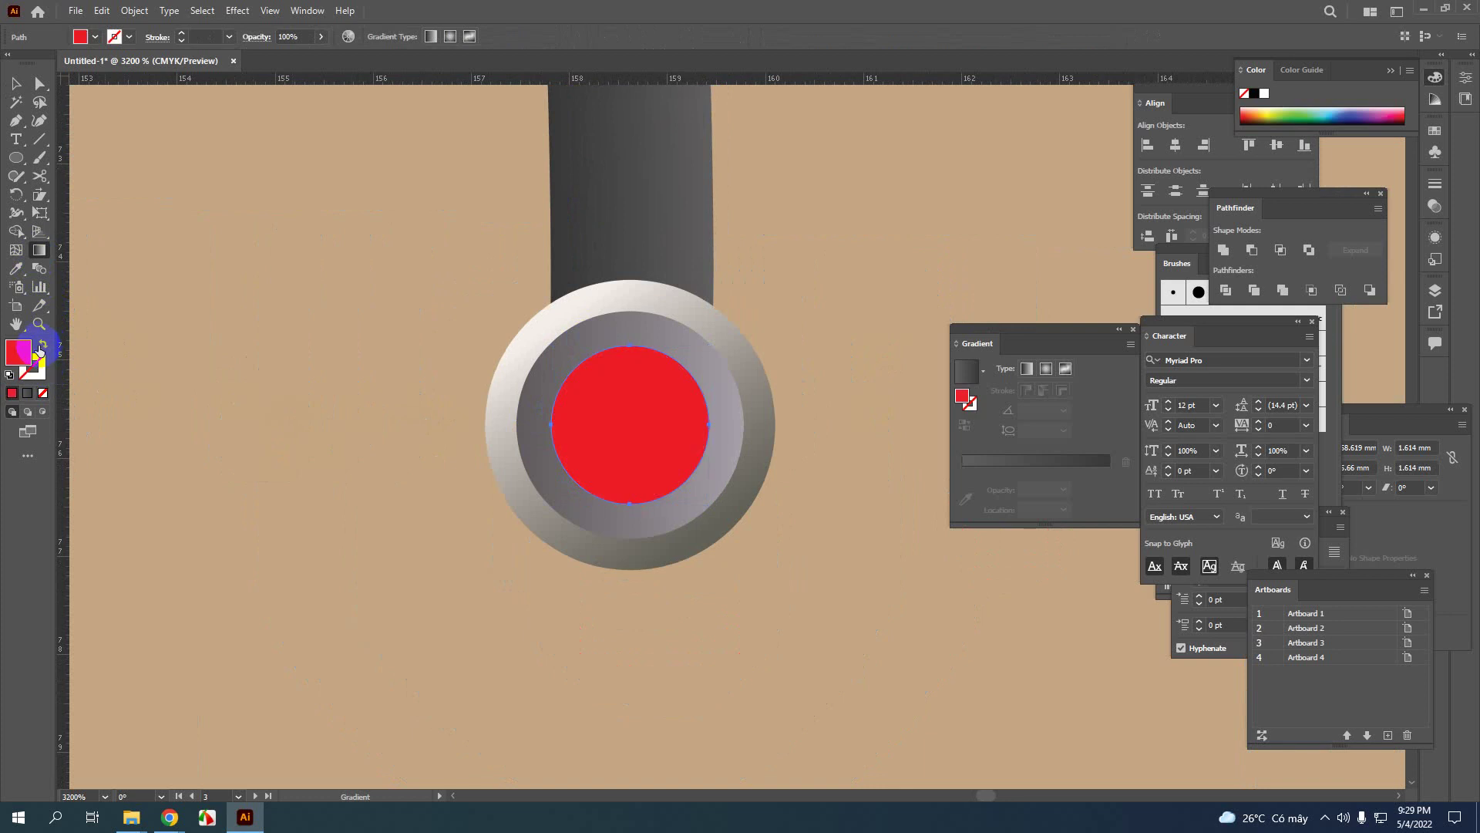
click(1018, 470)
click(973, 473)
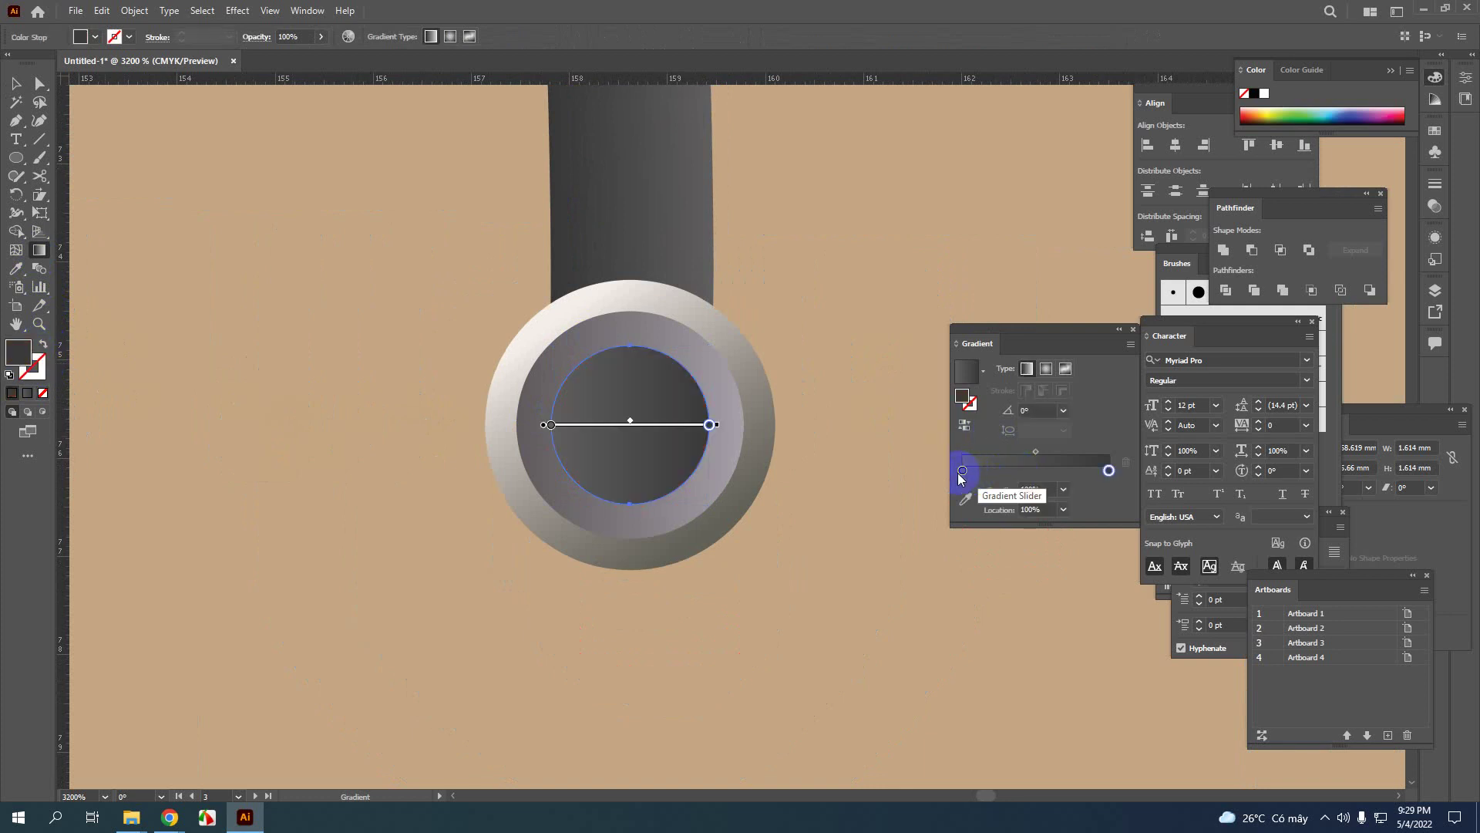
click(575, 414)
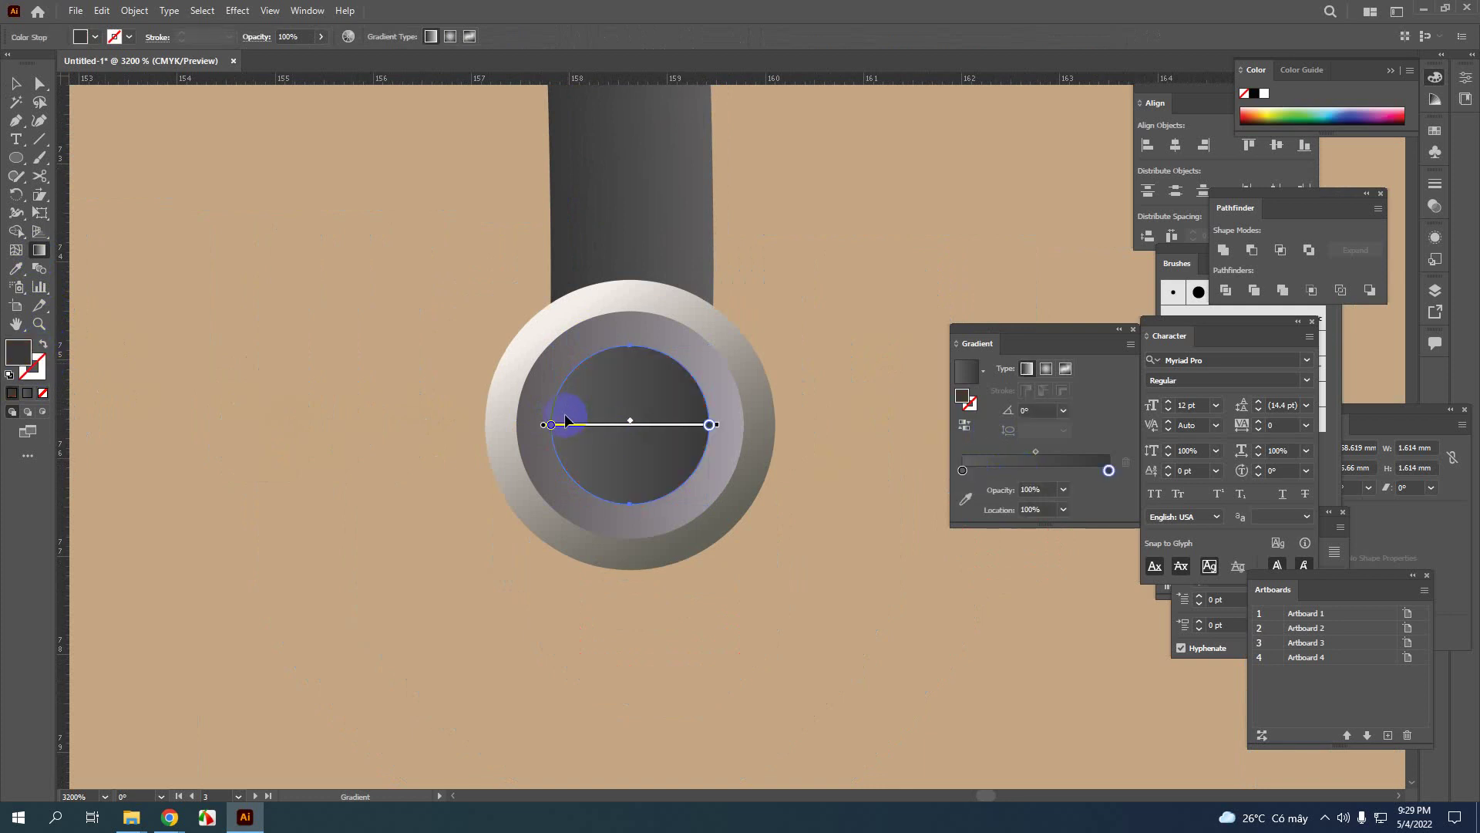
Bring the blended rope handle to the front, above the right eyelet's rings
click(17, 82)
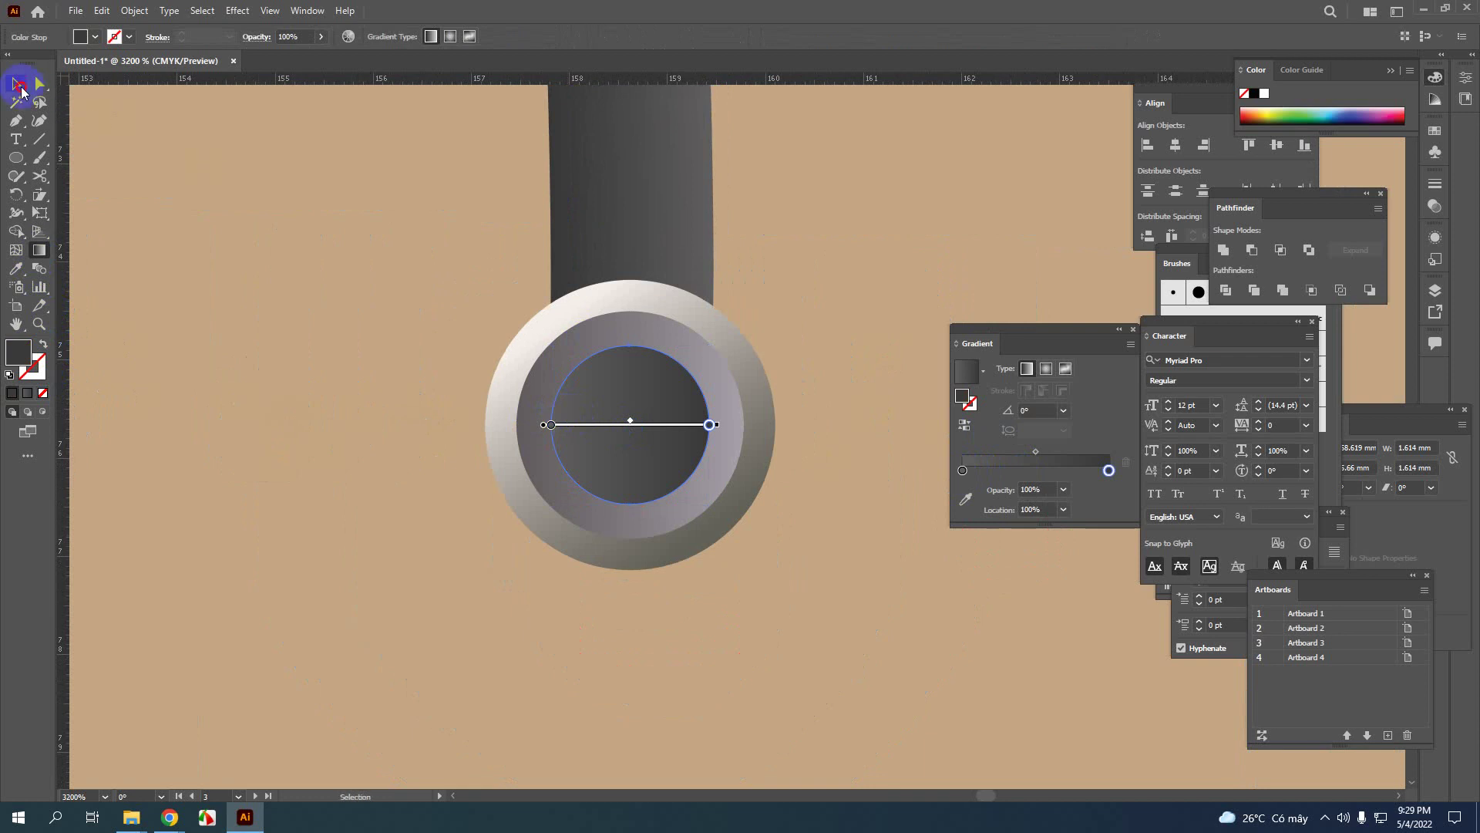
click(611, 231)
key(ctrl+shift+bracketright)
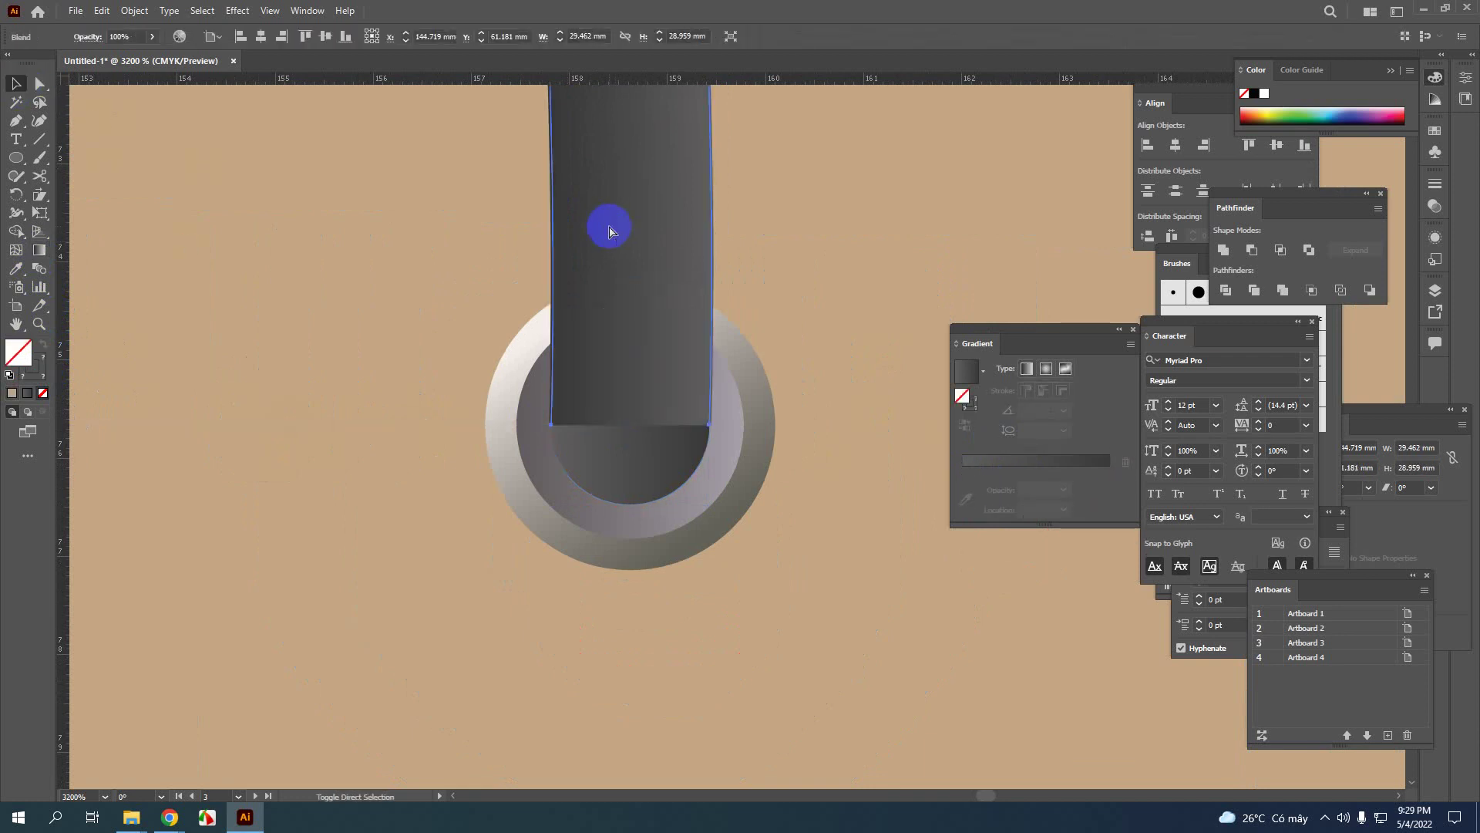
Set the first stop of the right circle's gradient to the dark gray sampled from the handle's left edge
click(668, 455)
key(period)
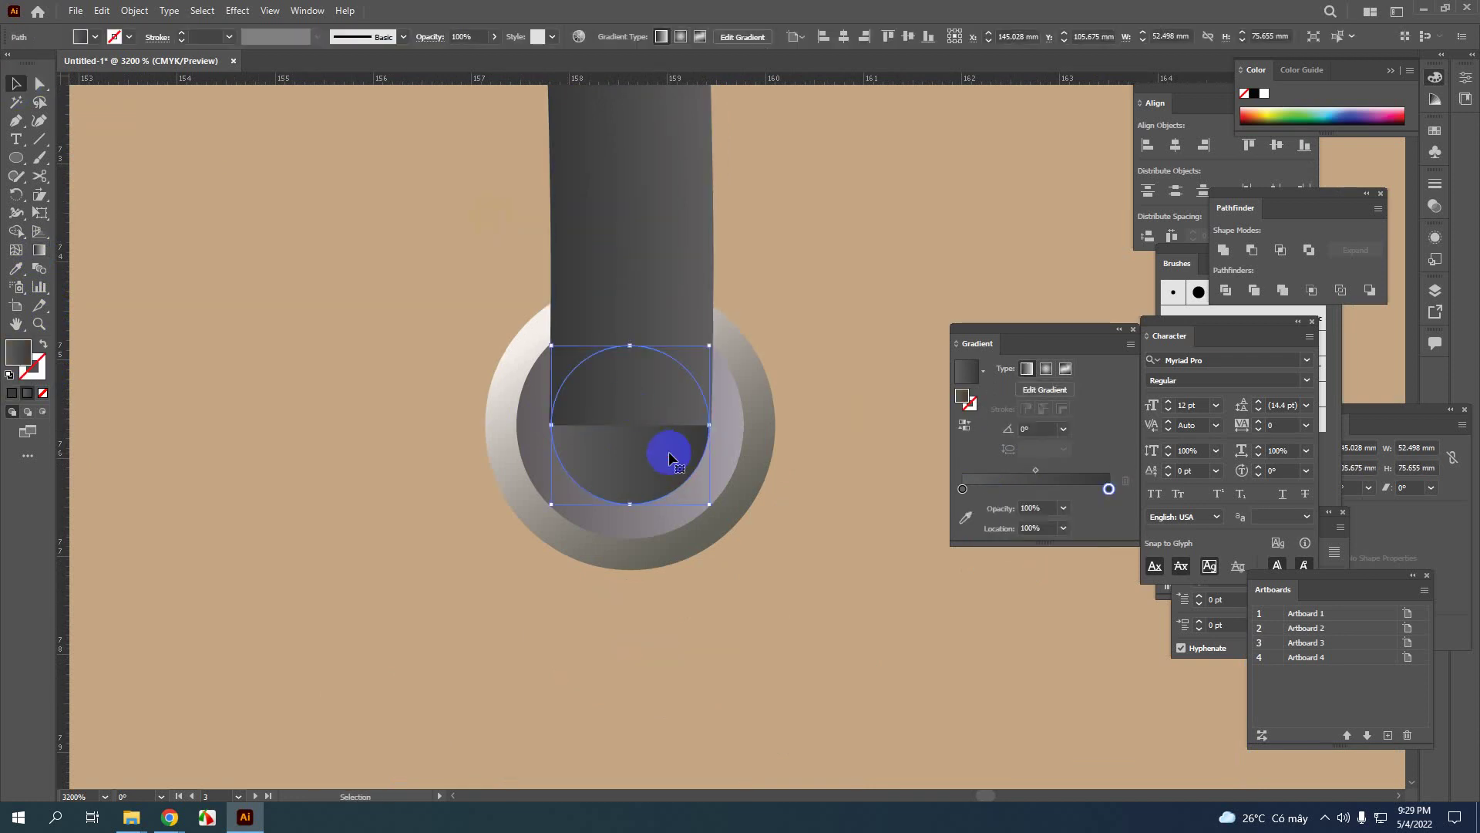
click(964, 488)
click(650, 446)
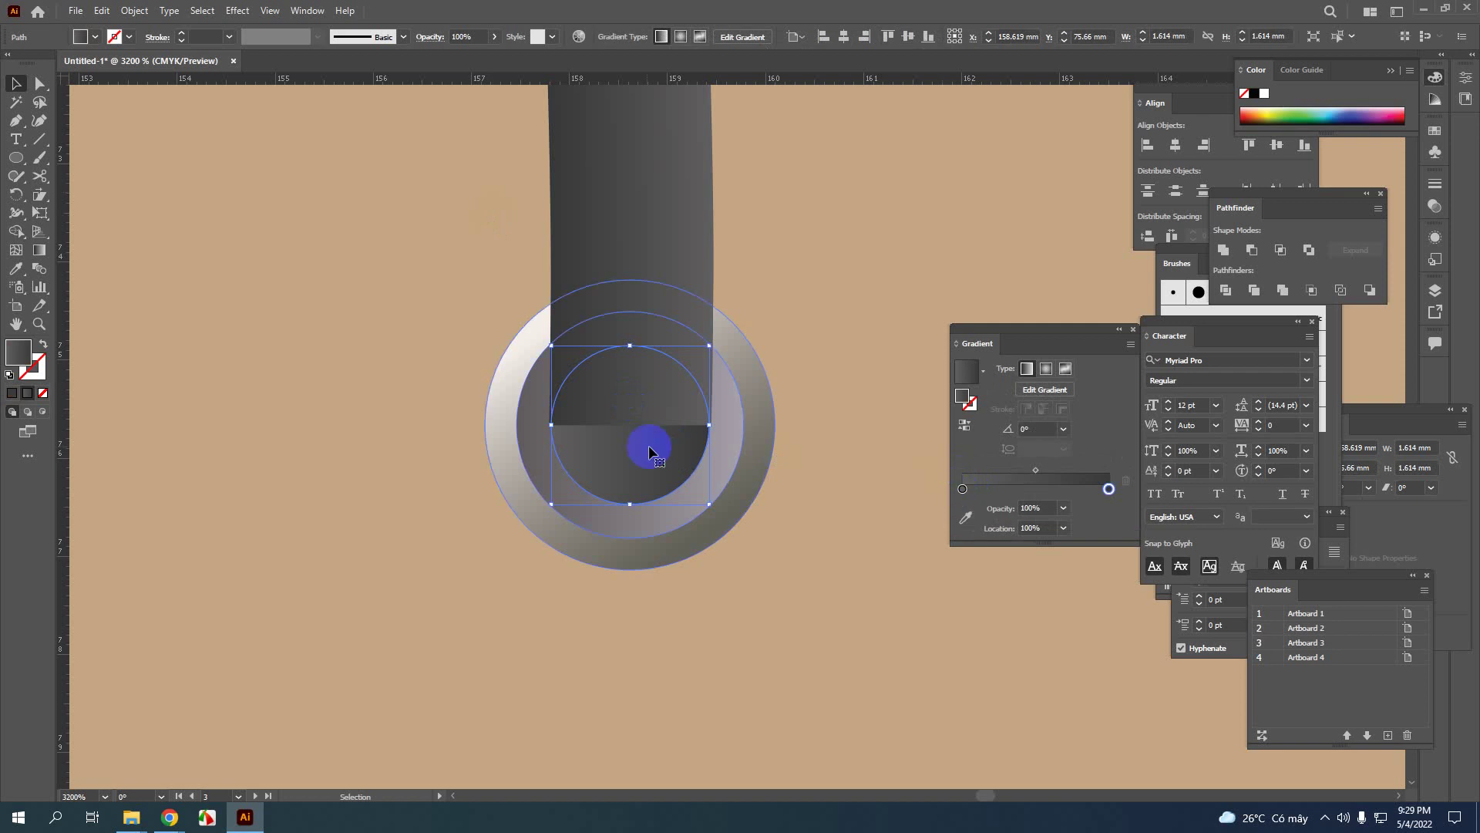
click(37, 254)
click(612, 486)
click(555, 429)
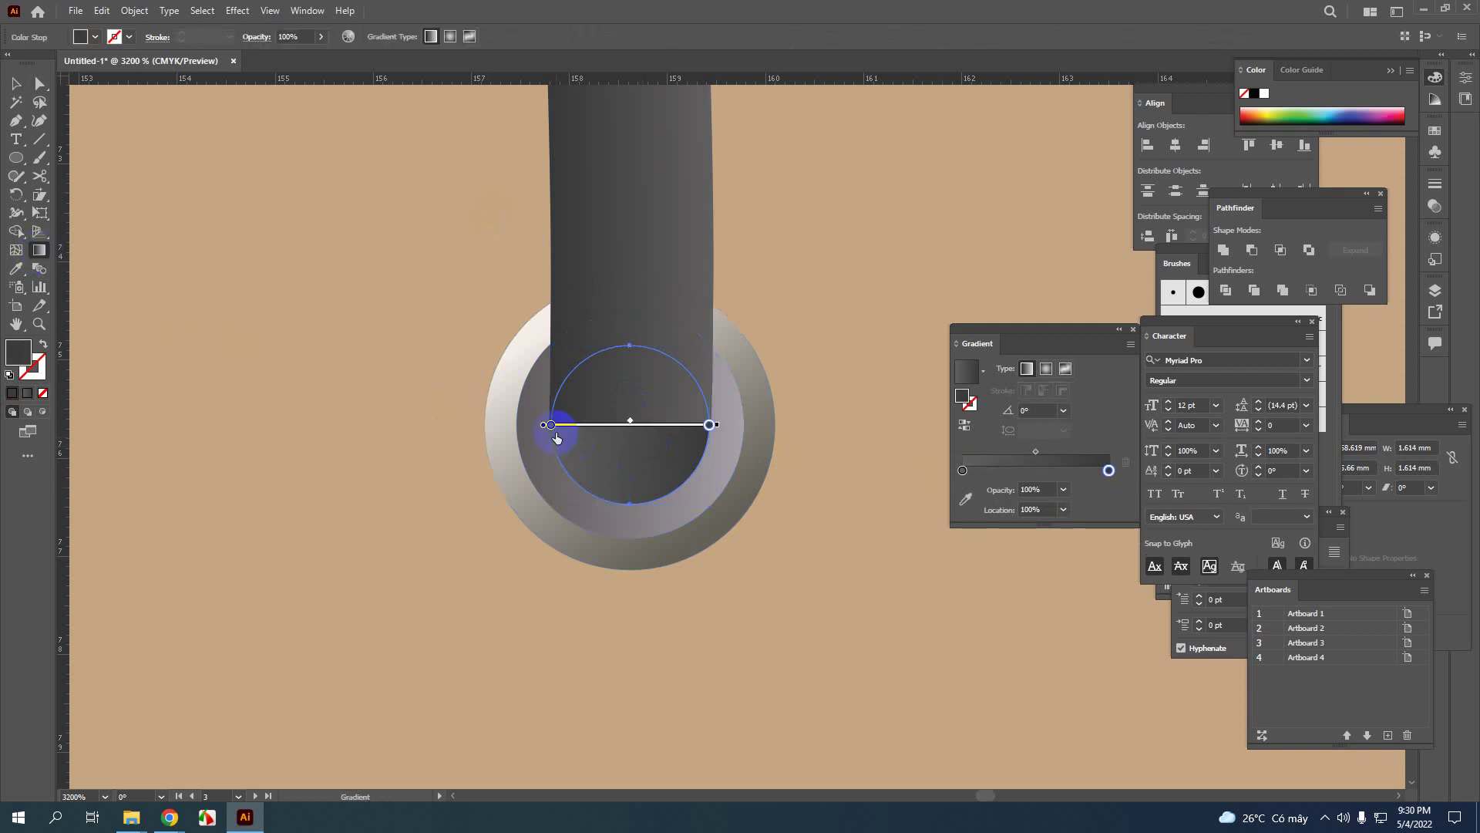
click(551, 425)
click(966, 501)
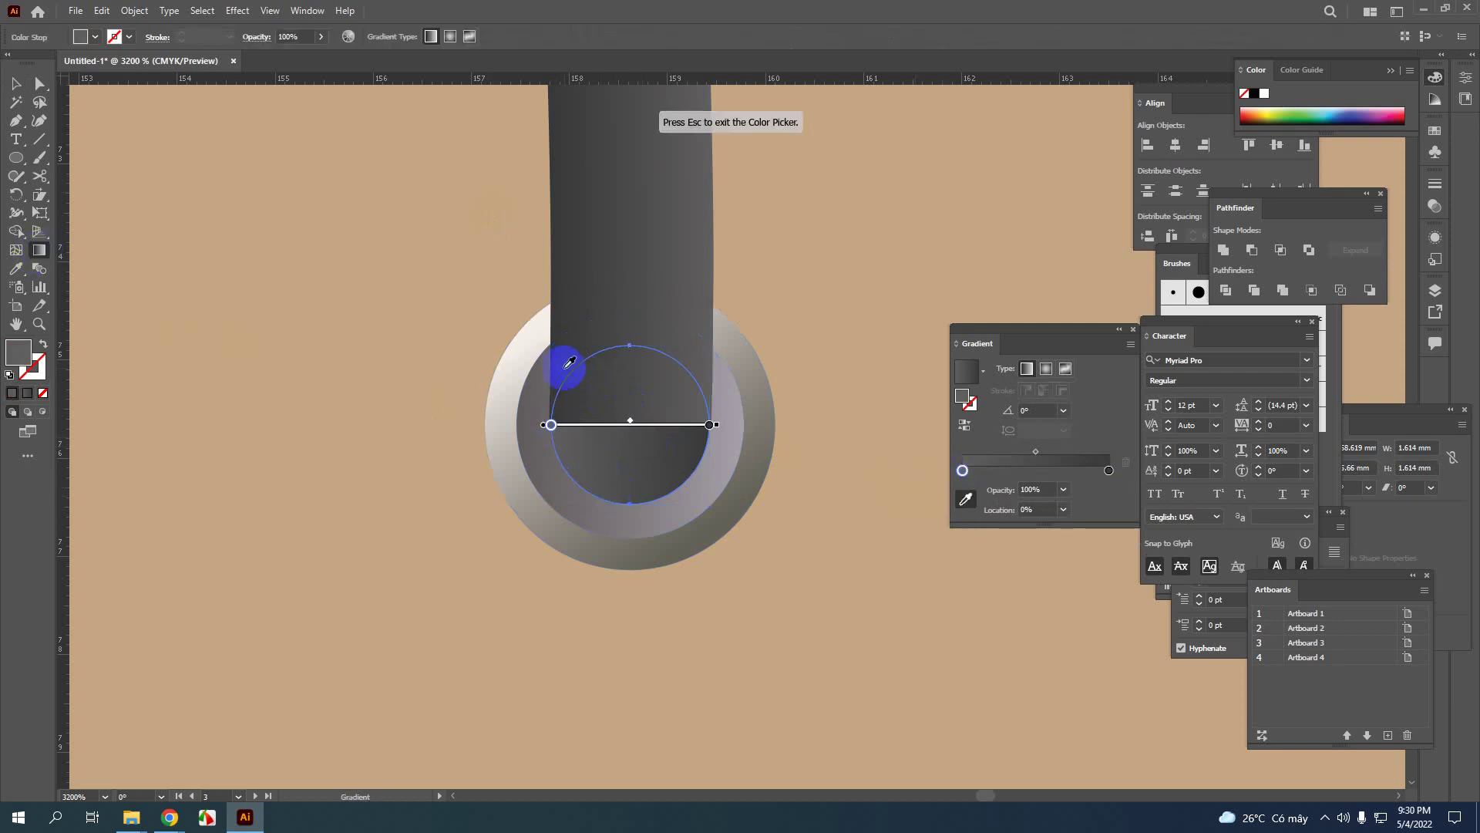
click(560, 367)
Set the end stop of the right circle's gradient to the lighter gray sampled from the handle's right edge
click(1107, 470)
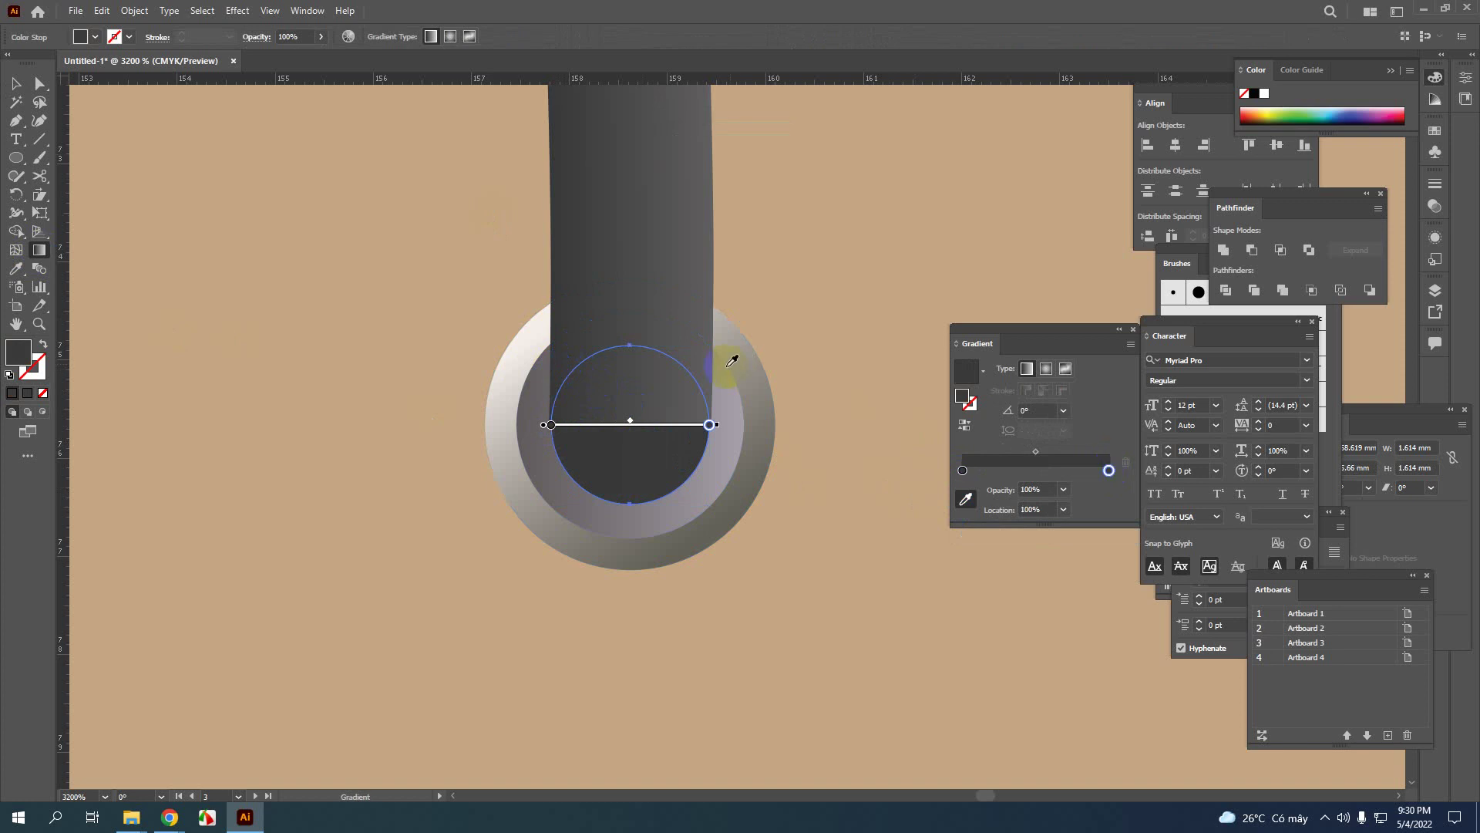
click(709, 373)
key(Escape)
click(16, 84)
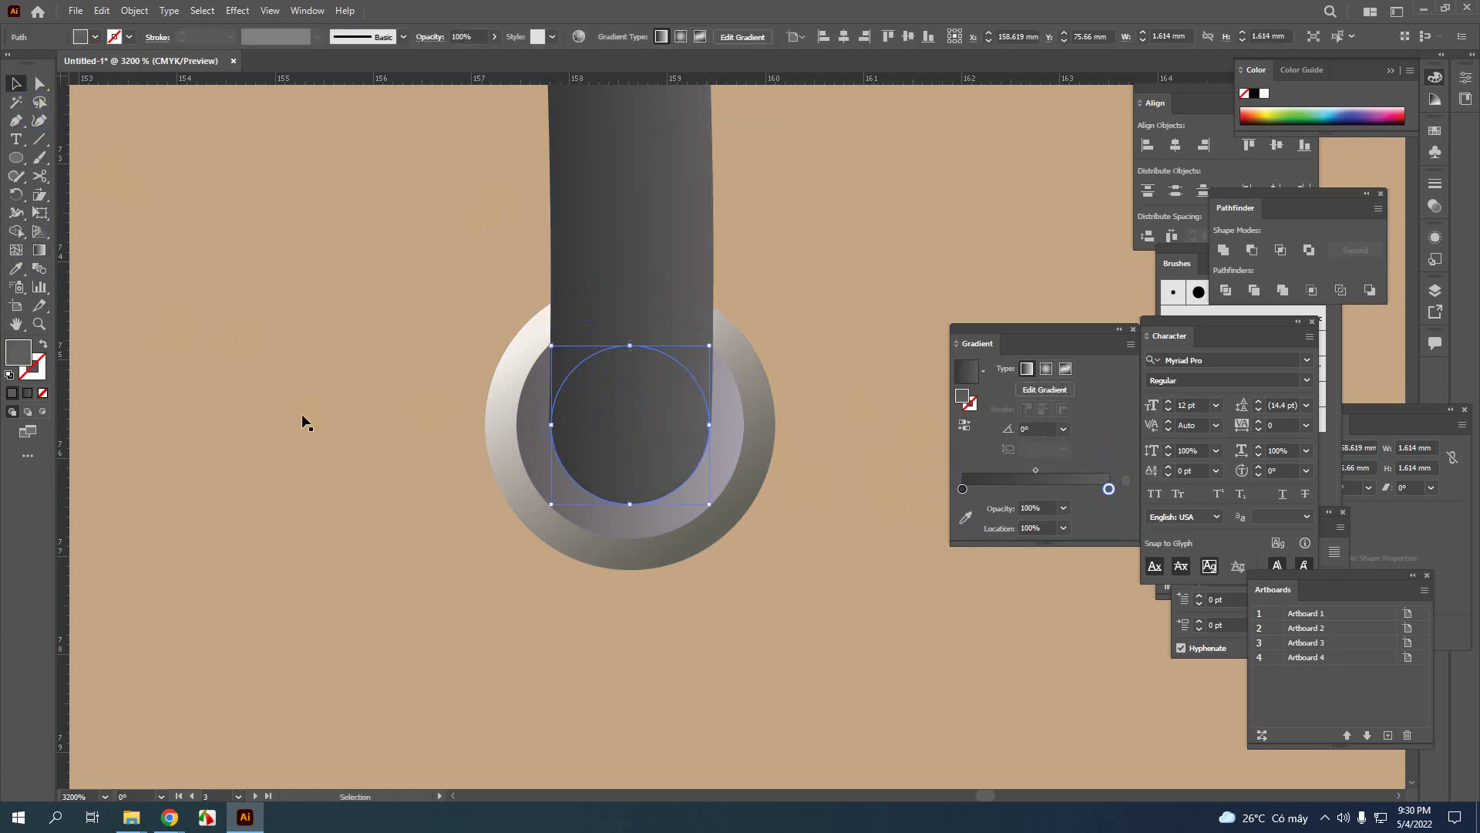
click(303, 416)
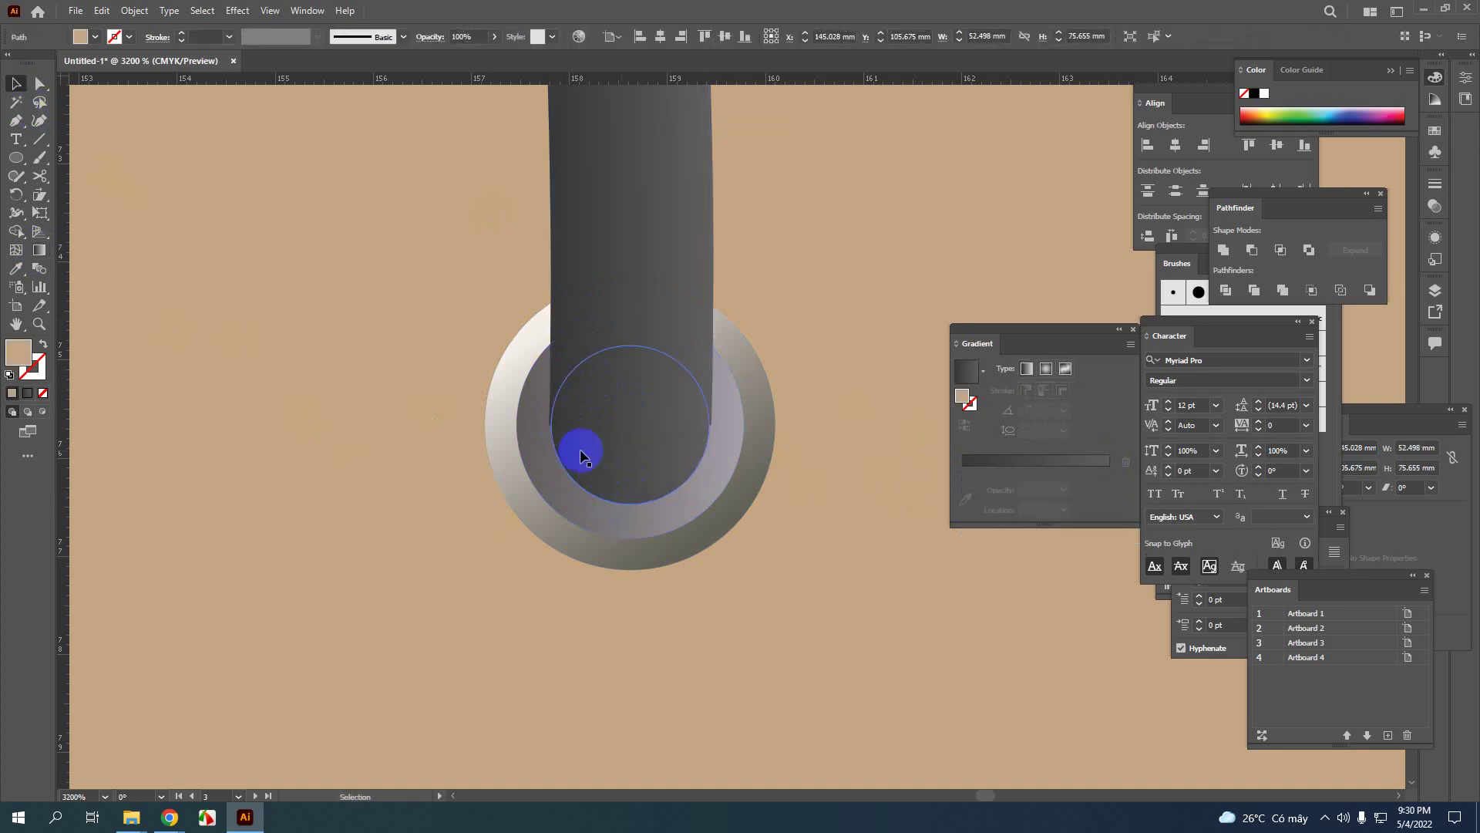
Widen the right eyelet's gradient circle slightly on both sides so its edges line up with the rope handle's edges
scroll(583, 451, up, 1)
click(601, 421)
scroll(551, 356, up, 1)
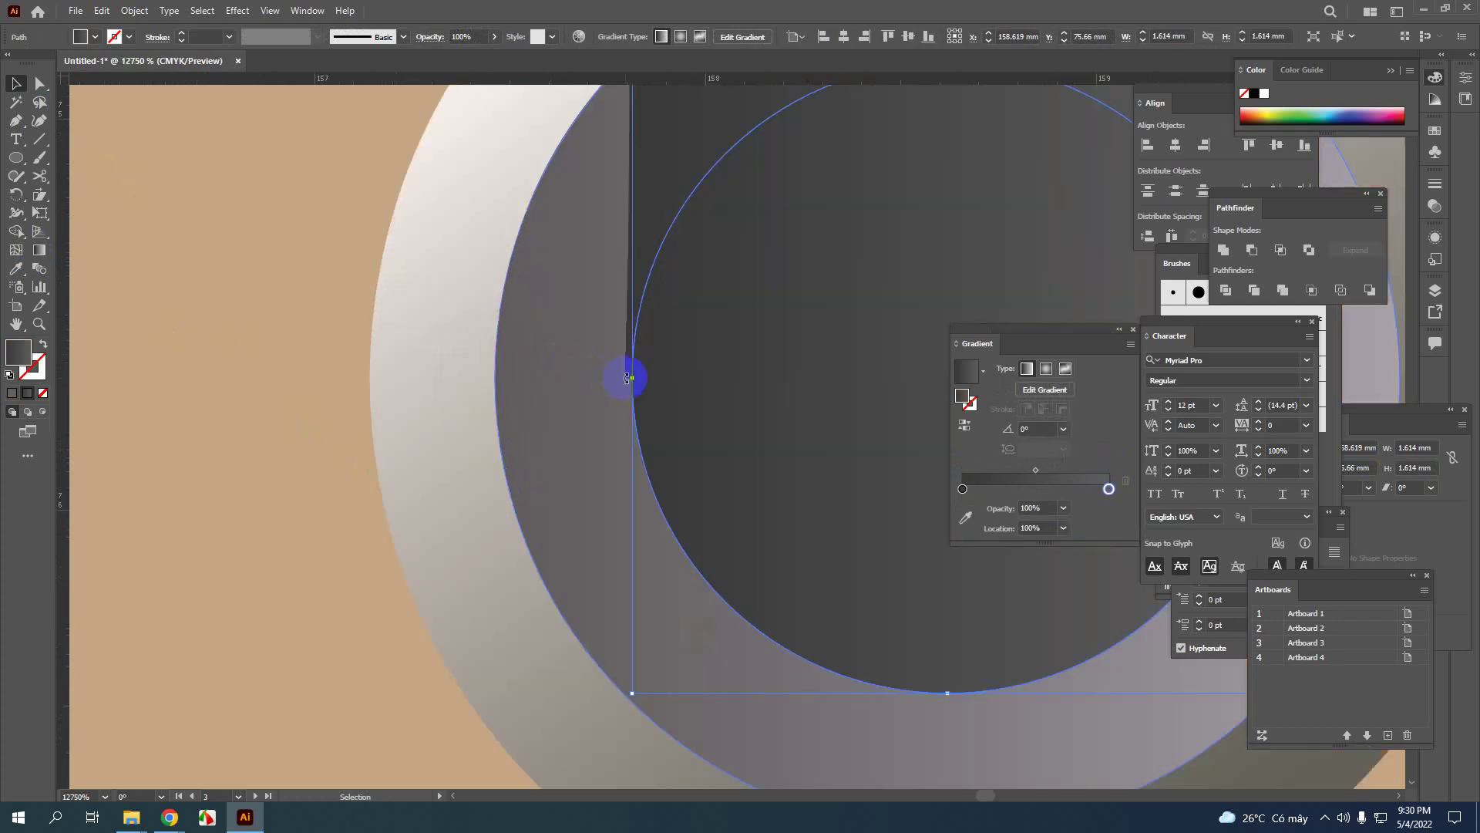
drag(631, 380, 624, 378)
scroll(619, 408, down, 2)
scroll(740, 387, right, 2)
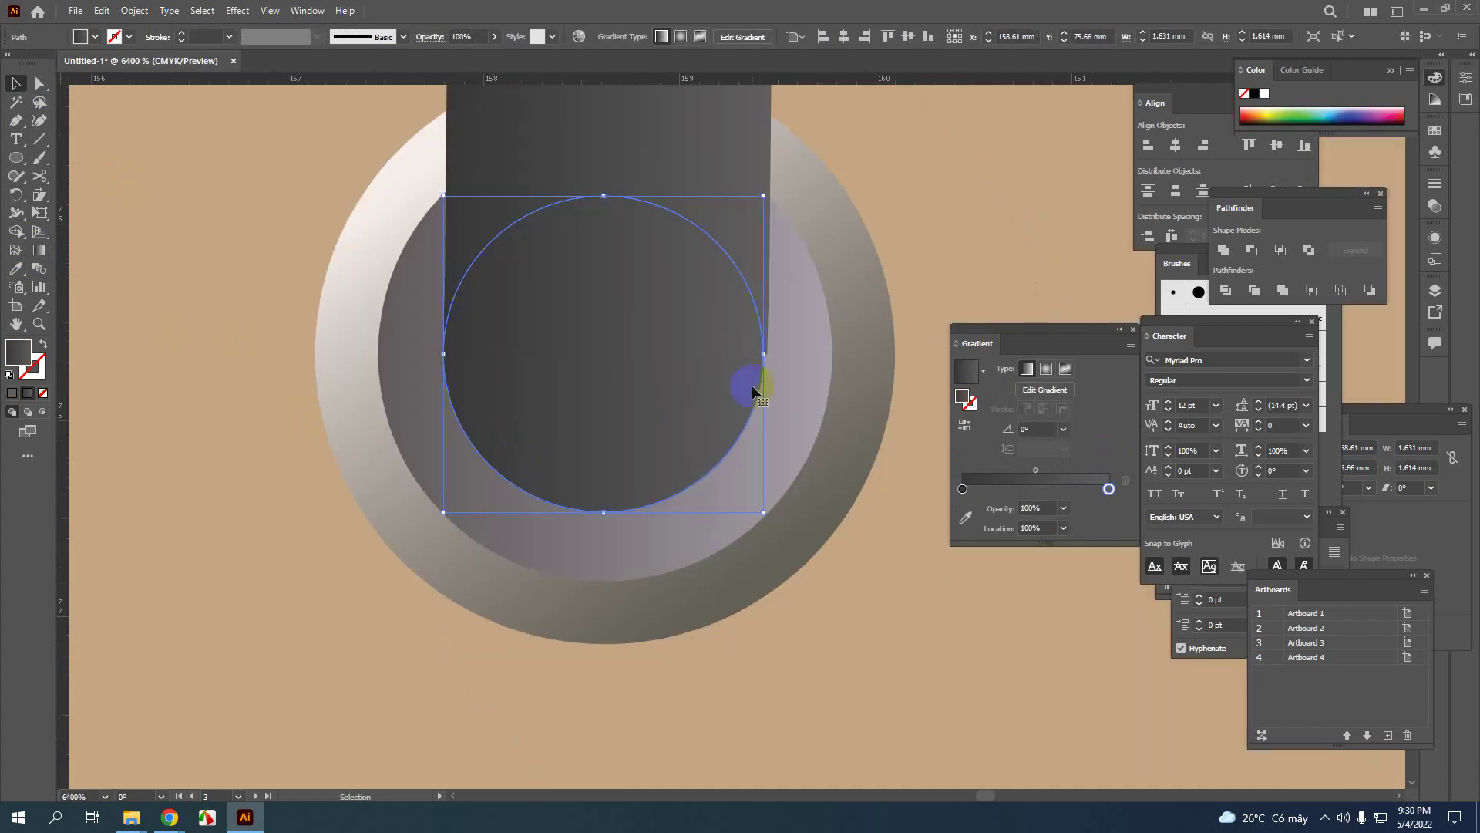
scroll(752, 384, up, 1)
drag(752, 297, 758, 299)
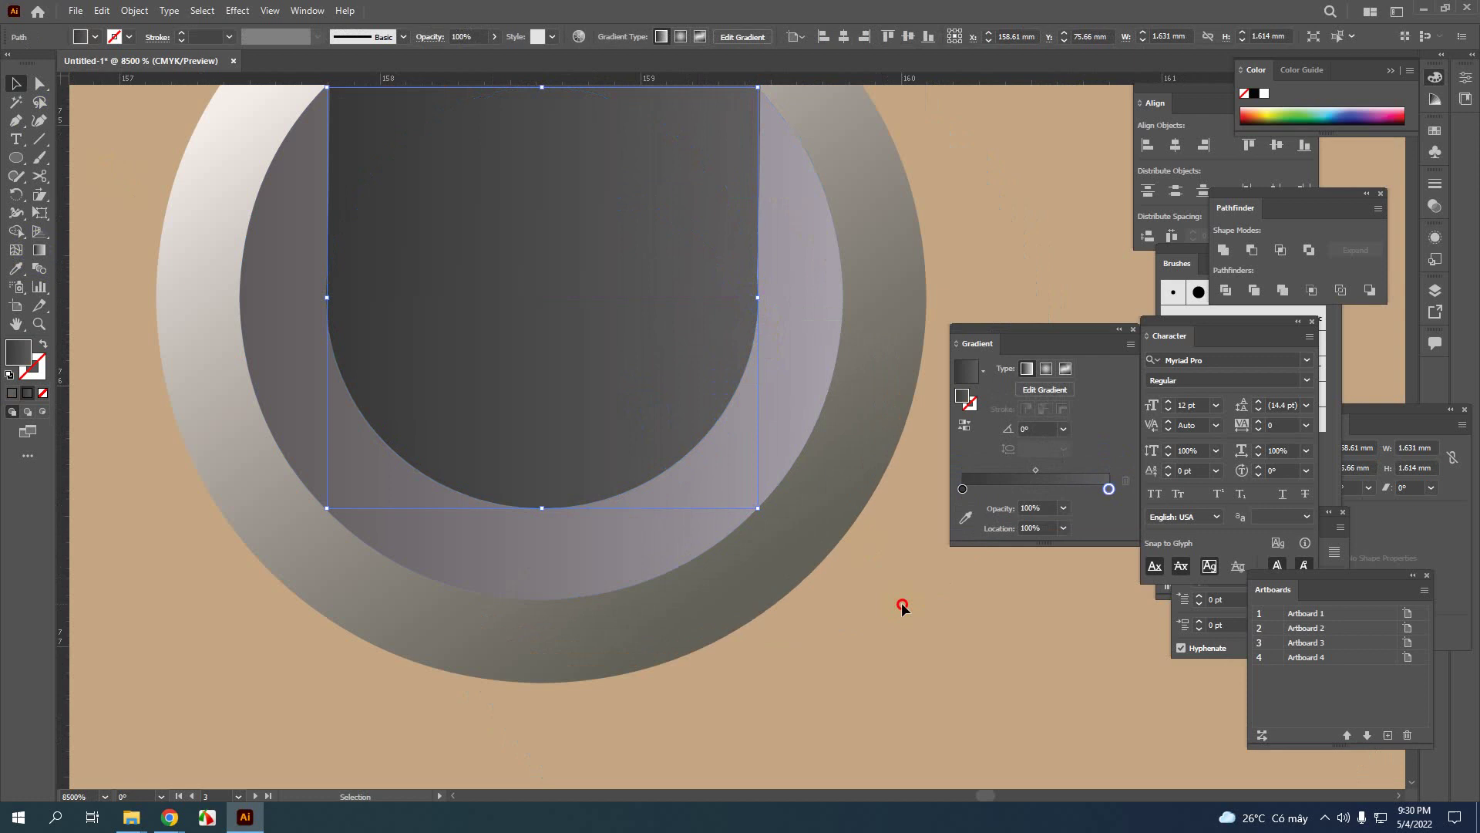
Examine how the rounded handle ends sit inside both eyelets, up close and with the whole handle in view
click(850, 600)
scroll(852, 603, down, 6)
scroll(291, 575, down, 2)
drag(294, 578, 660, 552)
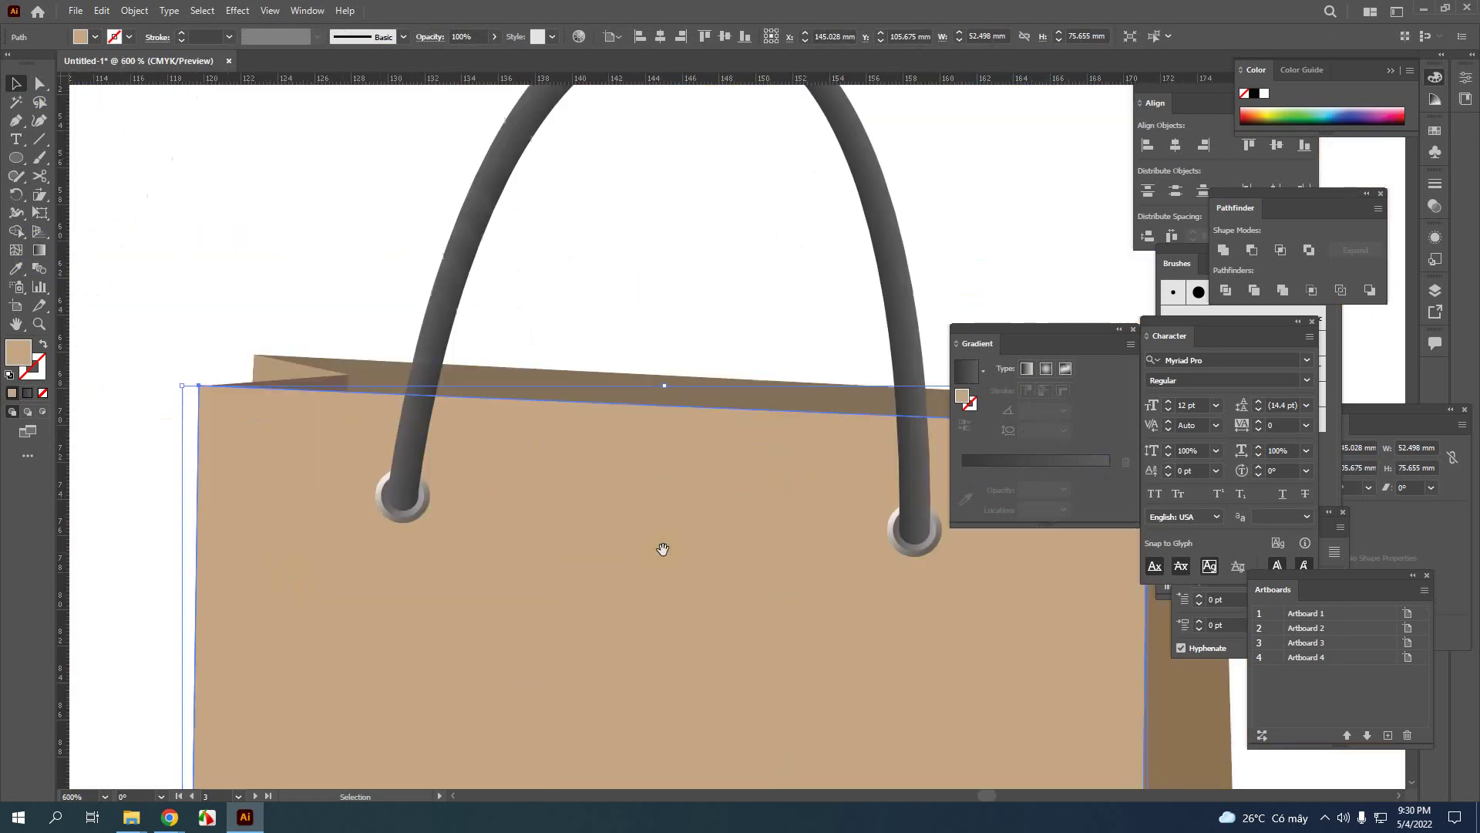
scroll(395, 511, up, 3)
scroll(352, 622, down, 3)
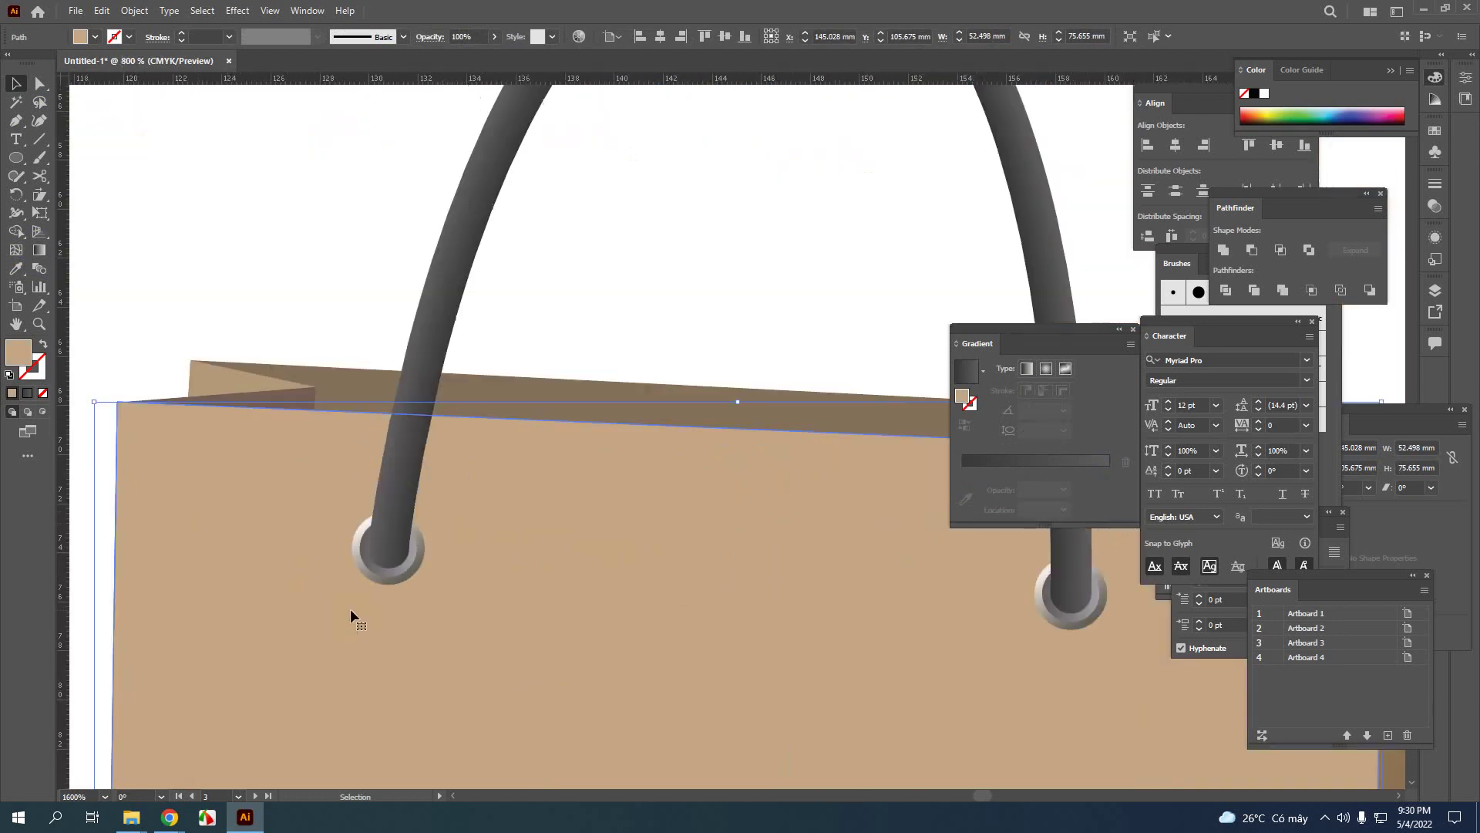
scroll(575, 568, down, 1)
scroll(886, 509, right, 3)
scroll(854, 441, up, 3)
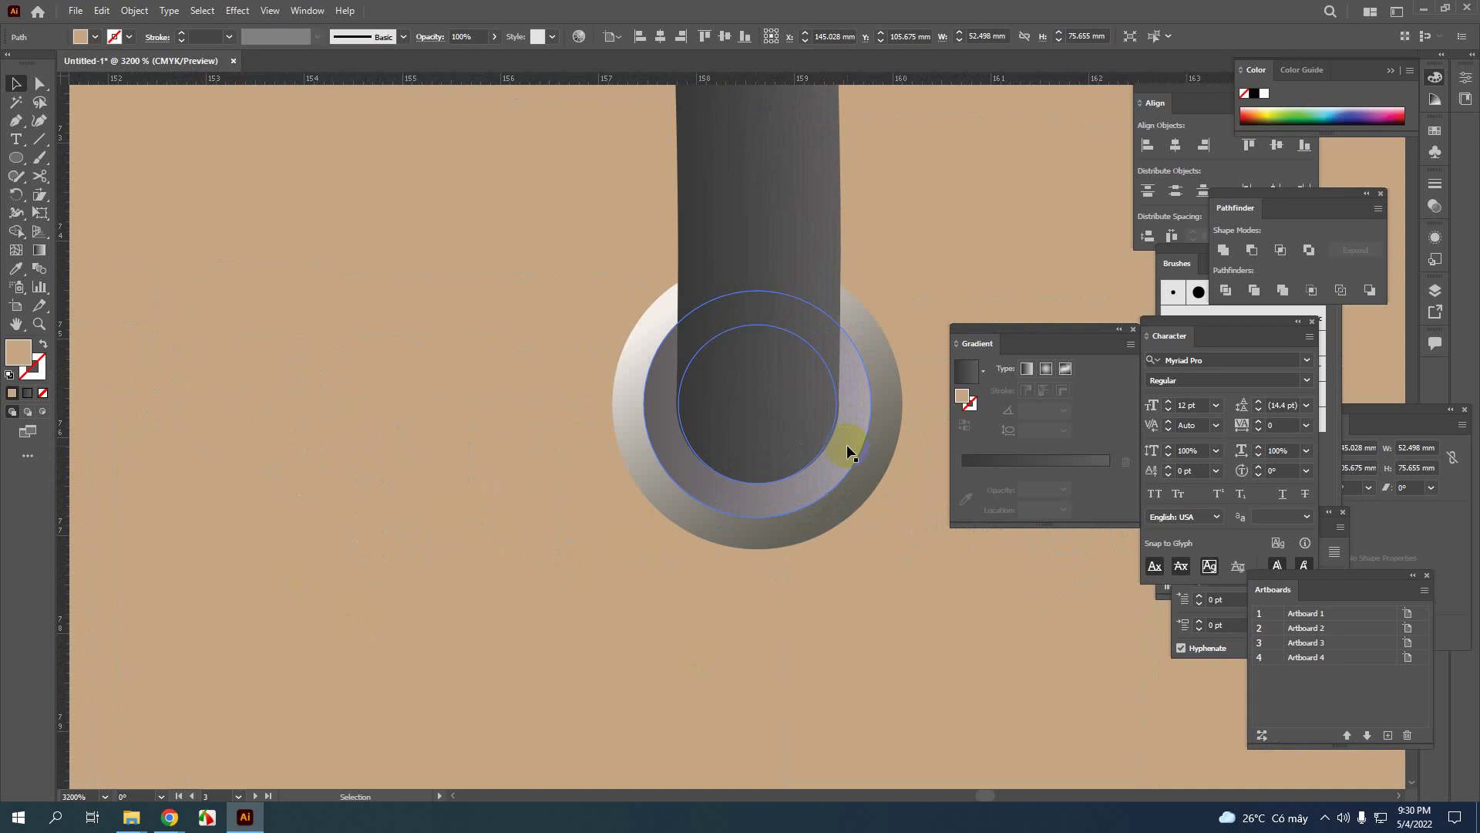
scroll(845, 444, down, 4)
scroll(744, 423, down, 2)
click(803, 333)
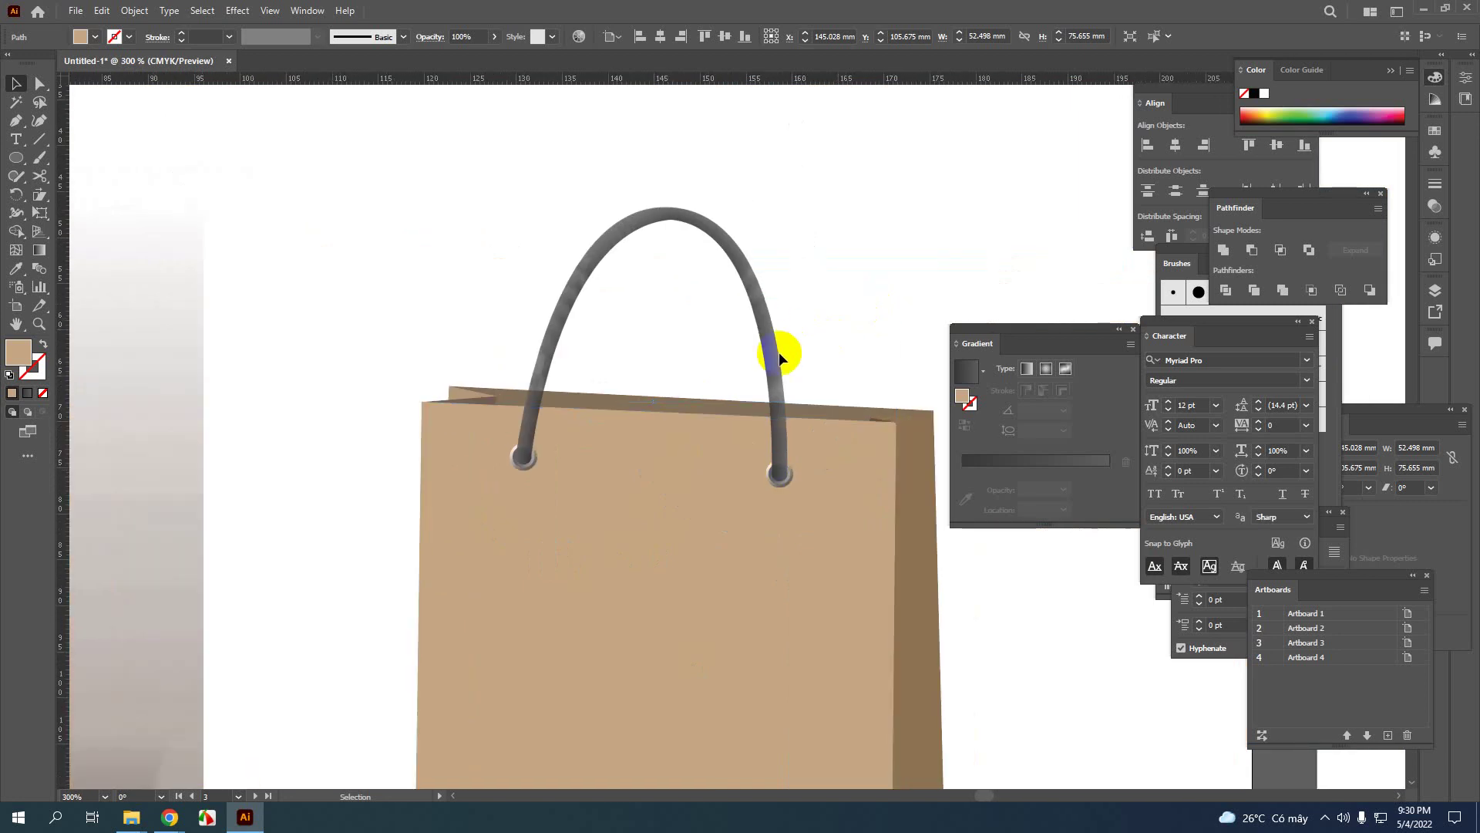
drag(784, 366, 820, 334)
key(ctrl+z)
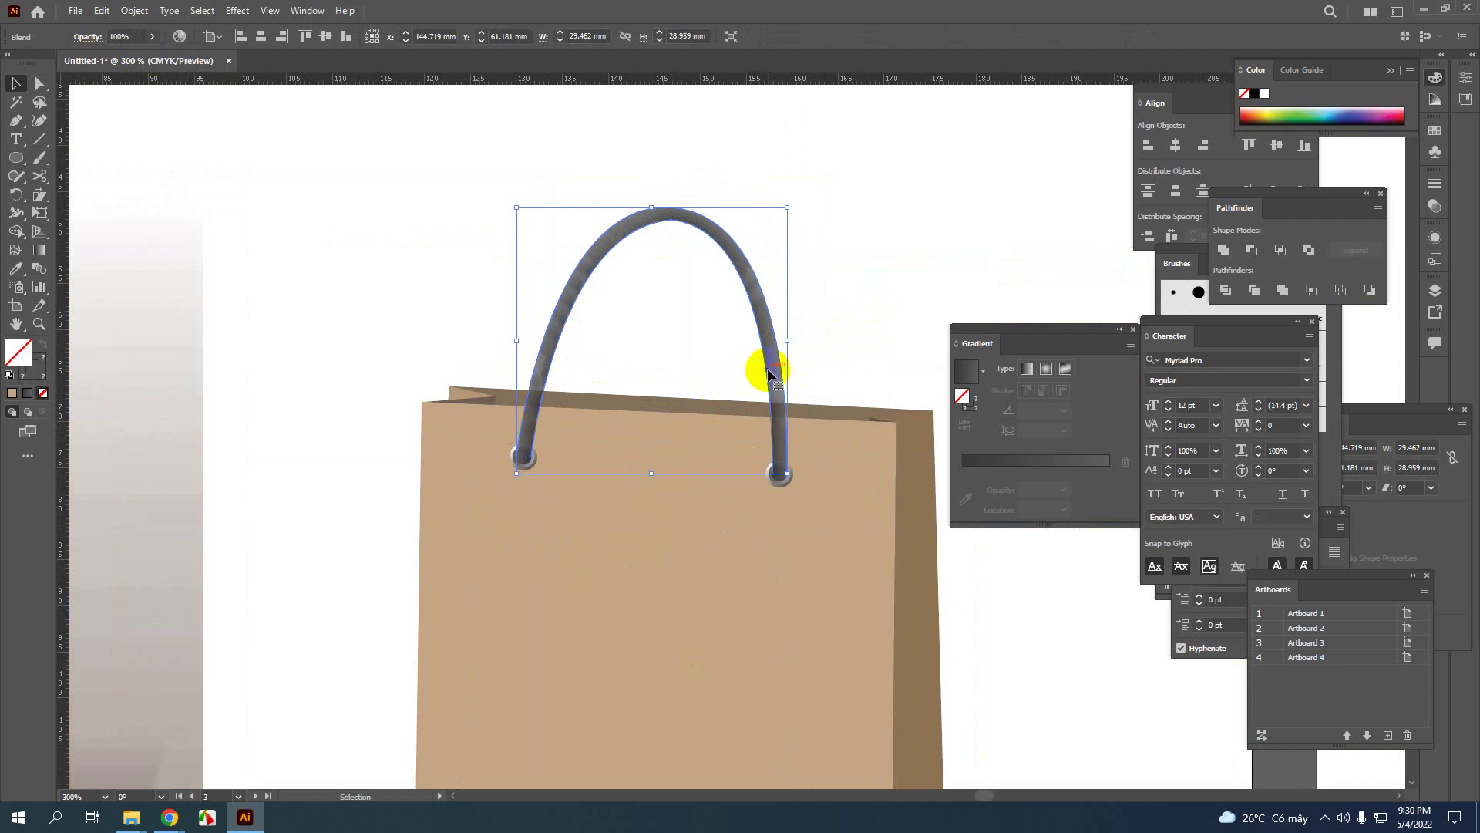
Duplicate the blended rope handle behind the bag, offset about 4 mm to the right and 3 mm up, as the rear handle
key(super)
key(super)
drag(765, 374, 806, 348)
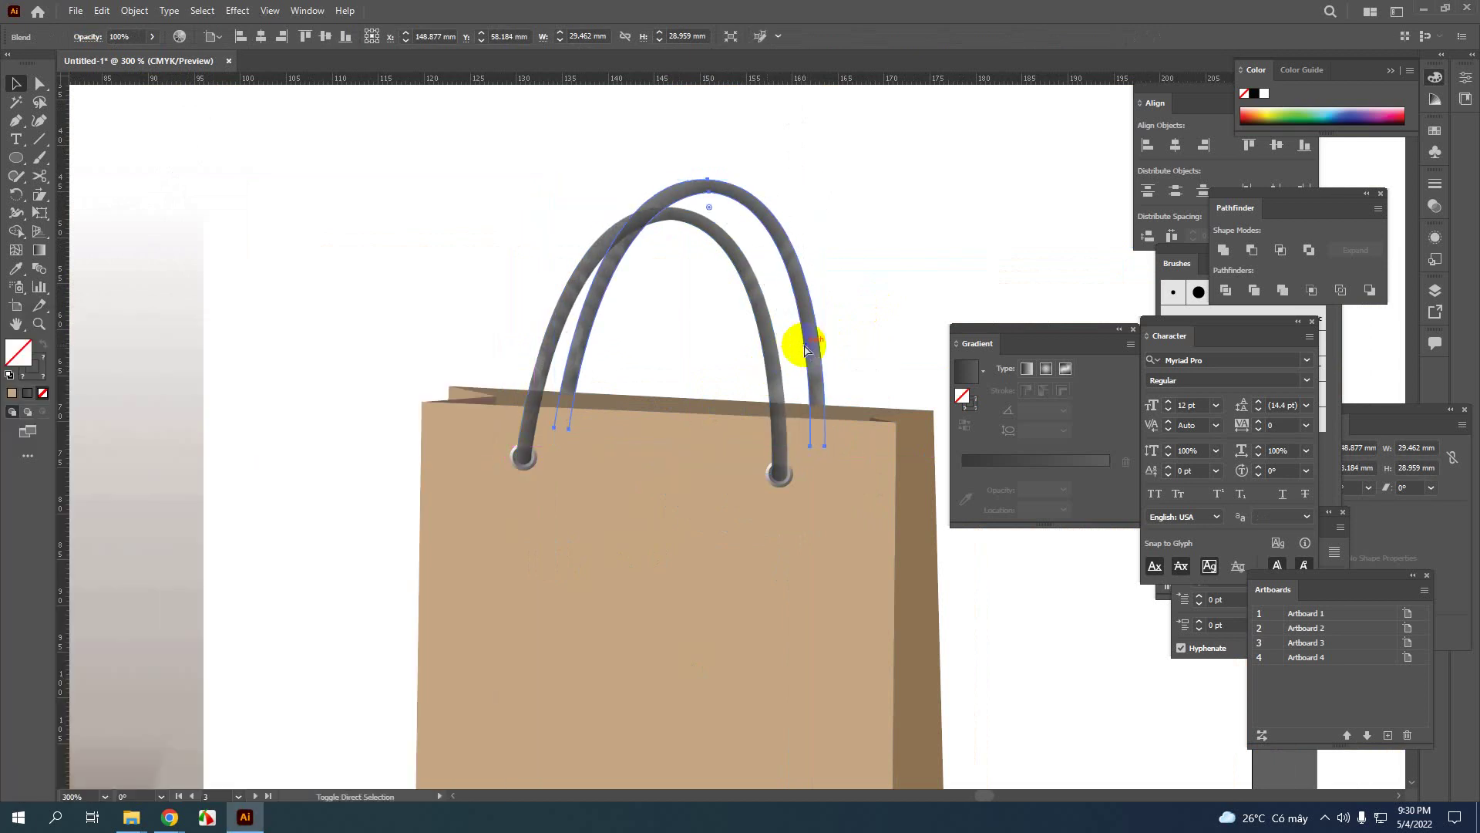
click(871, 259)
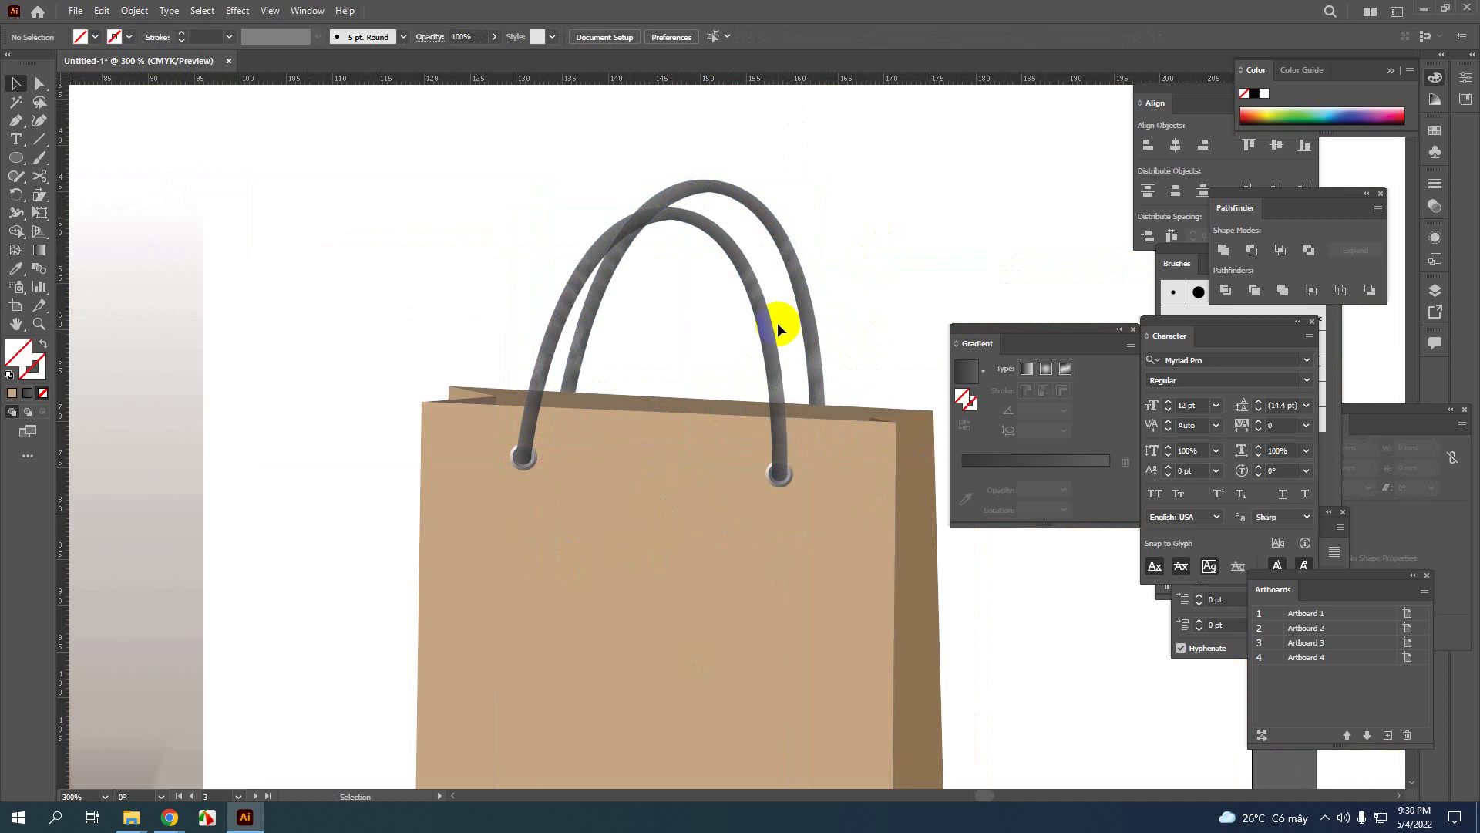
drag(794, 280, 794, 286)
click(823, 275)
Examine the front and rear handles against the reference bag, including the left eyelet and the rope's shading up close
scroll(789, 304, up, 1)
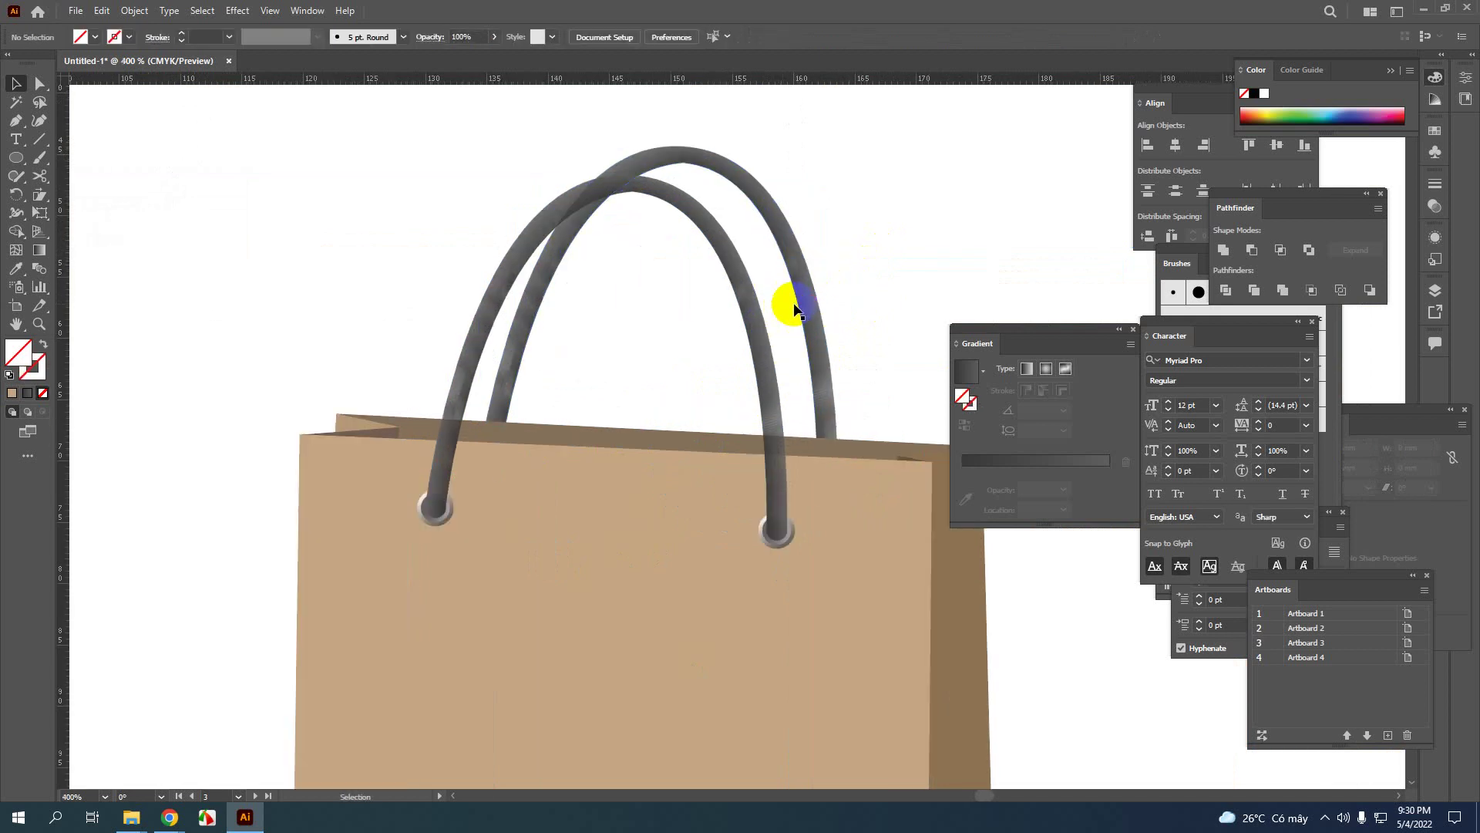
scroll(796, 304, down, 1)
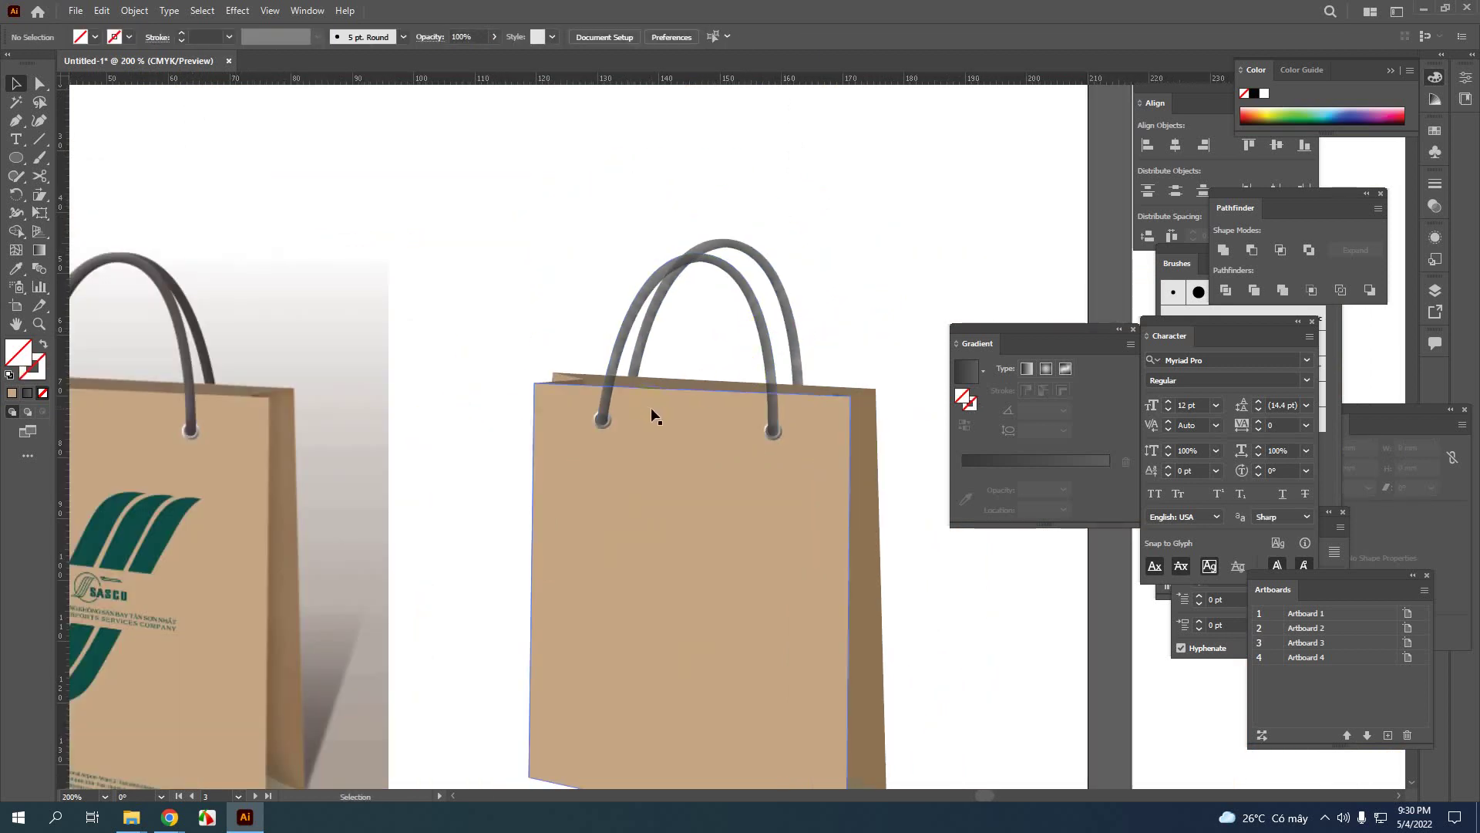
scroll(647, 407, up, 3)
scroll(517, 405, down, 2)
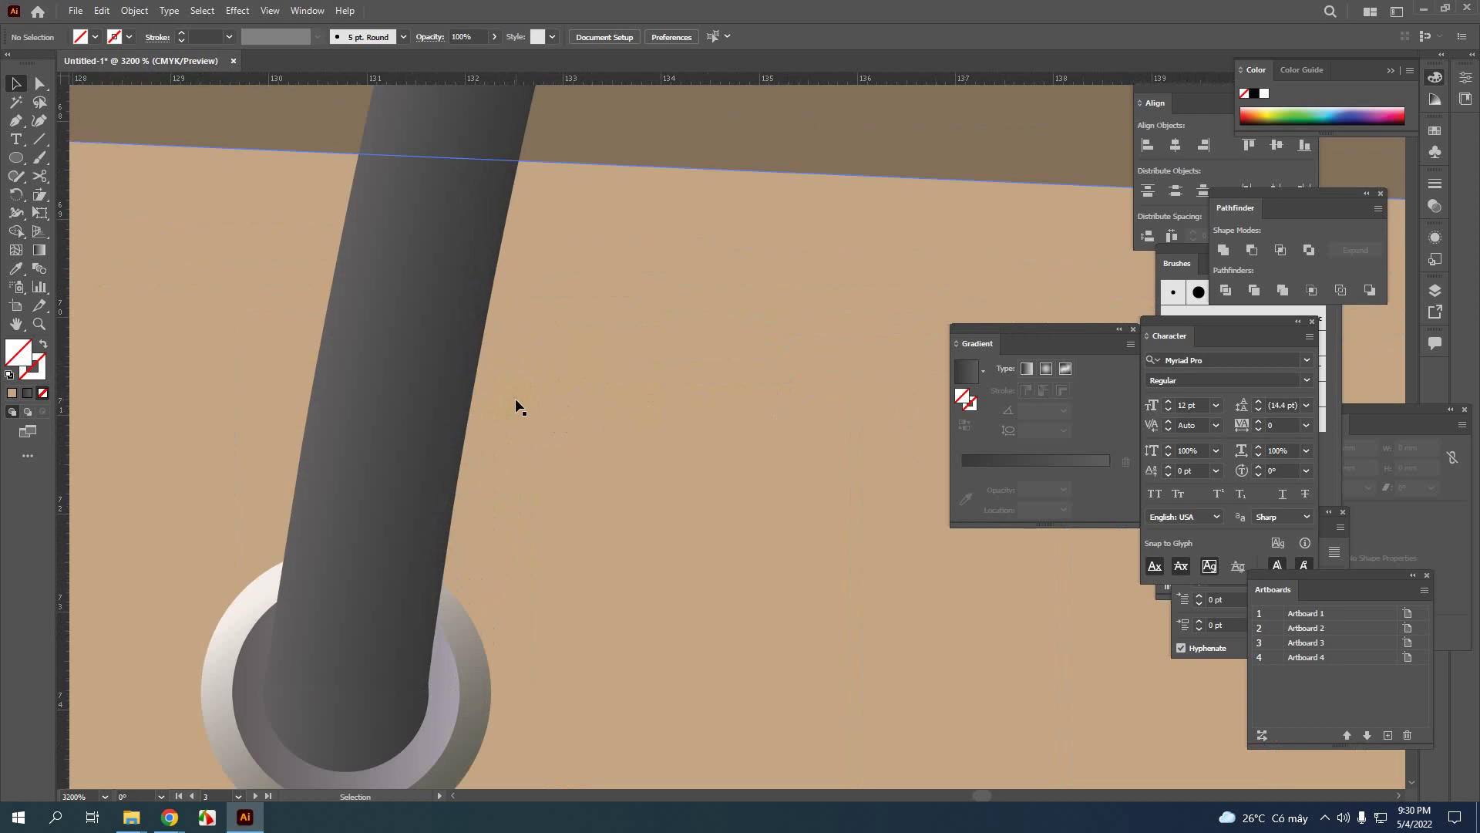
scroll(442, 433, down, 3)
scroll(673, 335, up, 4)
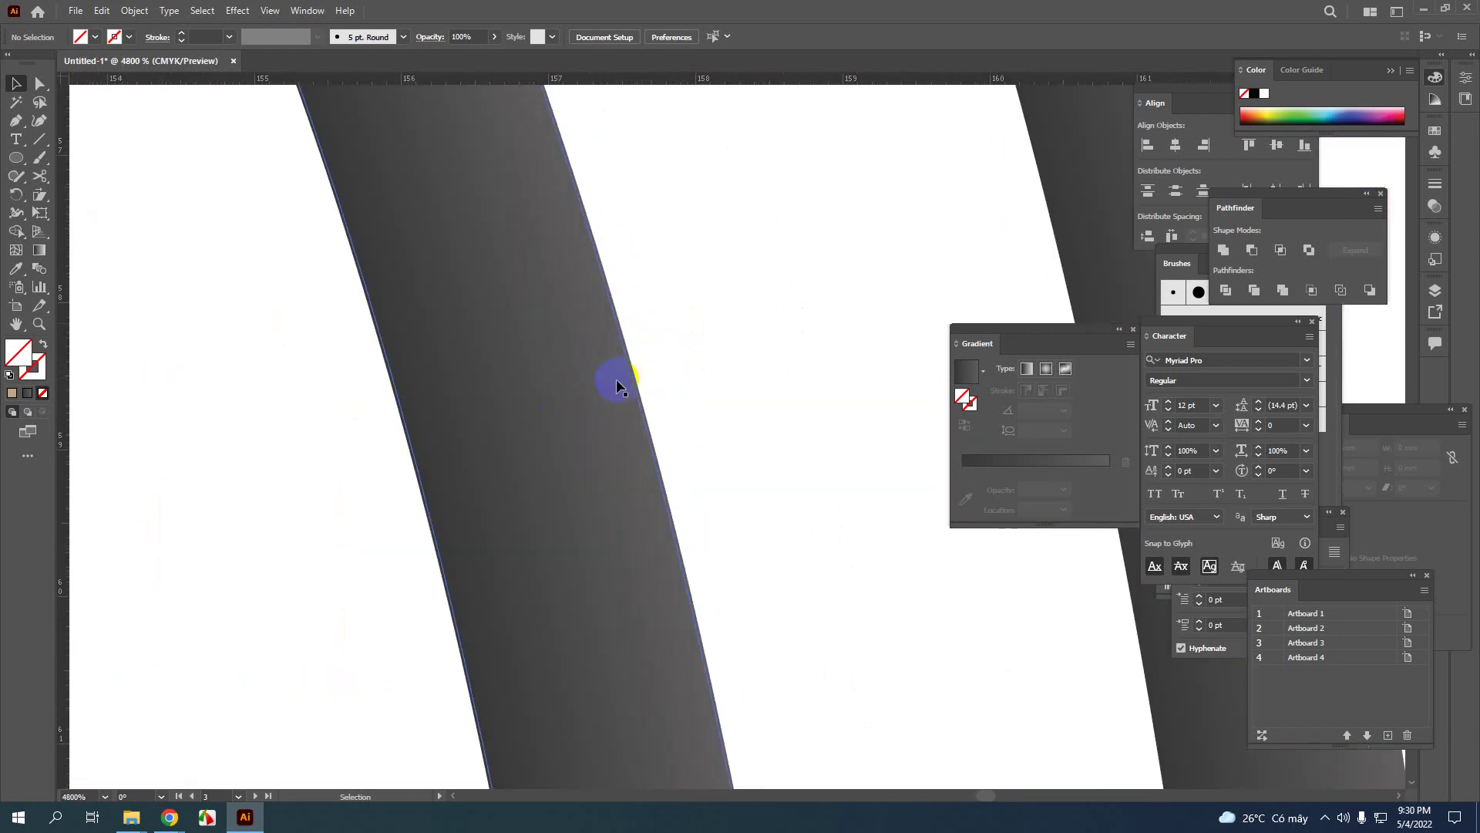
scroll(616, 378, down, 5)
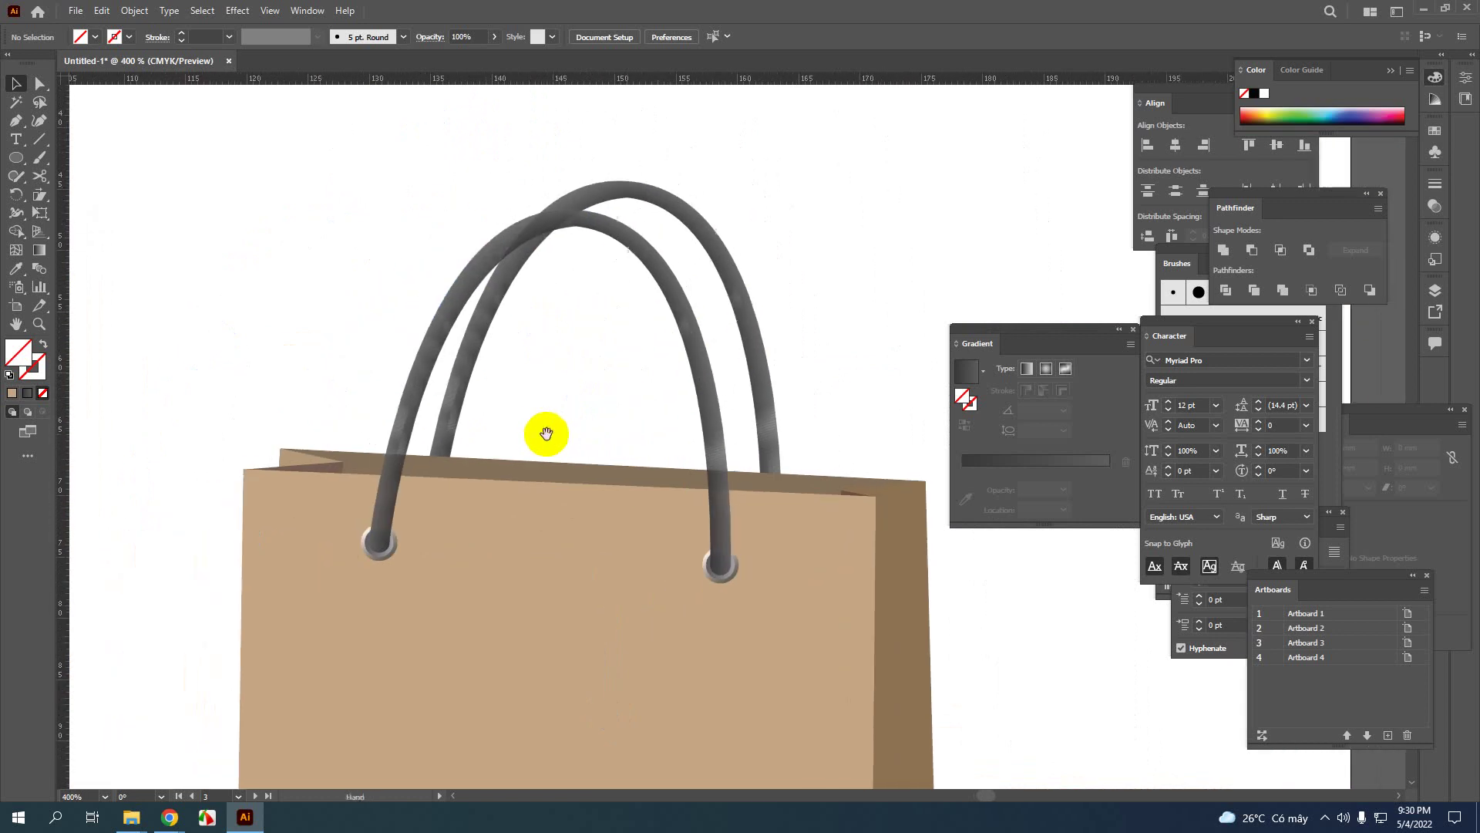
scroll(547, 429, down, 1)
drag(534, 431, 548, 392)
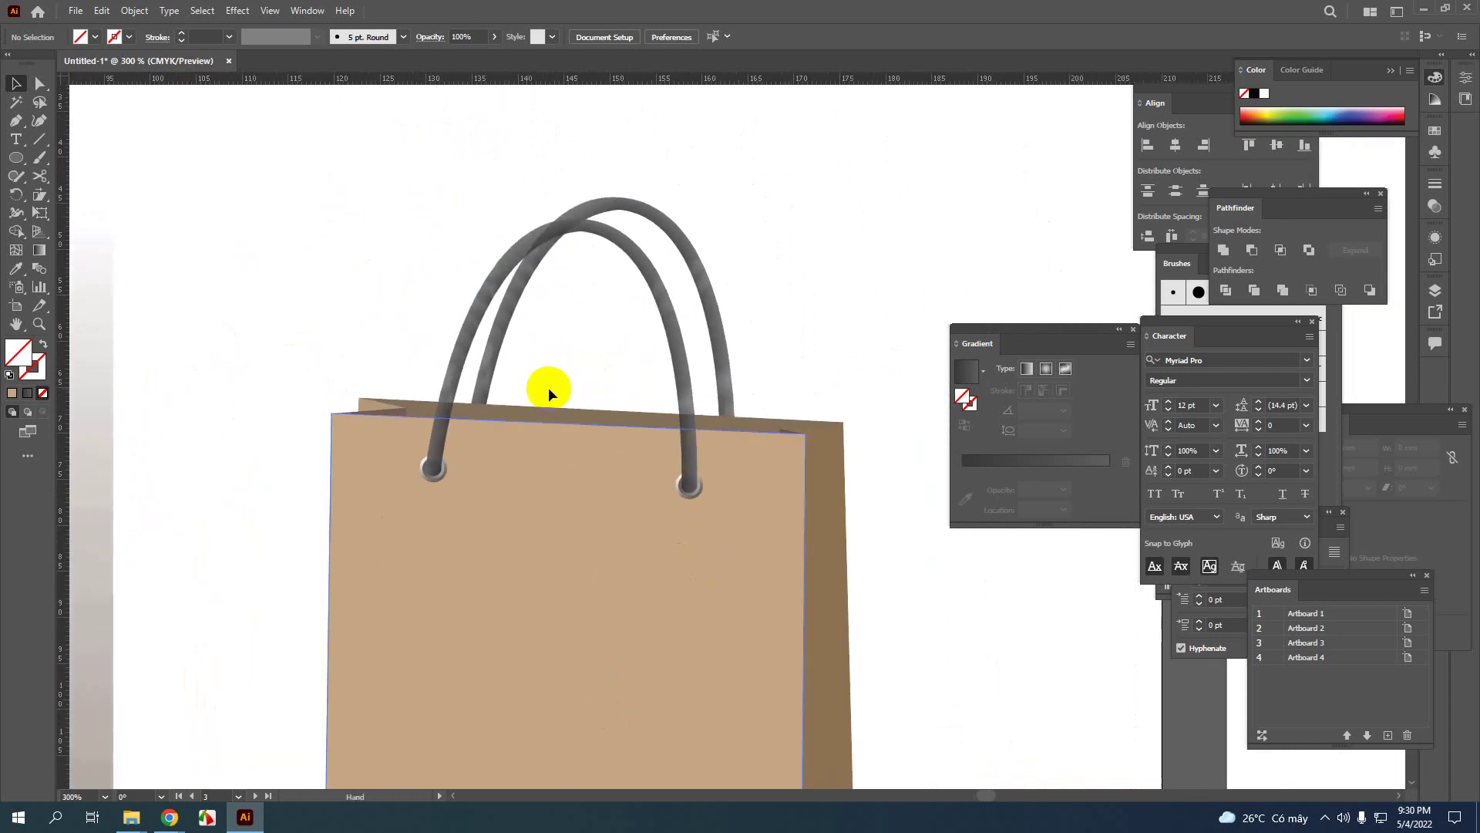